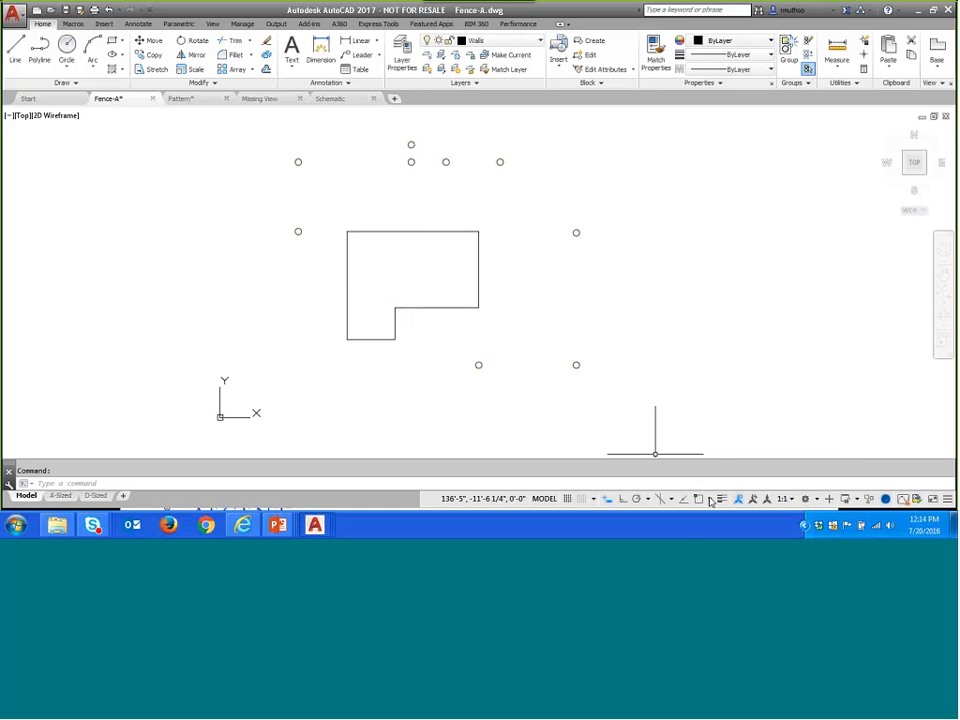
# - Add Center and Midpoint to the running object snaps and turn object snapping on
pyautogui.click(710, 499)
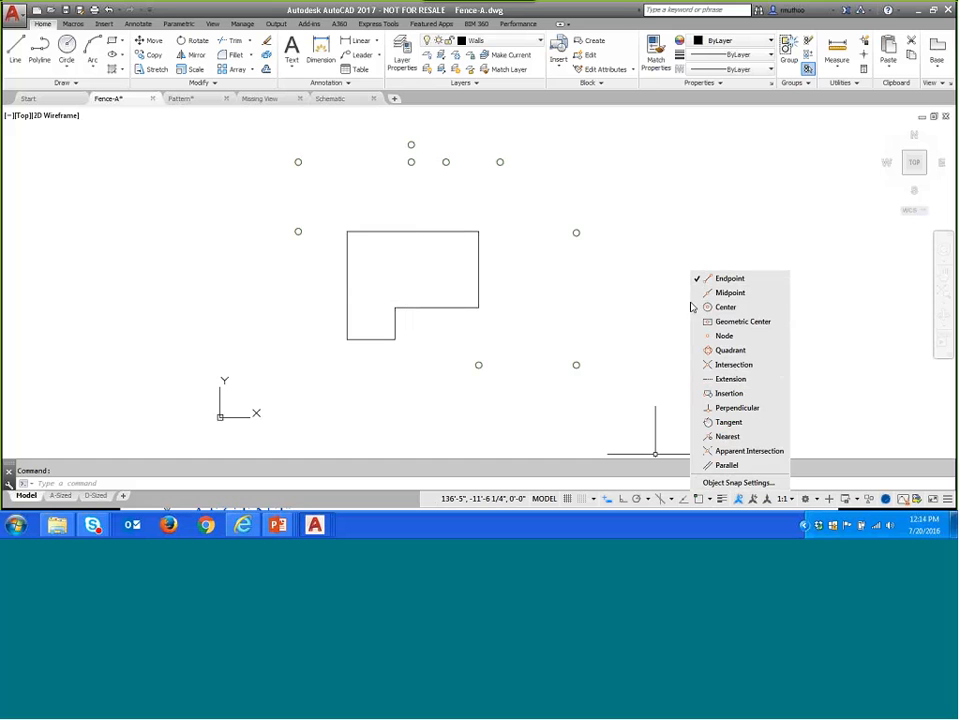
pyautogui.click(725, 307)
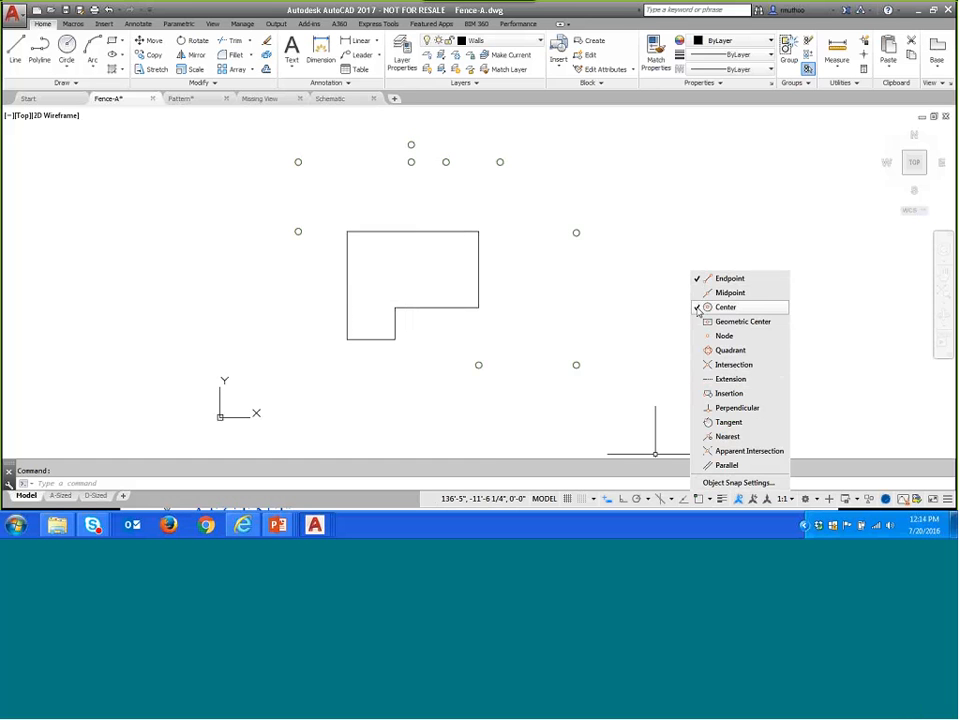
pyautogui.click(700, 293)
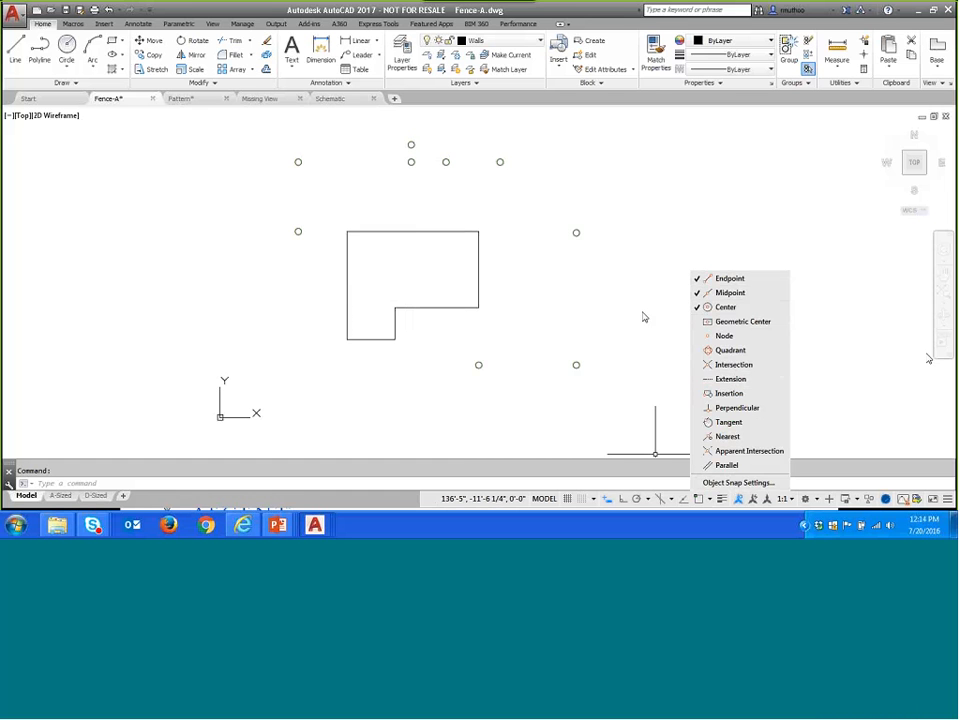
pyautogui.click(829, 317)
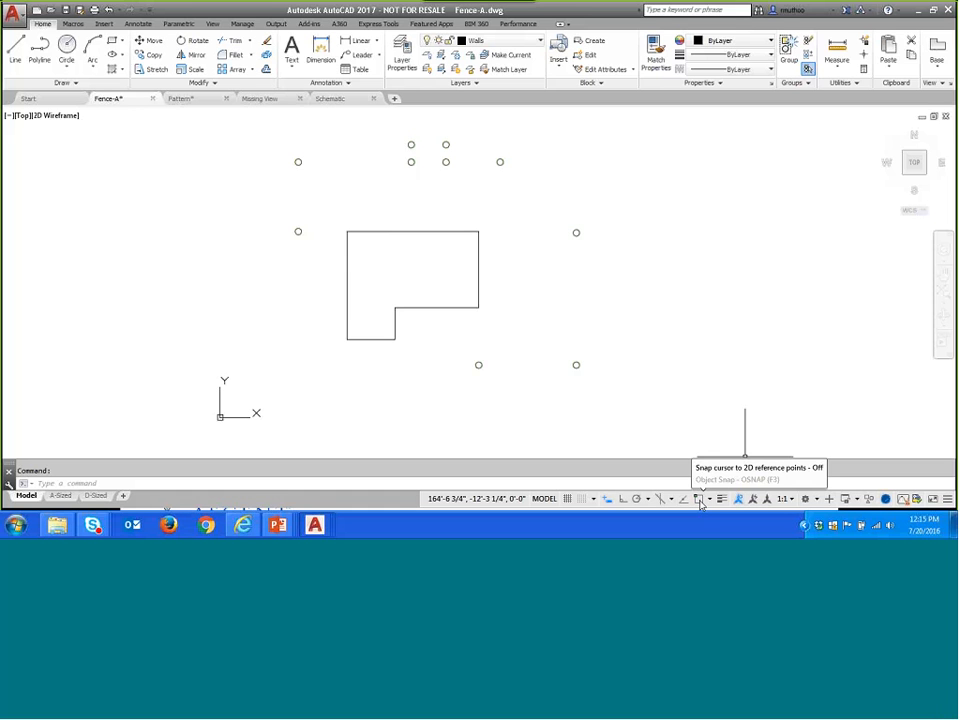
pyautogui.click(699, 500)
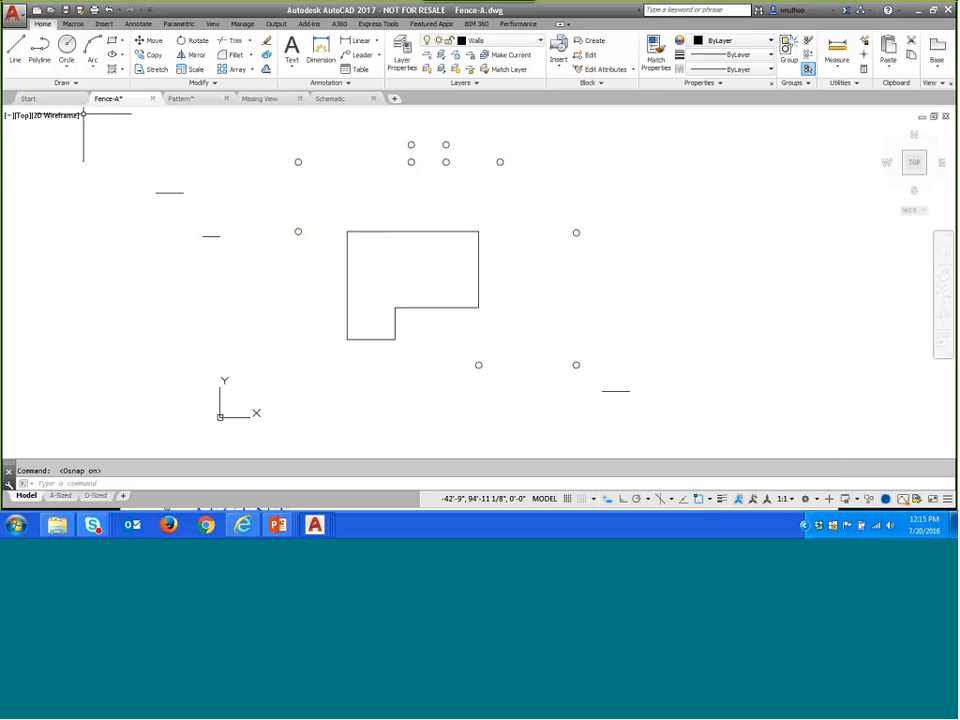
# - Draw the fence line from the house's lower-right corner through the centers of the four posts along the east side, ending at the diagonal's upper post
pyautogui.click(15, 50)
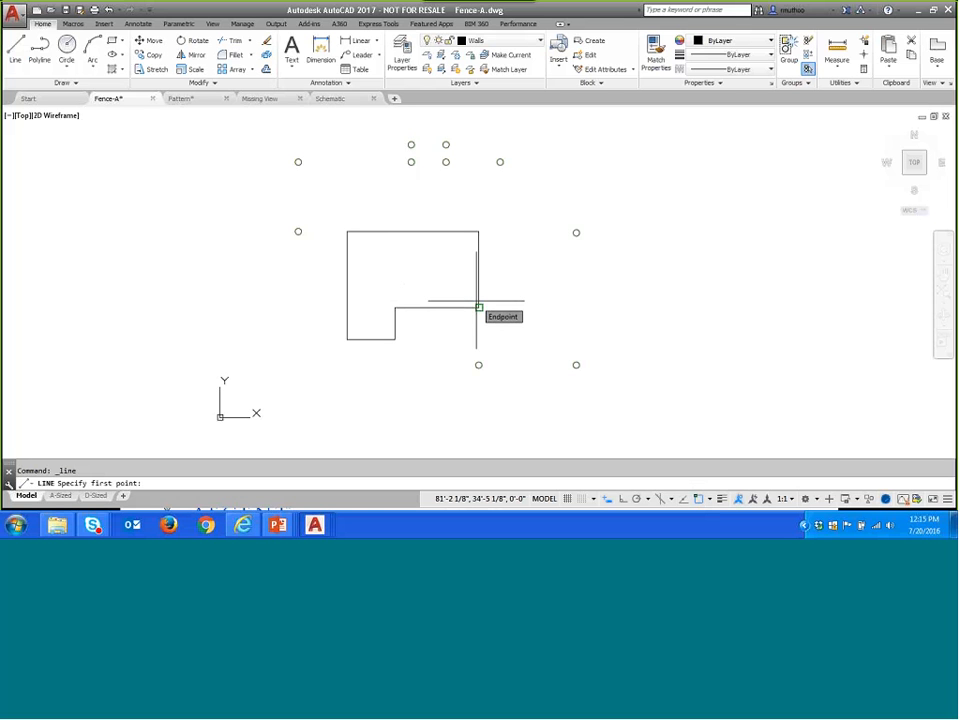
pyautogui.click(478, 307)
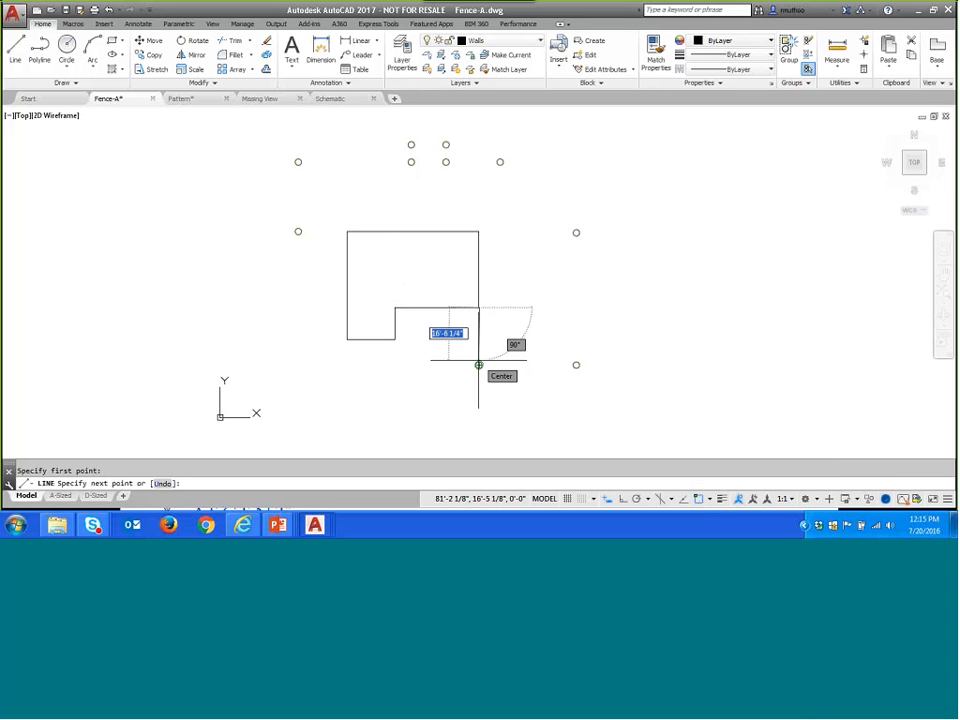
pyautogui.click(478, 365)
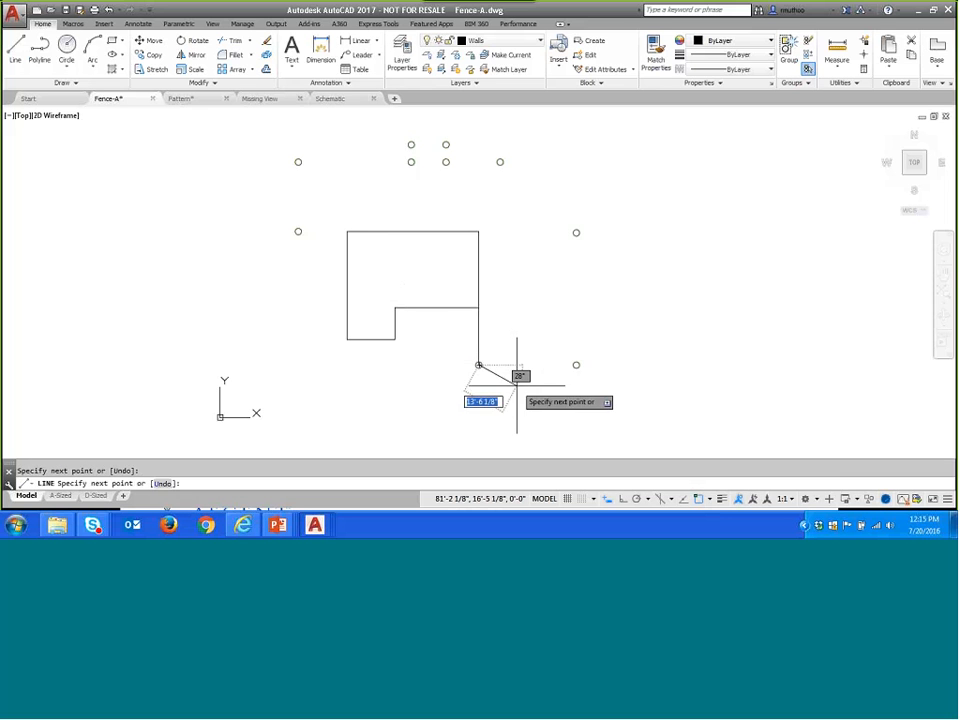
pyautogui.click(576, 365)
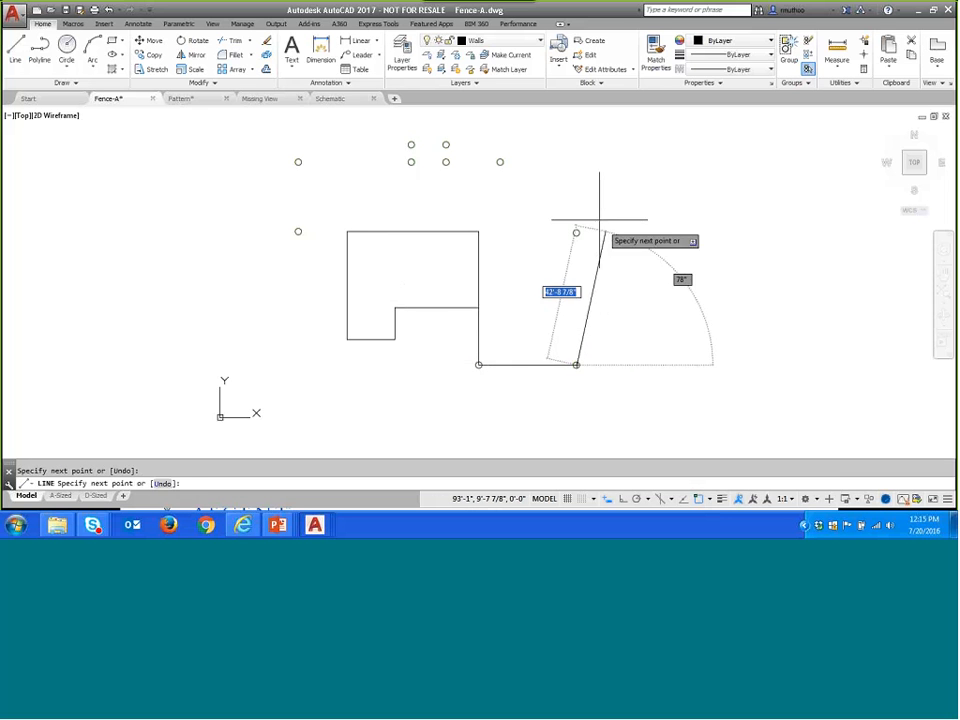
pyautogui.click(576, 232)
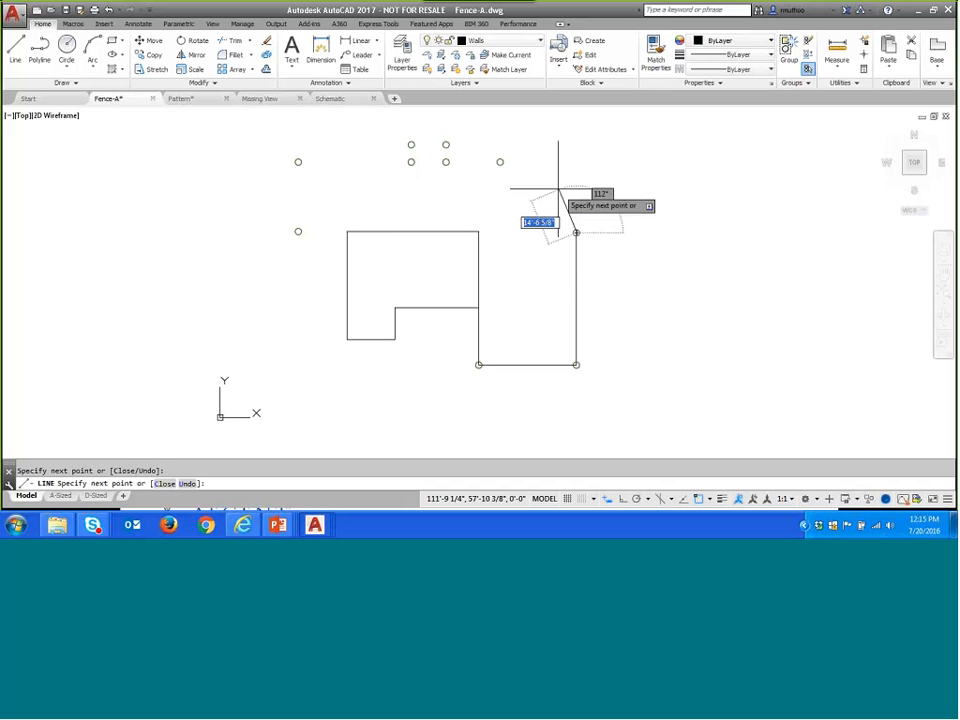
pyautogui.click(500, 161)
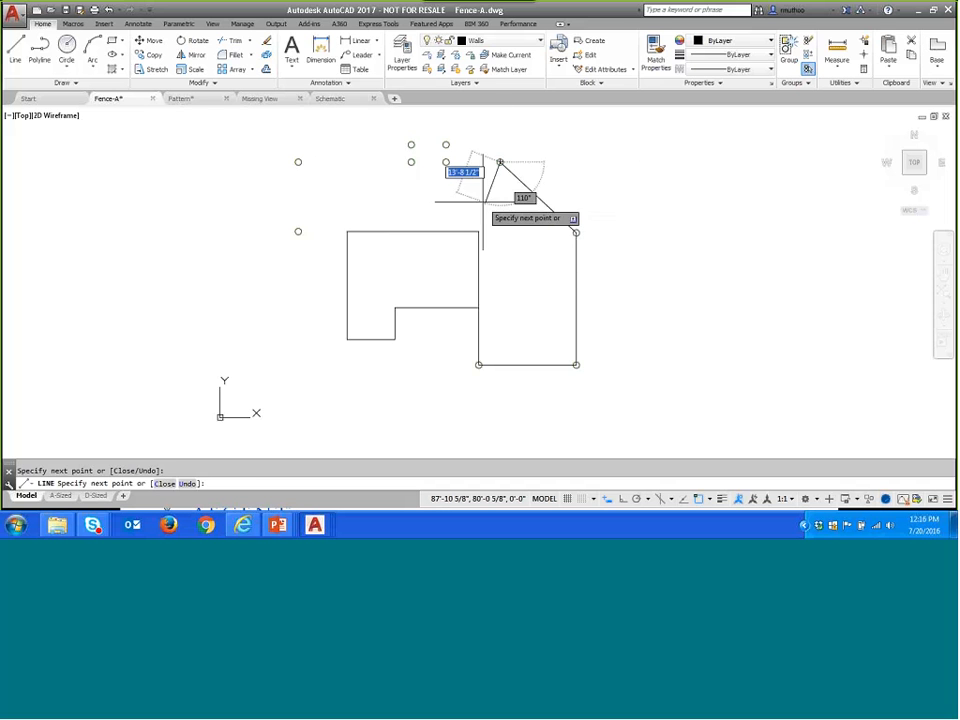
# - Continue the fence line through the post centers around the north bump-out and down the west side, ending at the house's upper-left corner
pyautogui.click(448, 162)
pyautogui.click(446, 145)
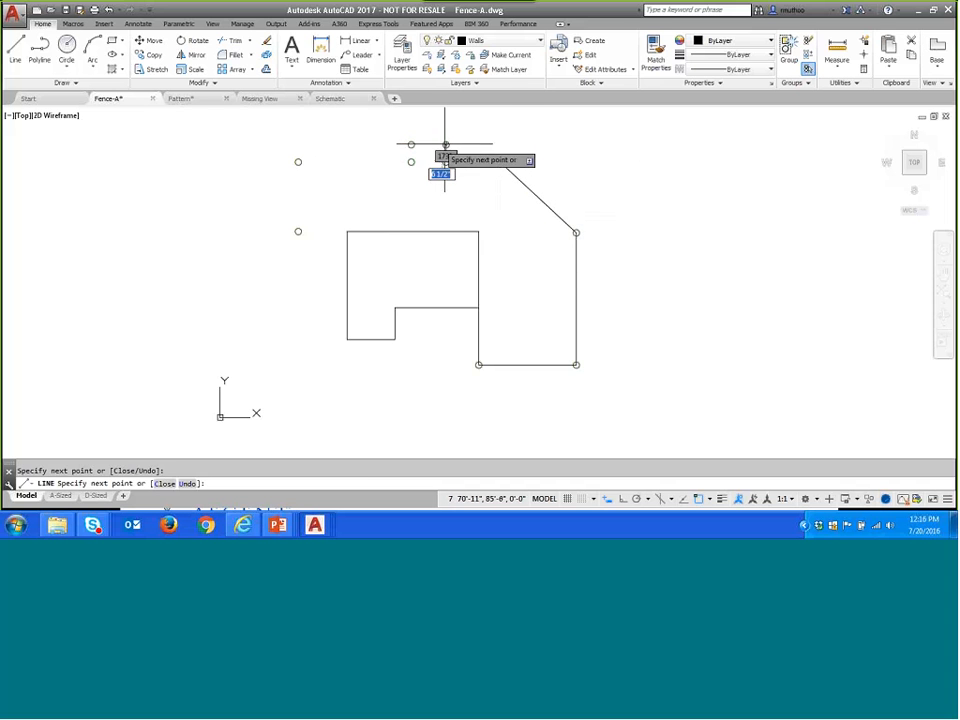
pyautogui.click(412, 145)
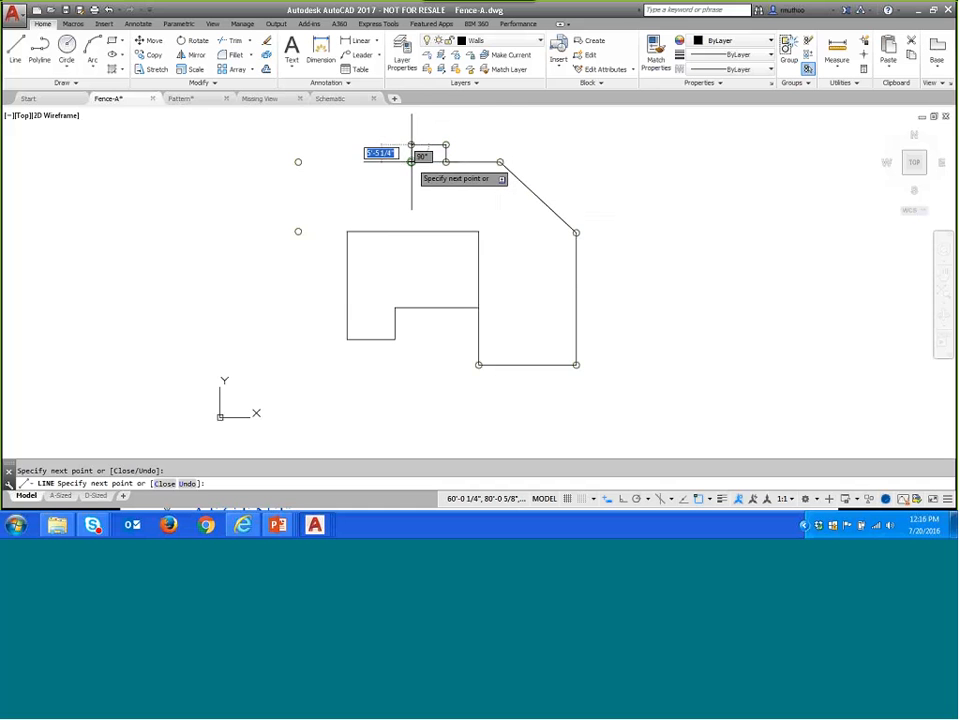
pyautogui.click(411, 161)
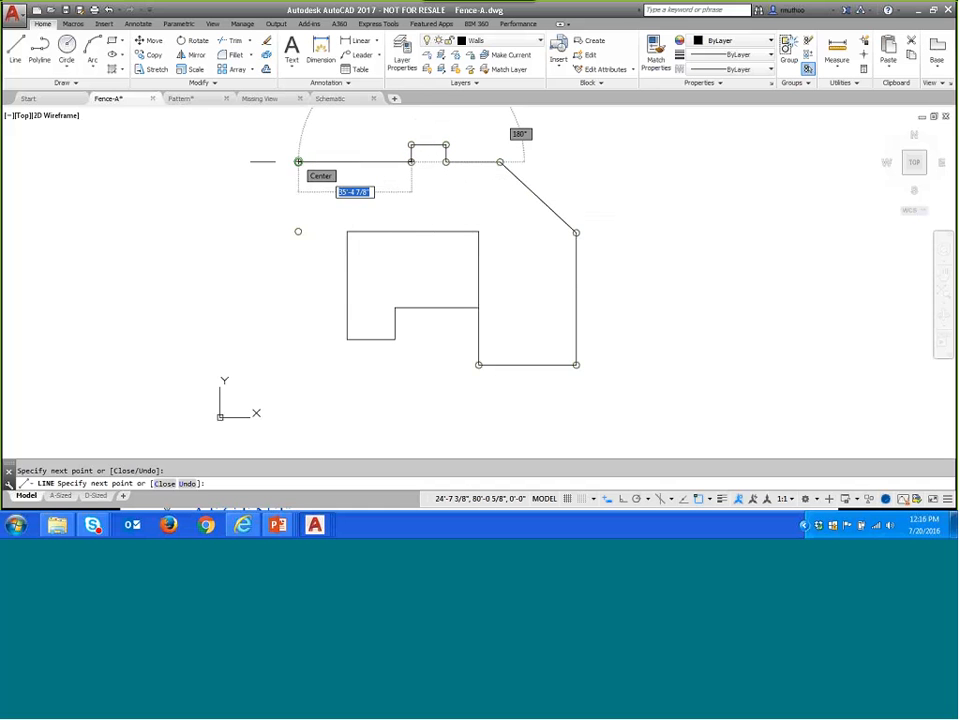
pyautogui.click(298, 161)
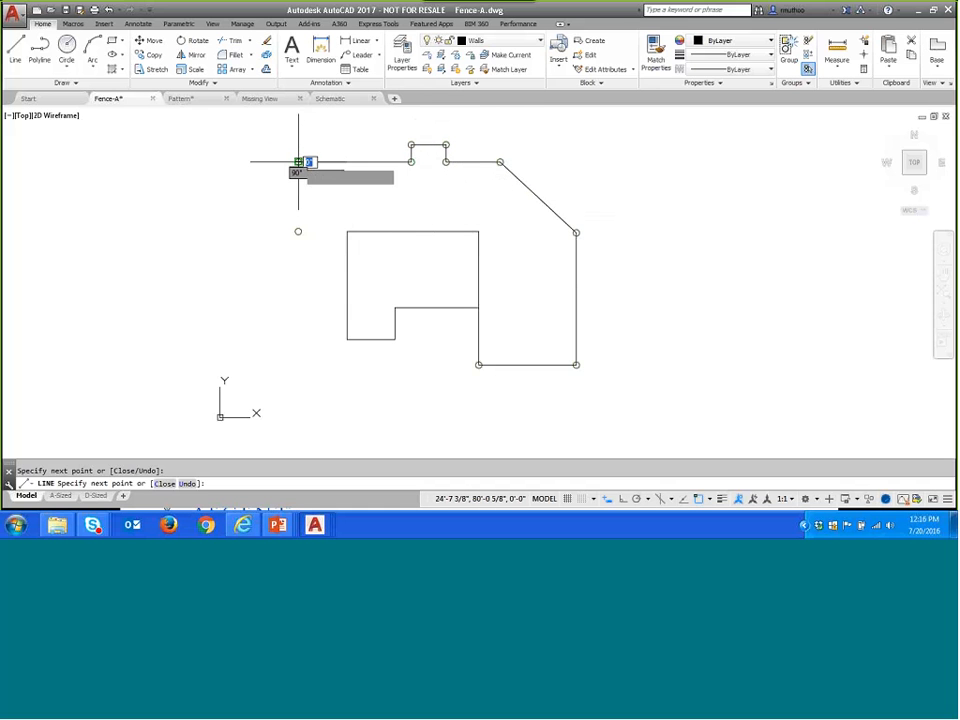
pyautogui.click(298, 231)
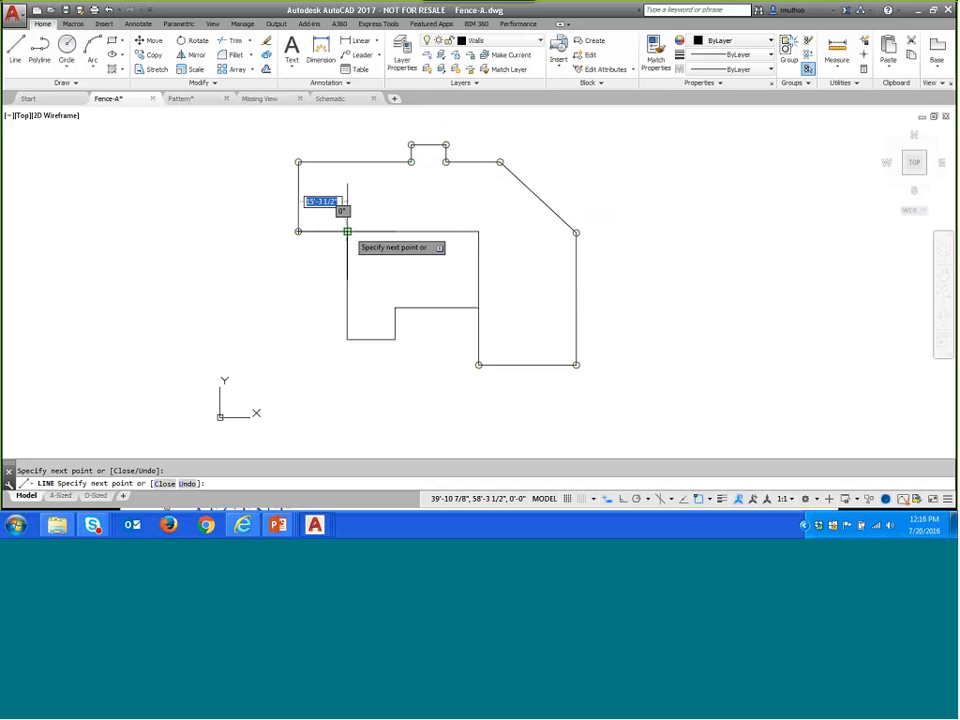
pyautogui.click(346, 231)
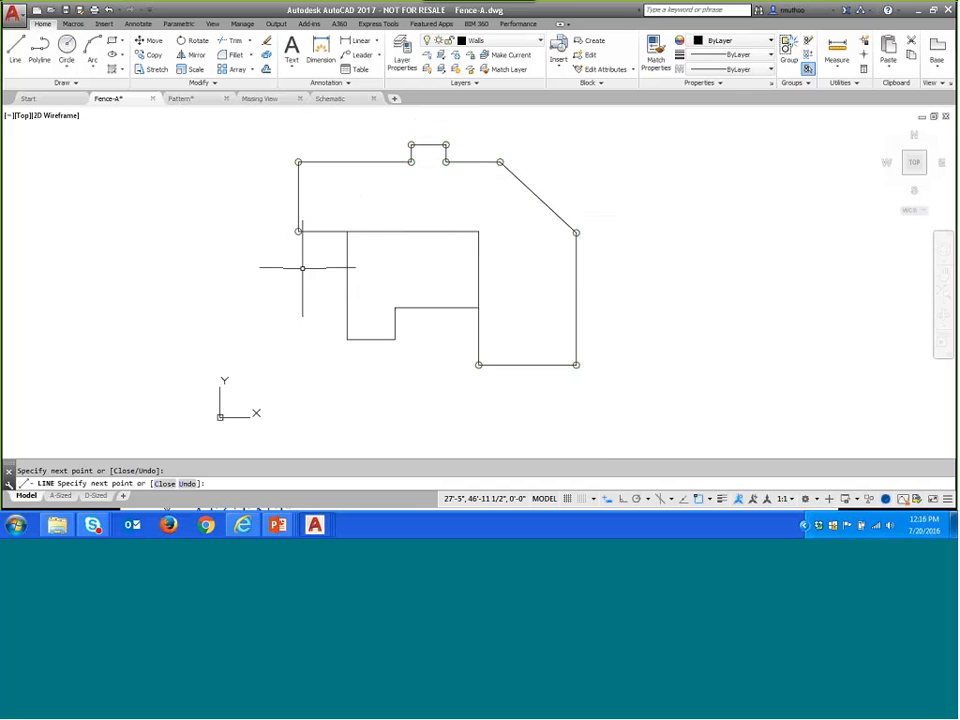
pyautogui.press('Return')
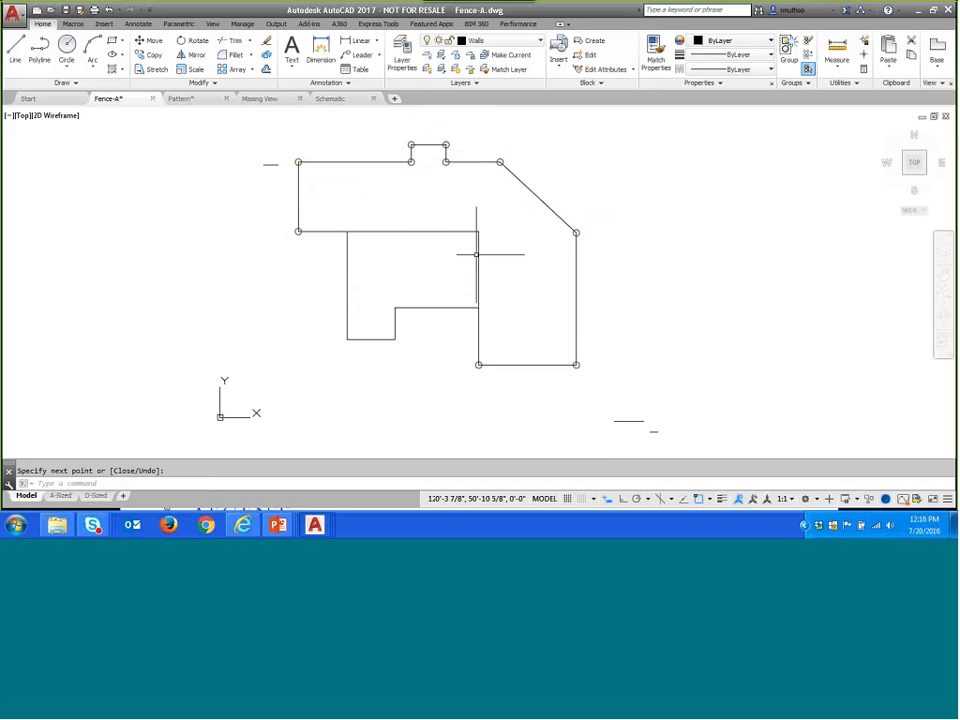
# - Draw a horizontal ridge line from the midpoint of the house's right wall perpendicular to its left wall
pyautogui.click(15, 48)
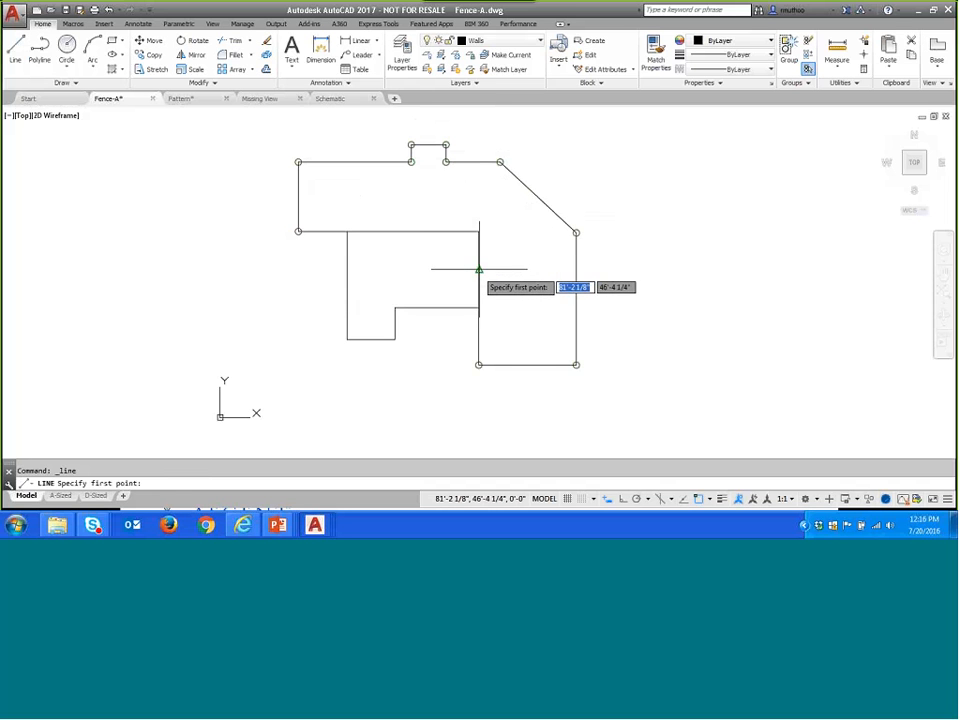
pyautogui.click(479, 270)
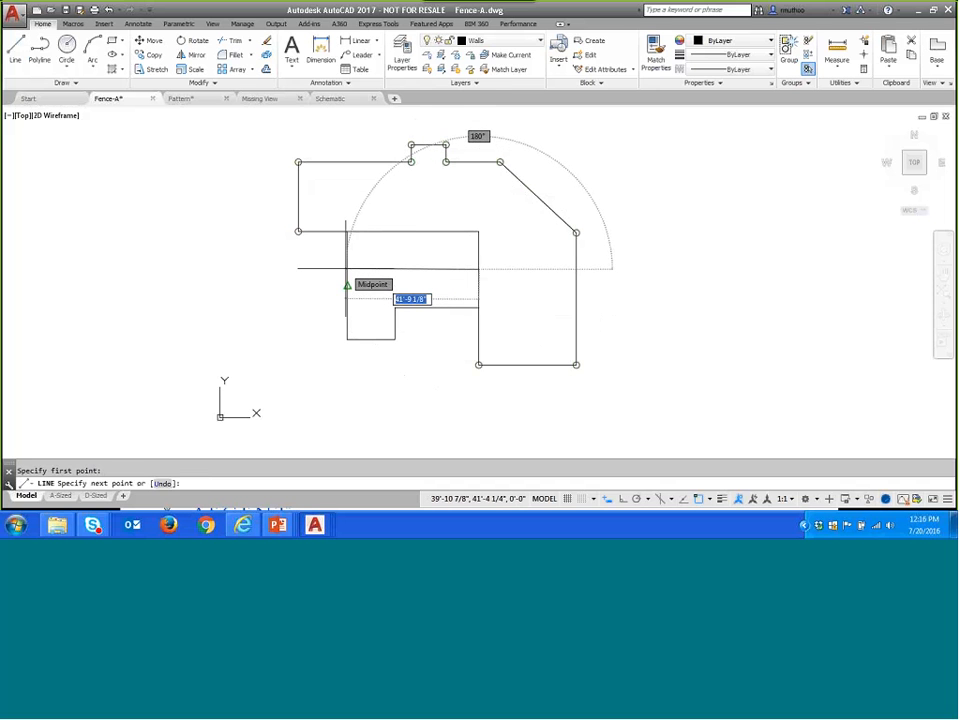
pyautogui.rightClick(346, 269)
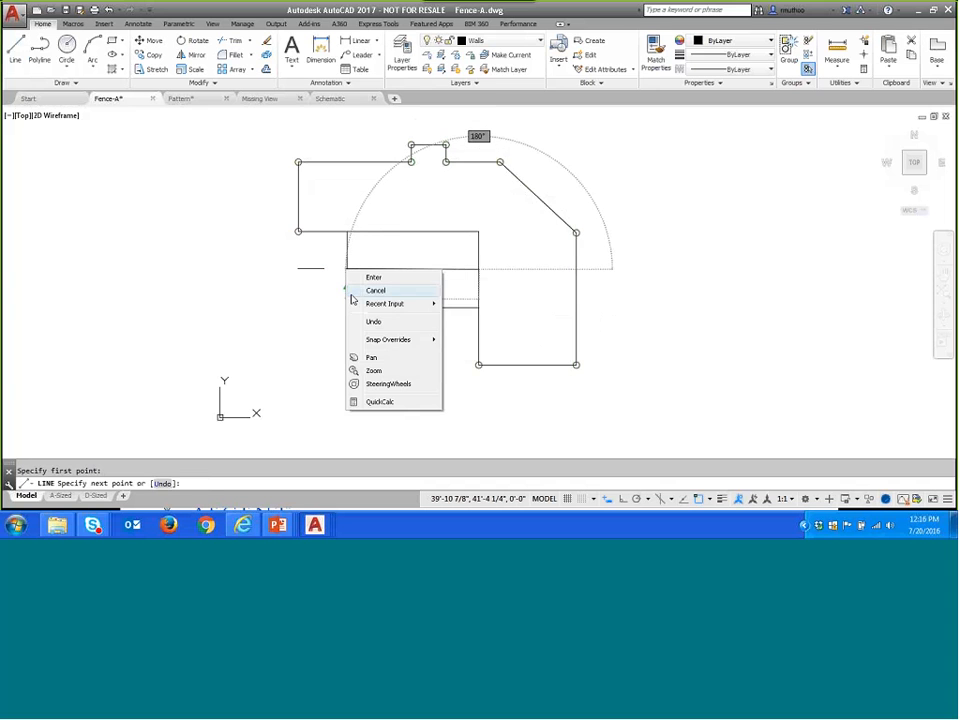
pyautogui.moveTo(399, 340)
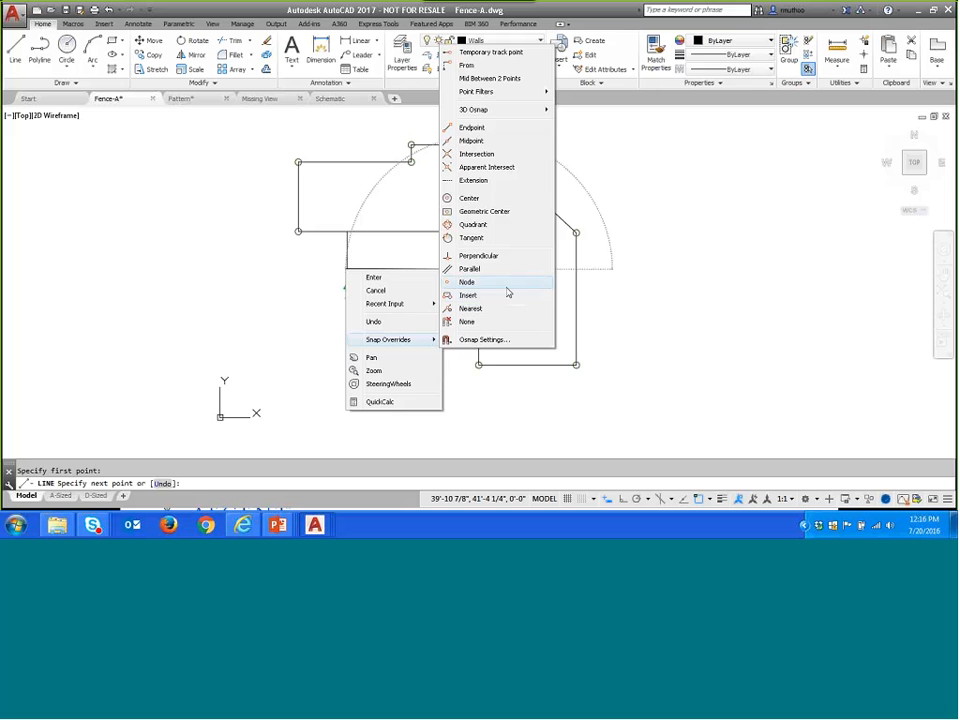
pyautogui.click(493, 256)
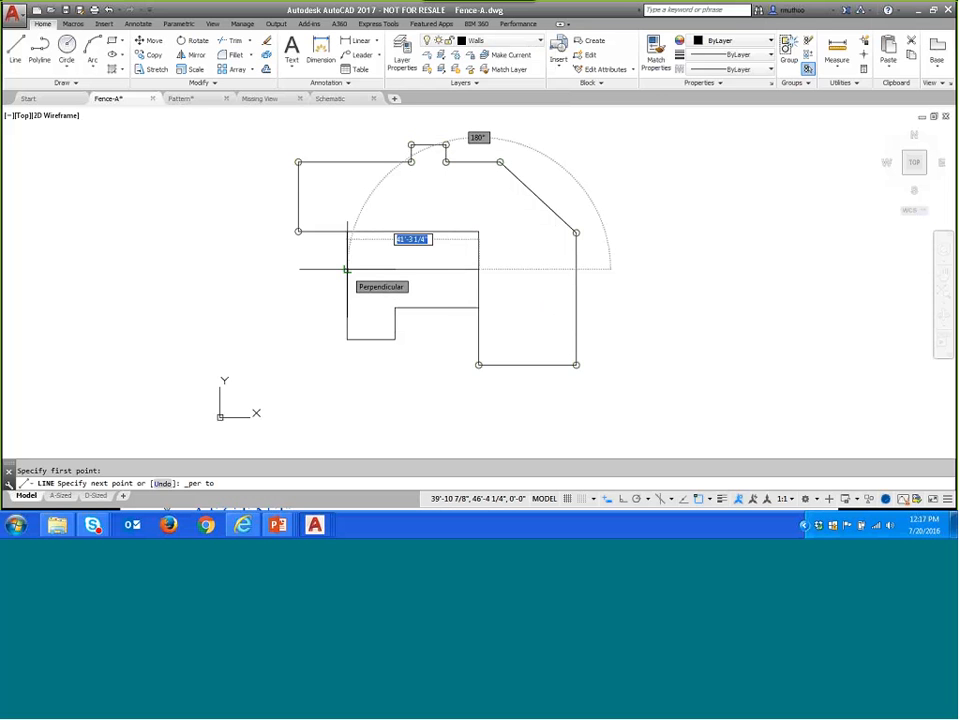
pyautogui.click(346, 269)
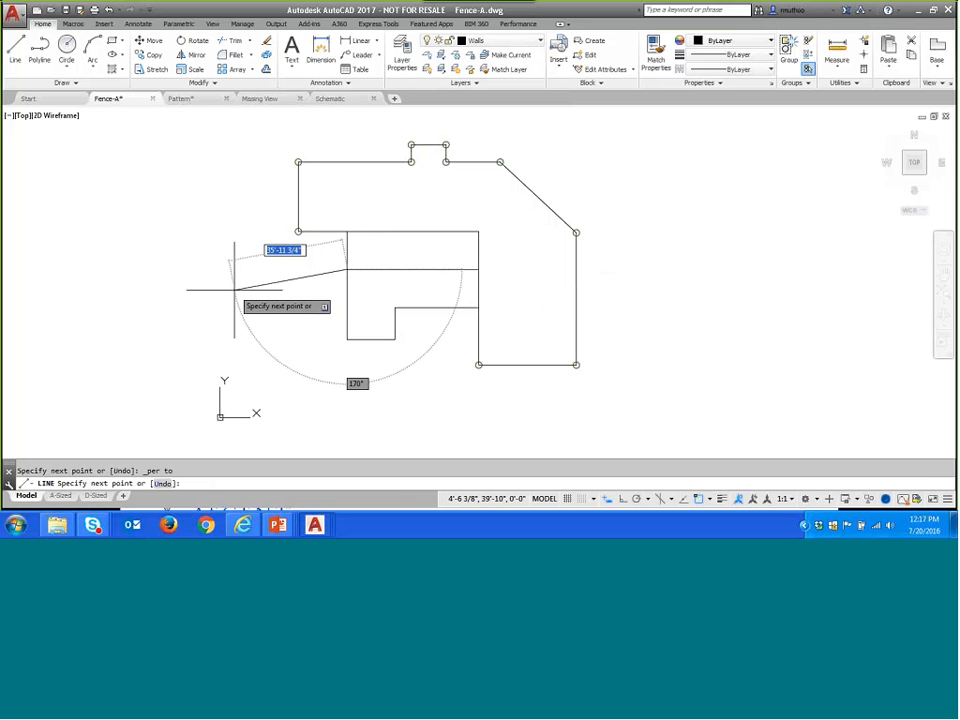
pyautogui.press('Return')
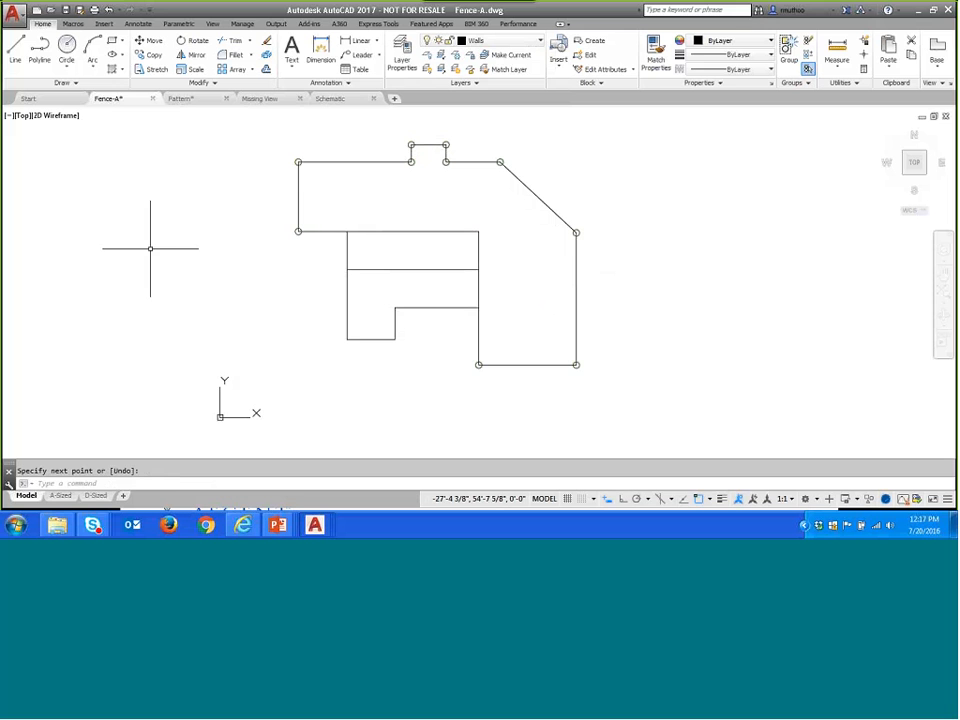
# - Draw a line from the midpoint of the lower wing's bottom wall perpendicular to the horizontal ridge, continuing to the house's inner corner
pyautogui.click(15, 52)
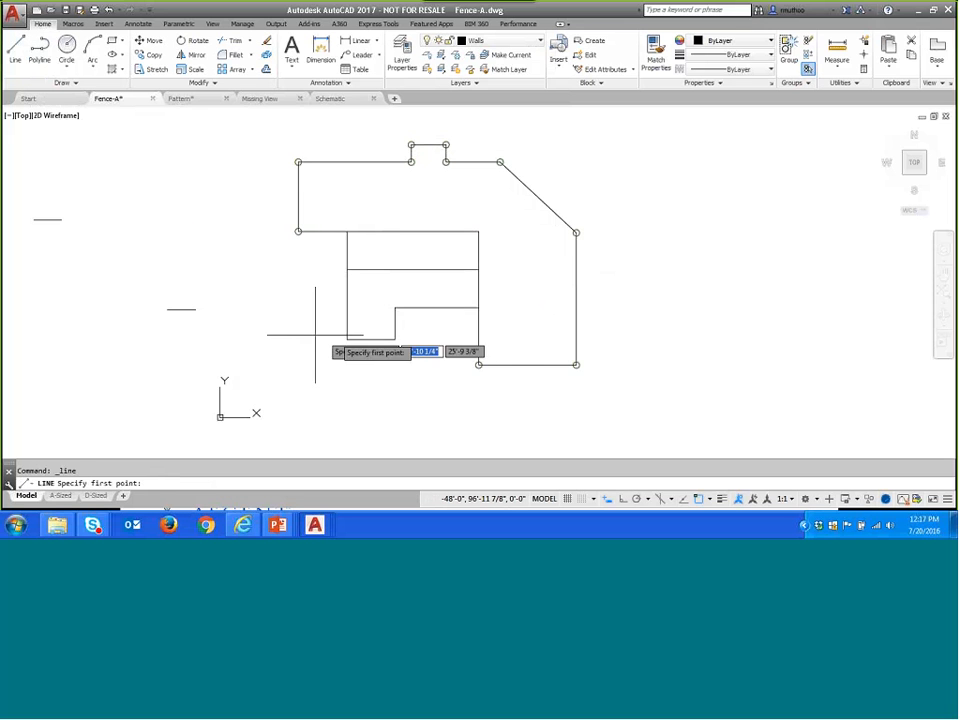
pyautogui.click(371, 340)
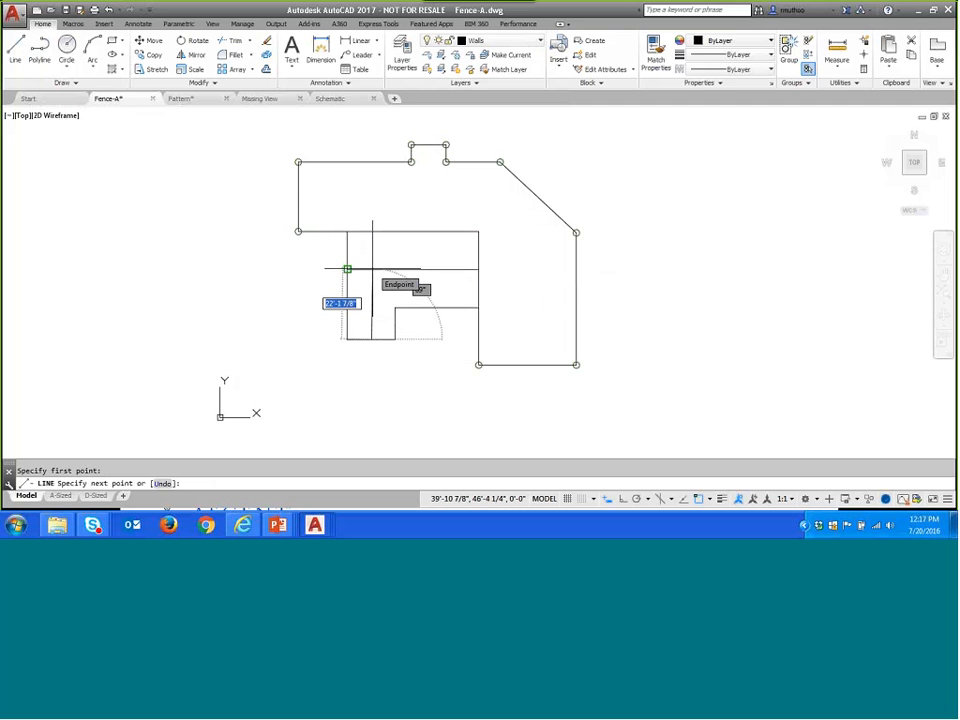
pyautogui.rightClick(372, 268)
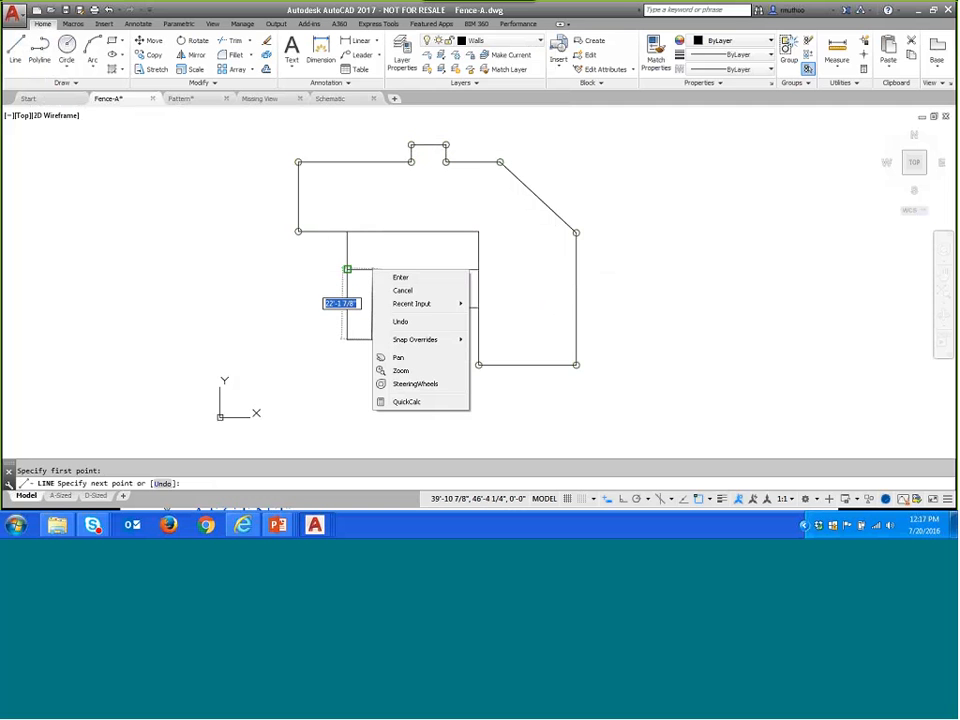
pyautogui.moveTo(406, 347)
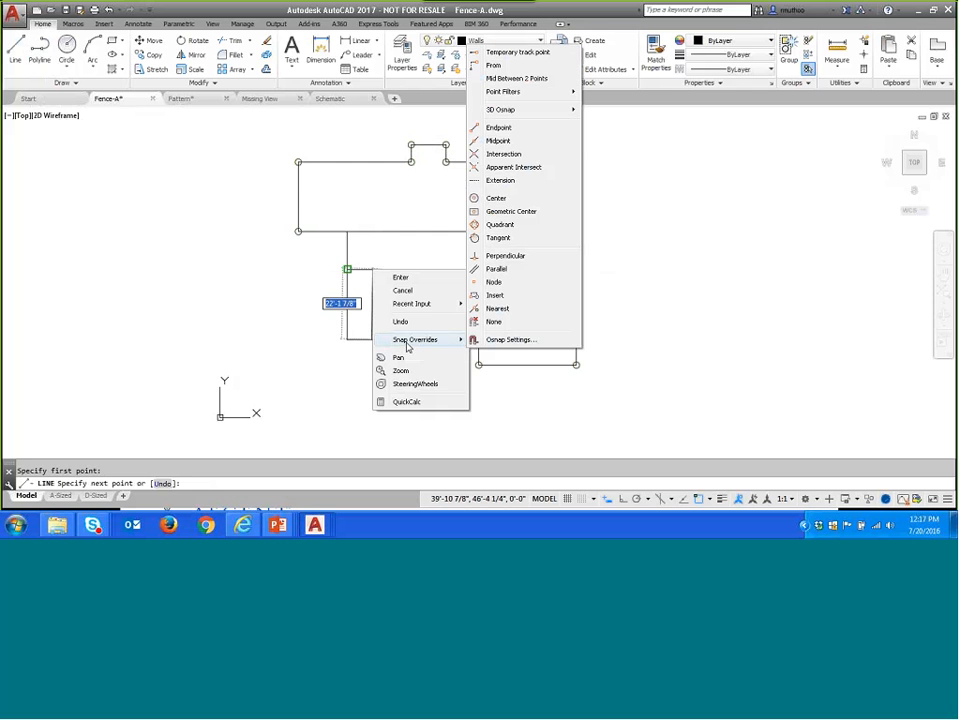
pyautogui.click(531, 257)
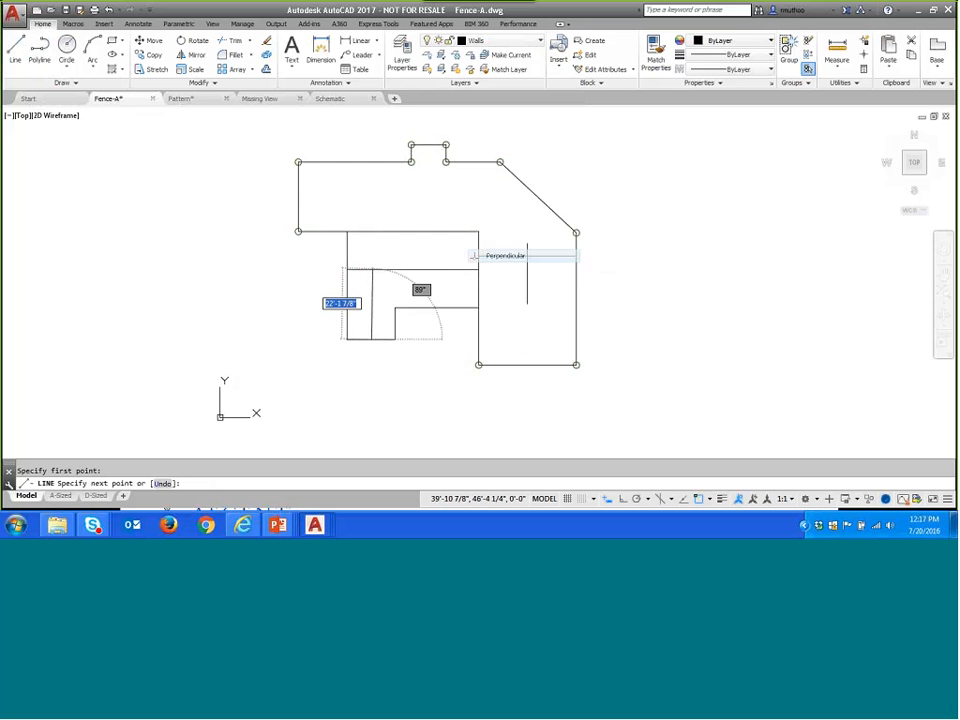
pyautogui.click(371, 269)
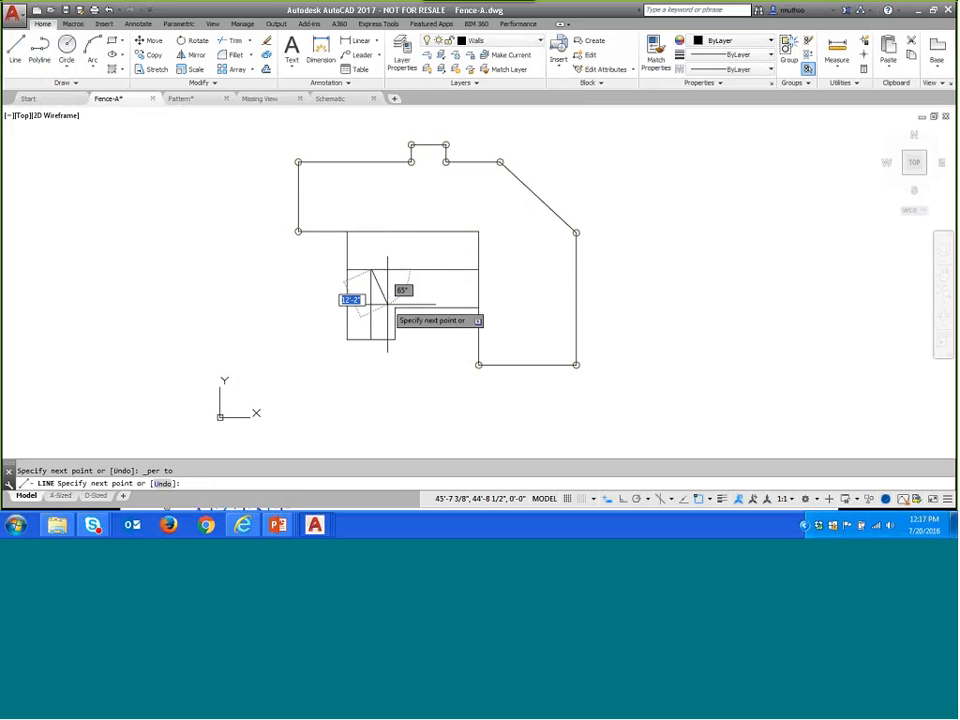
pyautogui.click(395, 308)
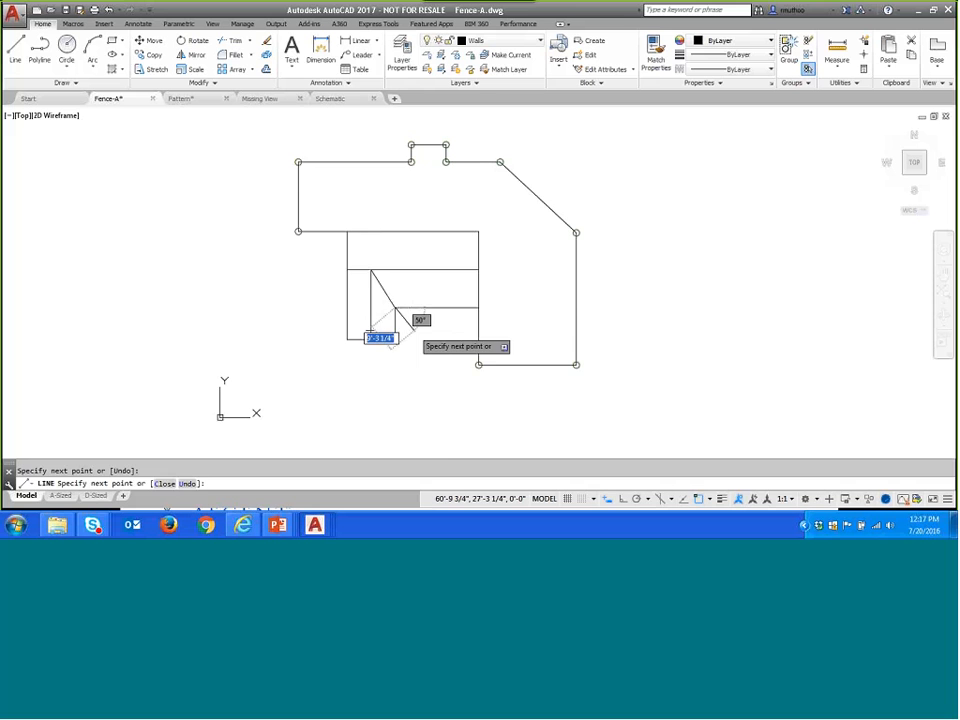
pyautogui.press('Return')
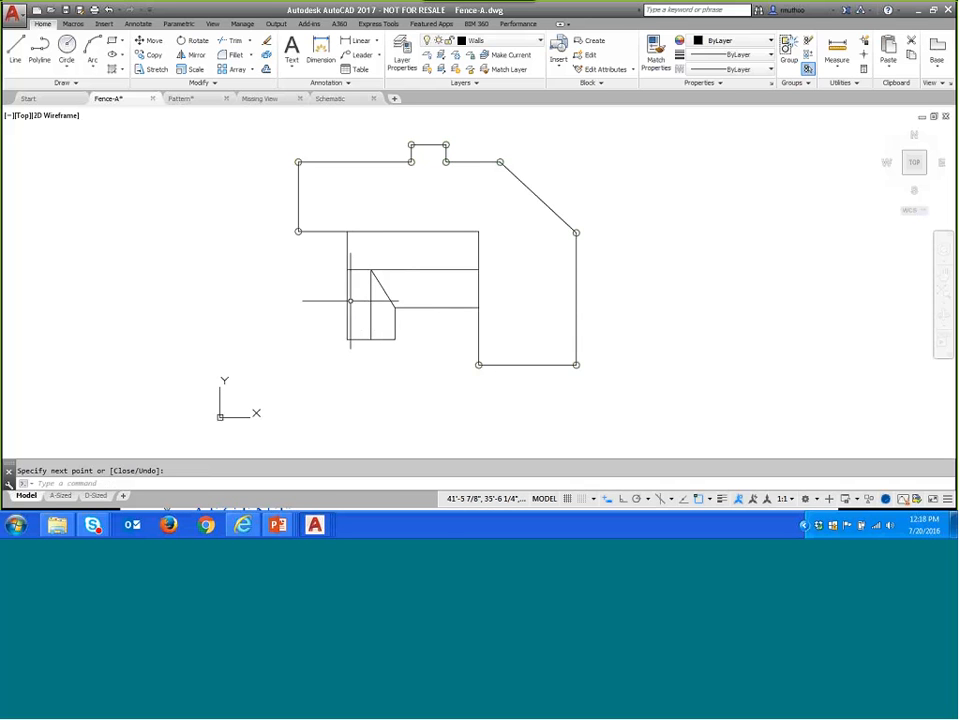
pyautogui.click(15, 47)
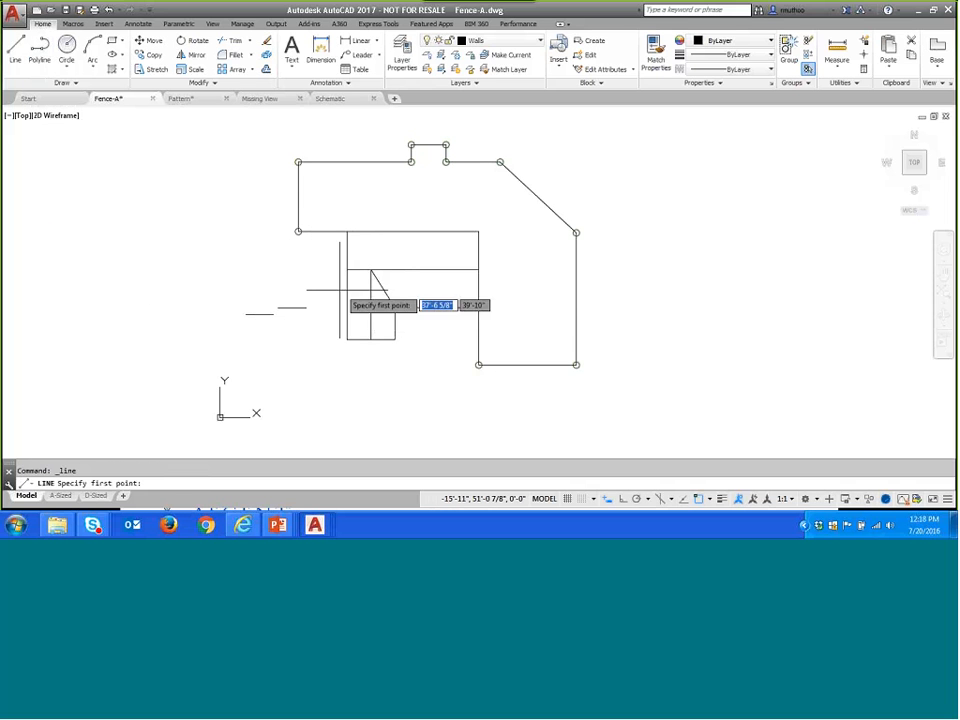
pyautogui.click(371, 268)
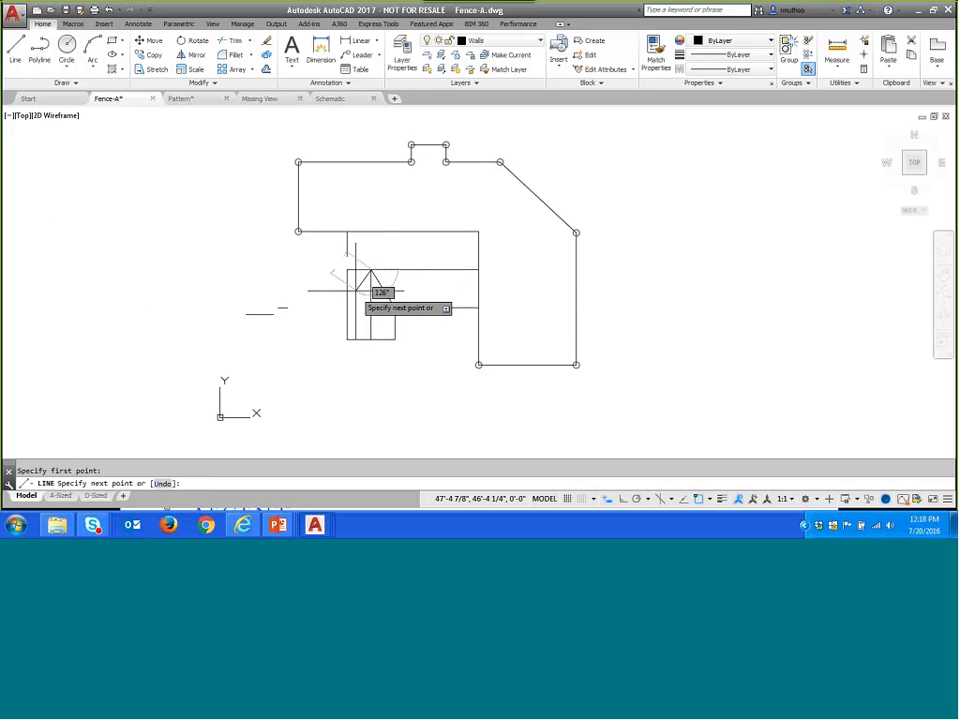
pyautogui.rightClick(348, 300)
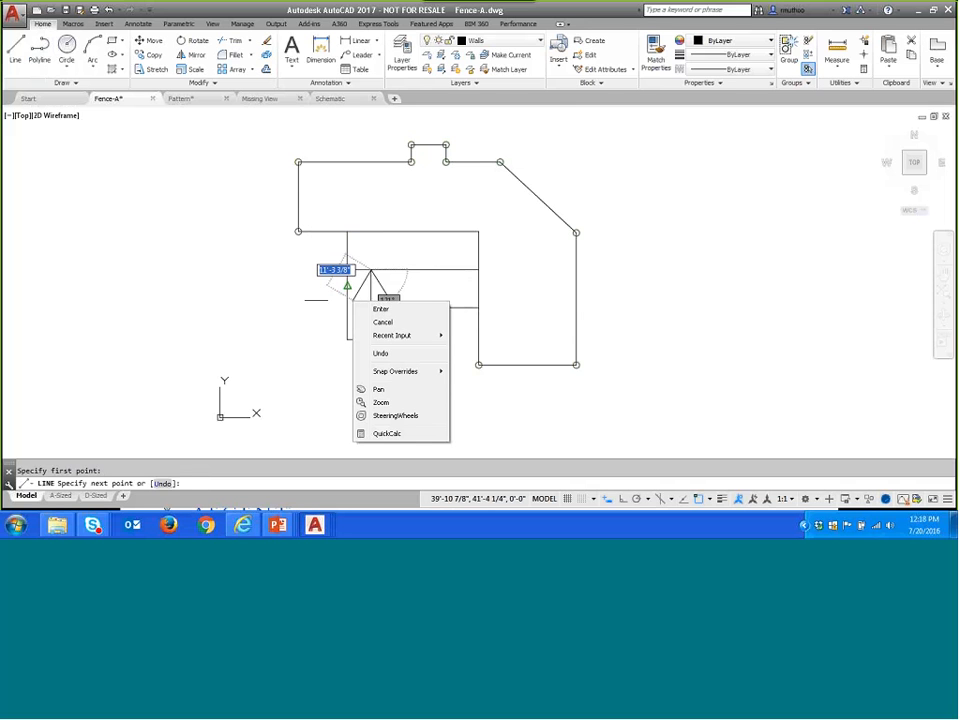
pyautogui.moveTo(414, 376)
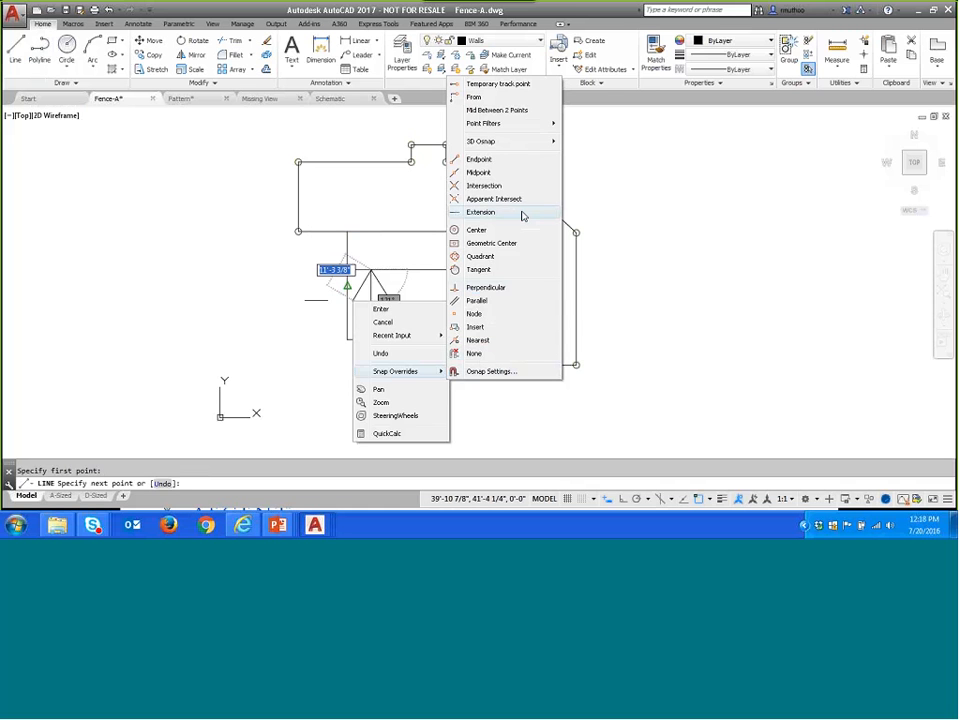
pyautogui.click(484, 212)
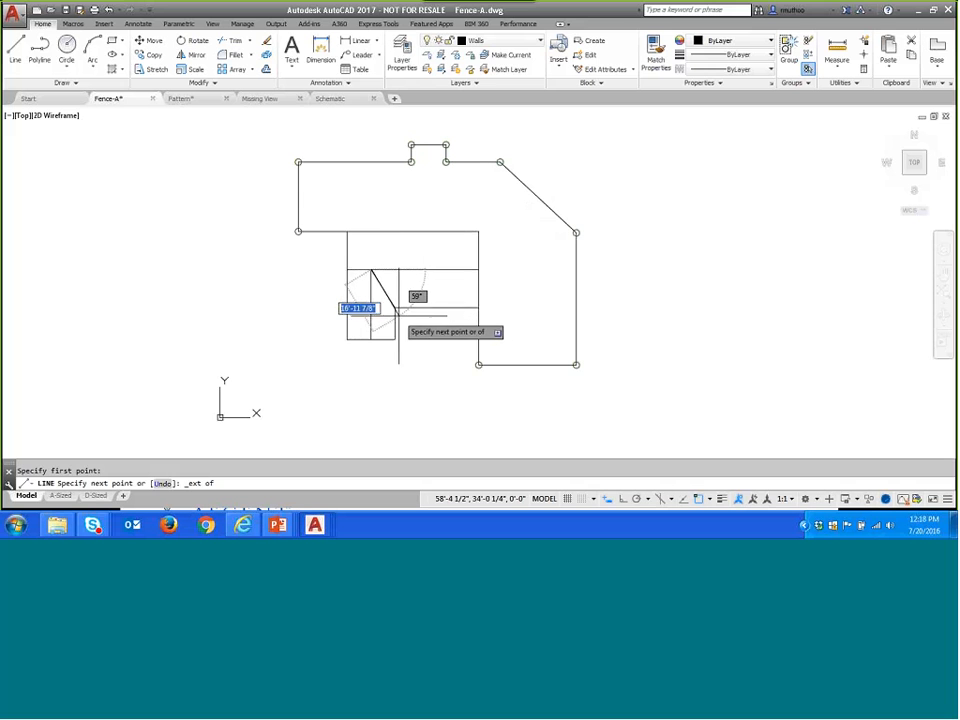
pyautogui.press('Escape')
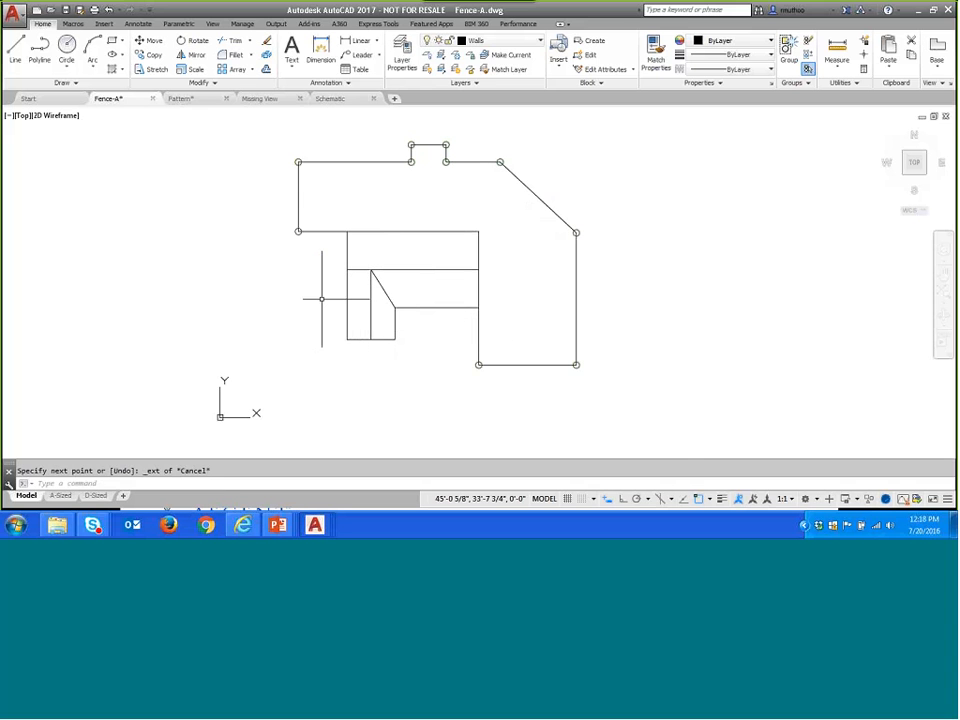
# - Turn on object snap tracking
pyautogui.click(684, 499)
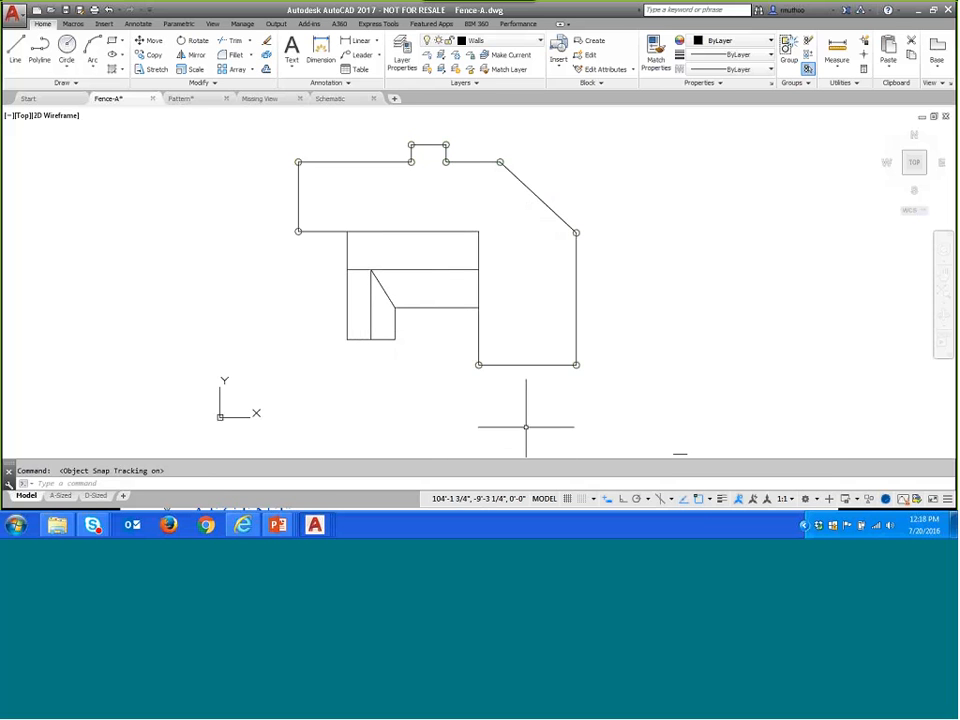
pyautogui.click(710, 499)
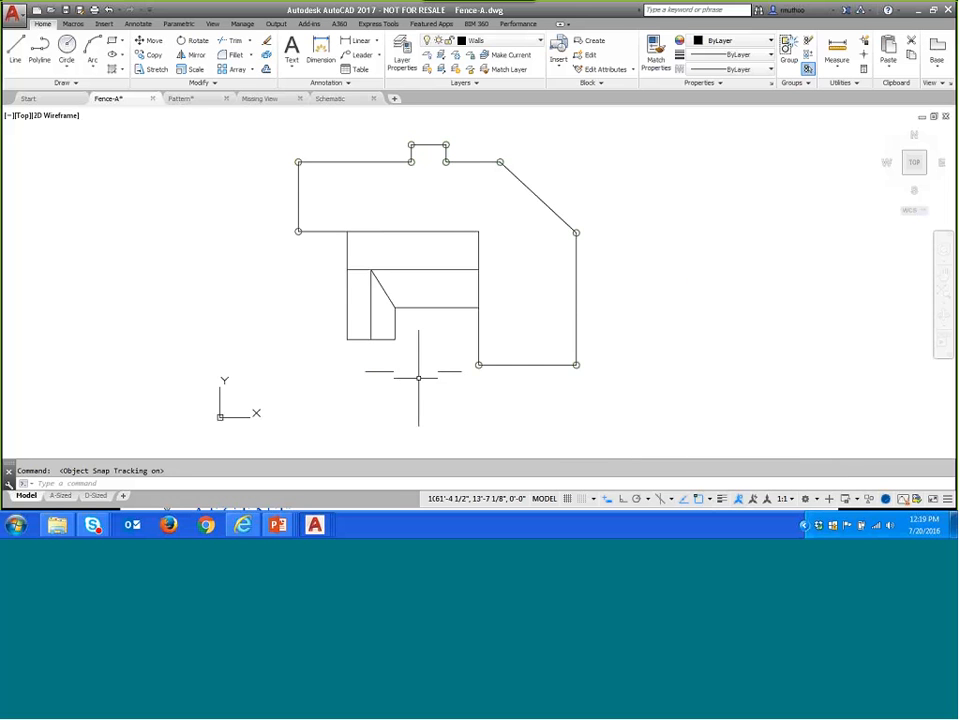
pyautogui.click(15, 50)
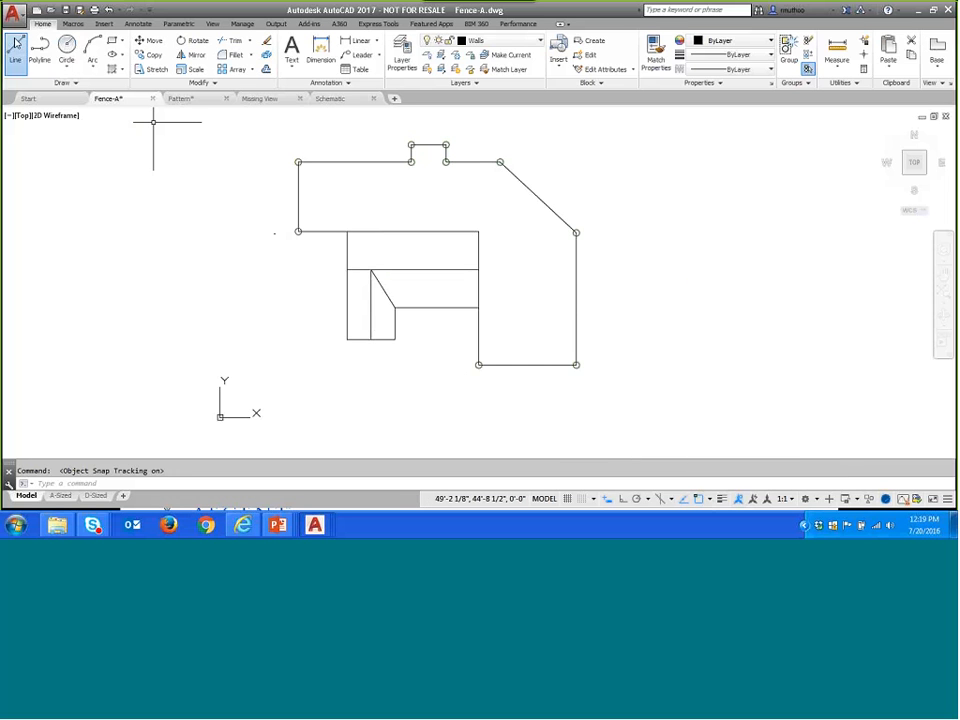
pyautogui.click(372, 269)
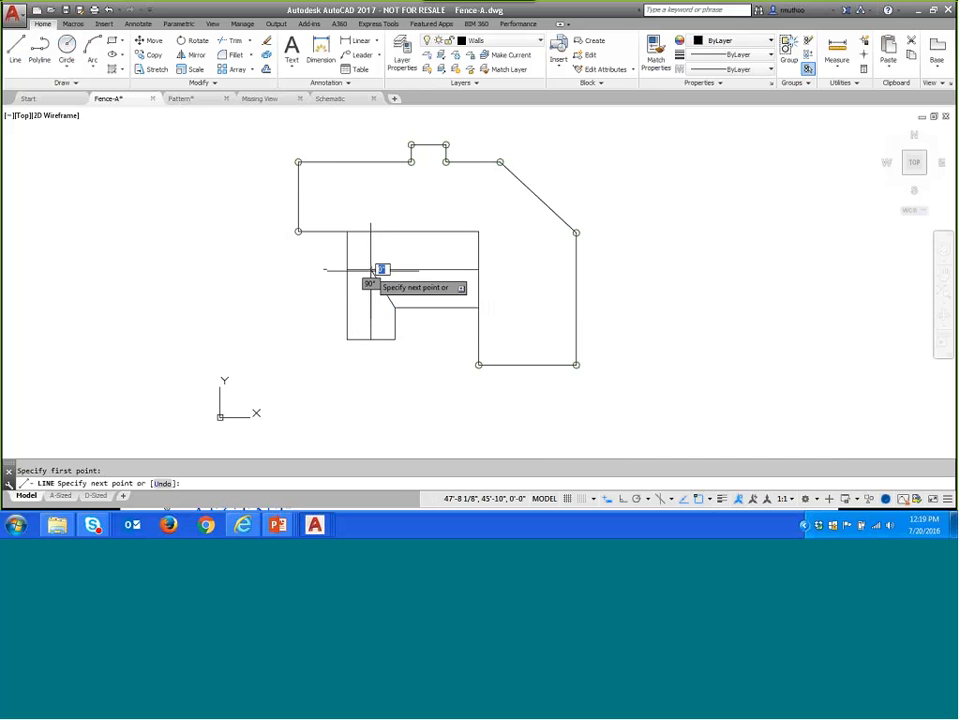
pyautogui.rightClick(359, 291)
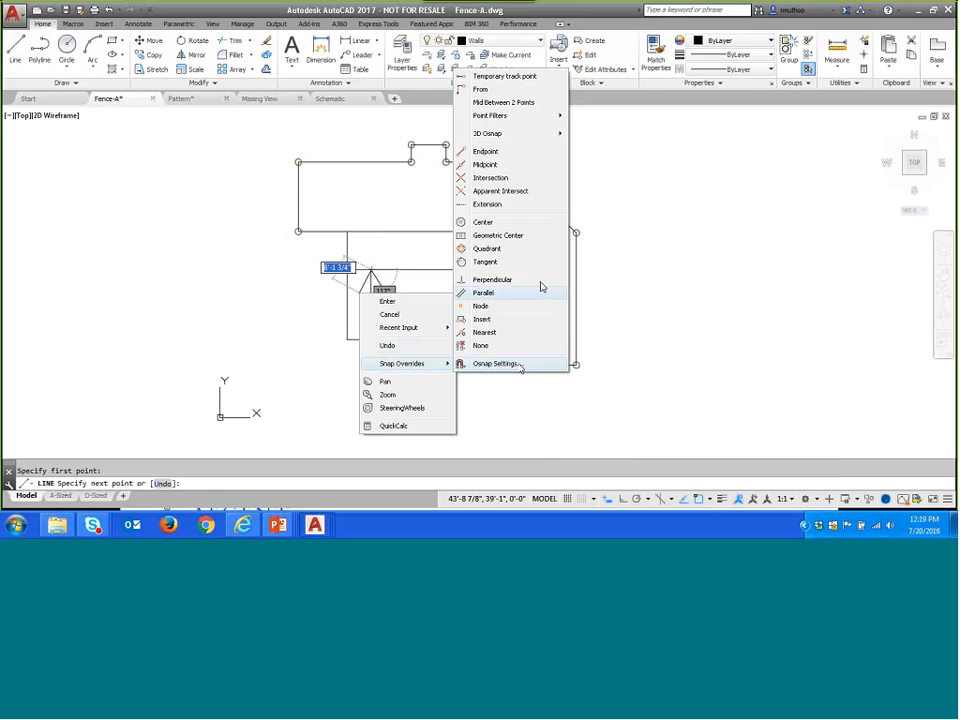
pyautogui.click(500, 205)
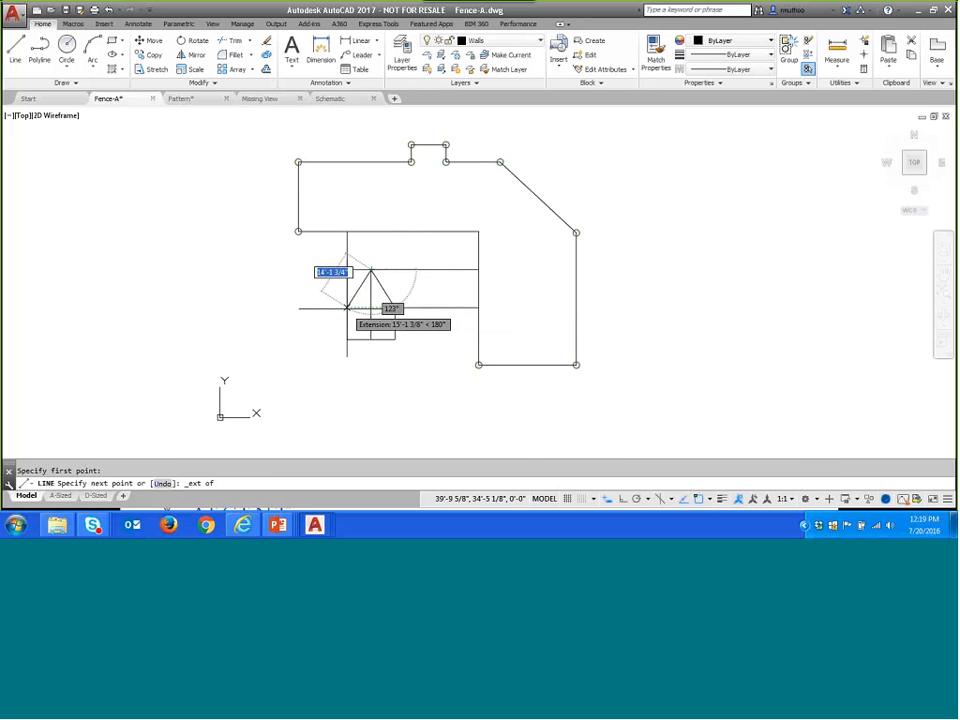
pyautogui.press('Escape')
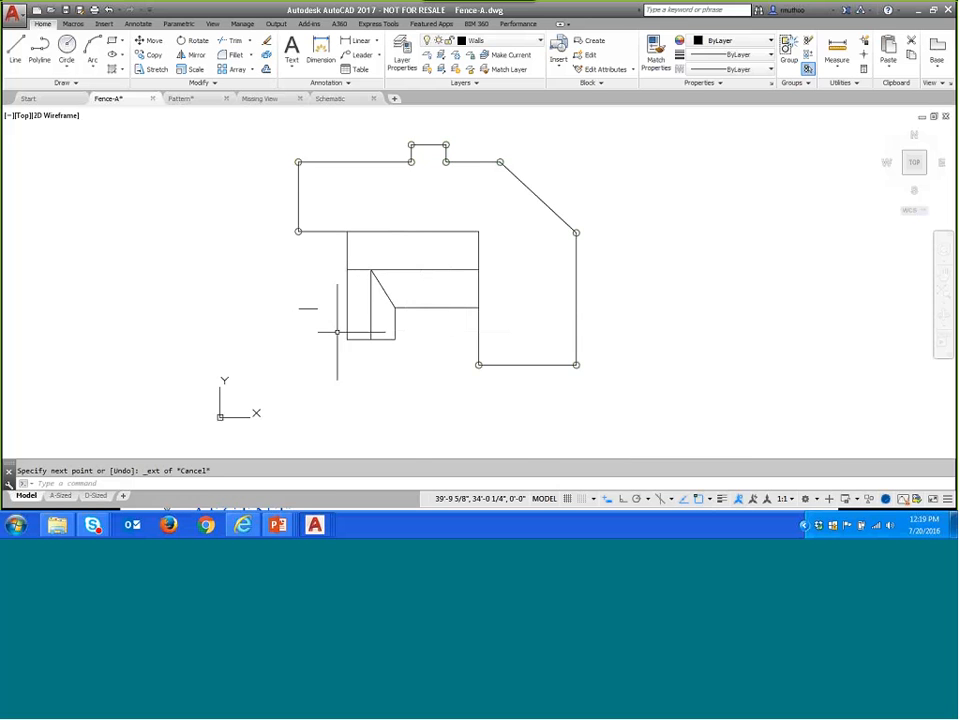
# - Turn on polar tracking and check the running object snap modes, keeping object snap on
pyautogui.click(638, 500)
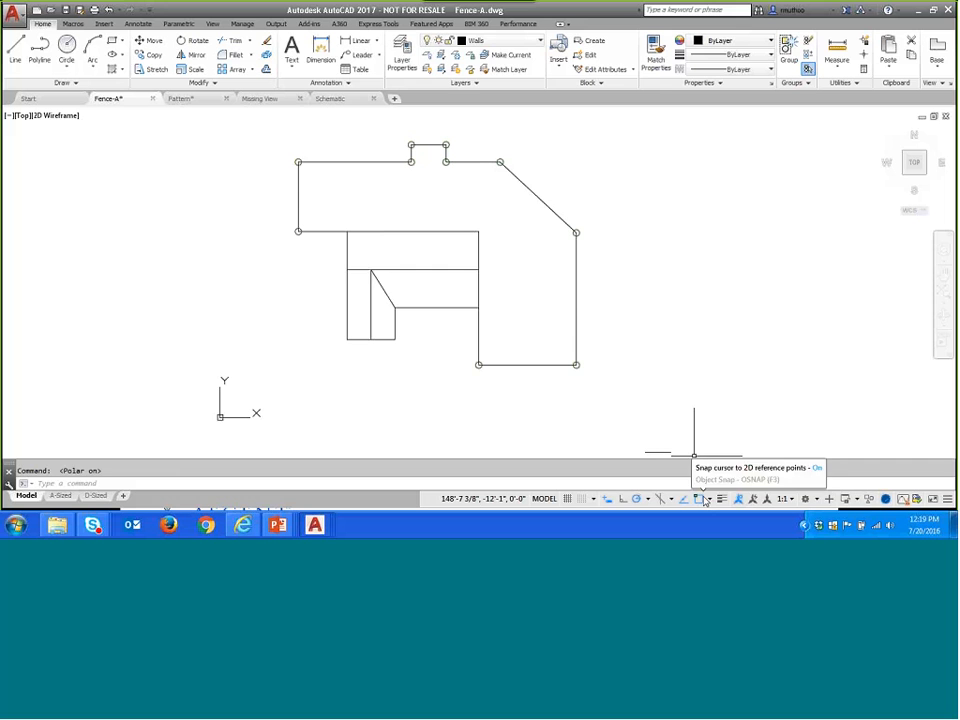
pyautogui.click(701, 499)
pyautogui.click(710, 499)
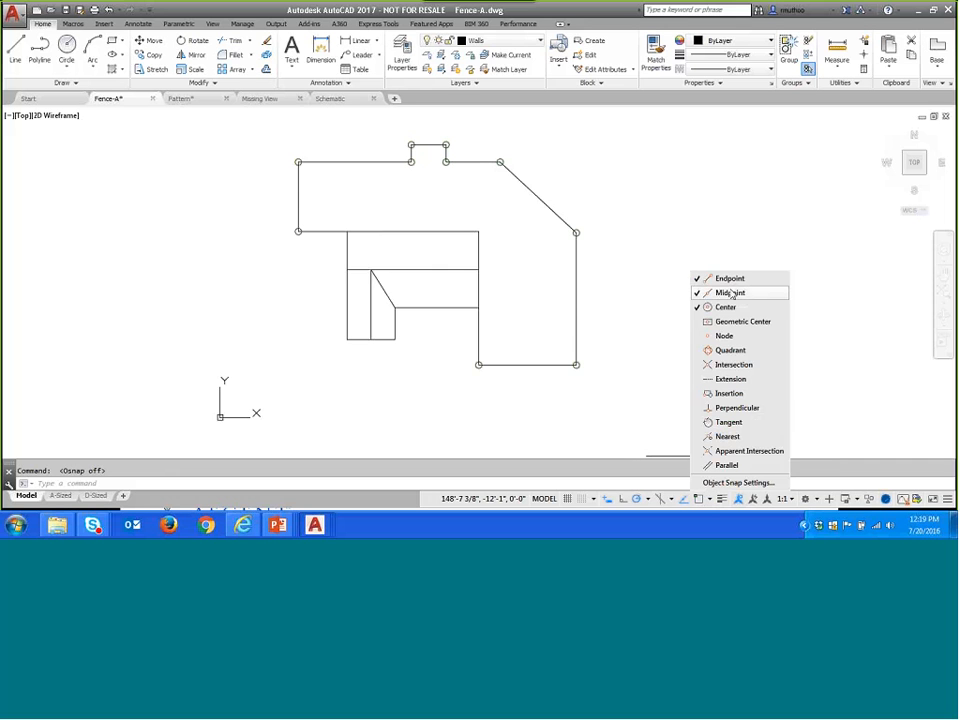
pyautogui.click(702, 501)
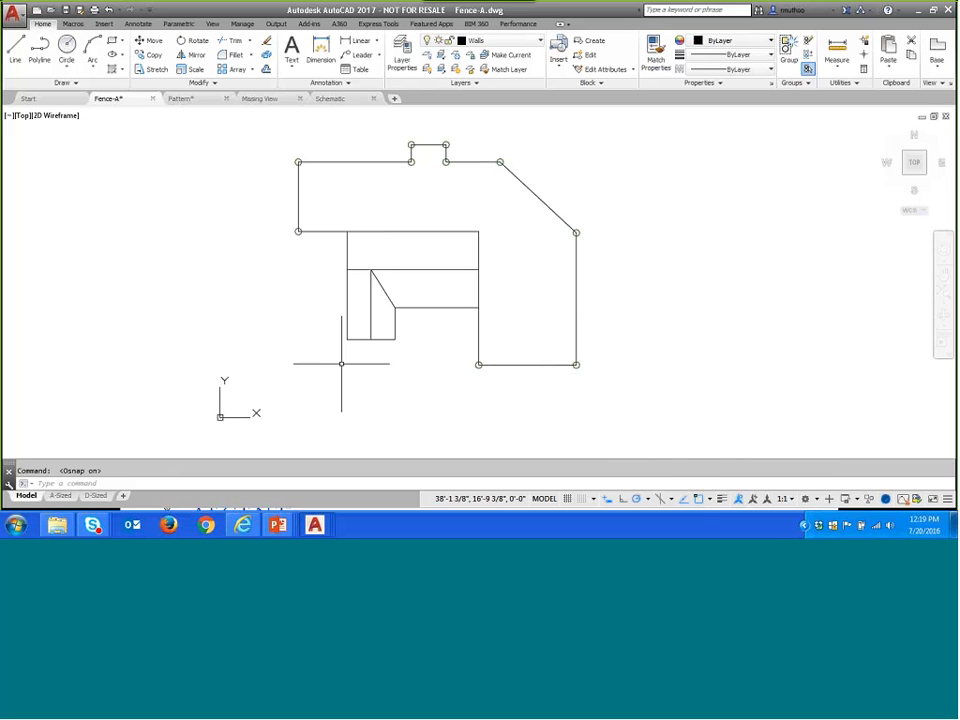
# - Draw a roof line from the ridge junction to the lower wing's left wall, using the Extension snap to align its end with the inner corner
pyautogui.click(15, 47)
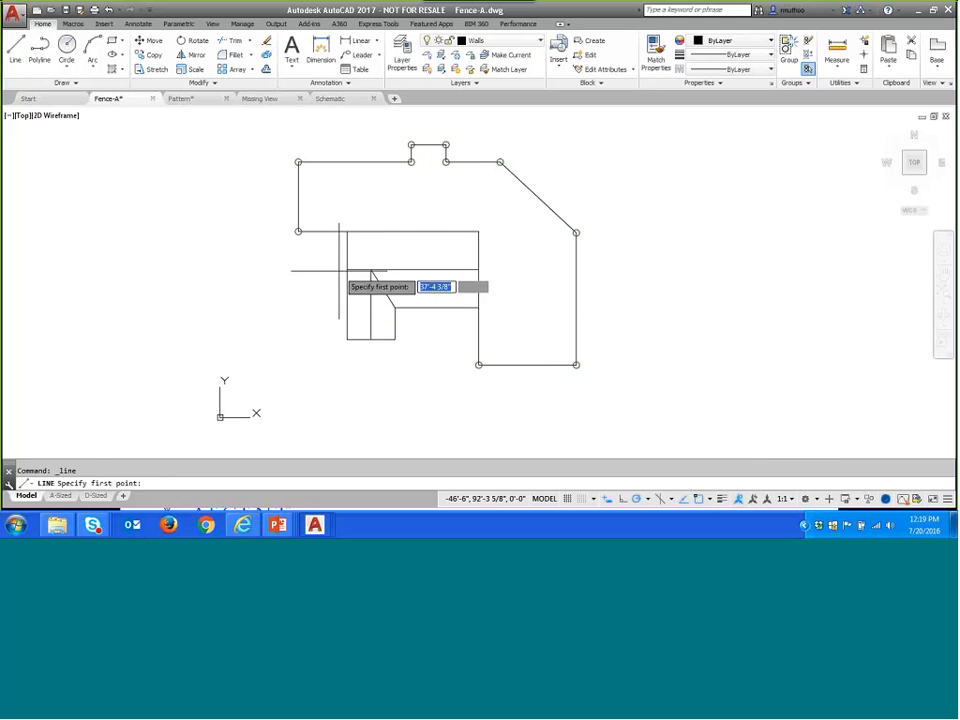
pyautogui.click(371, 270)
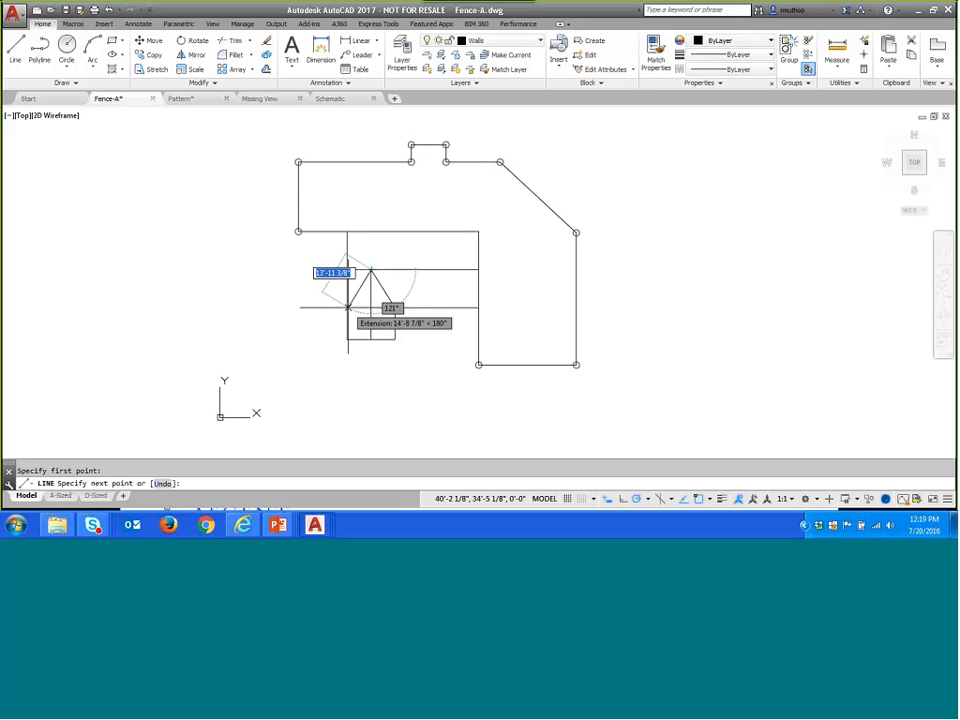
pyautogui.click(348, 307)
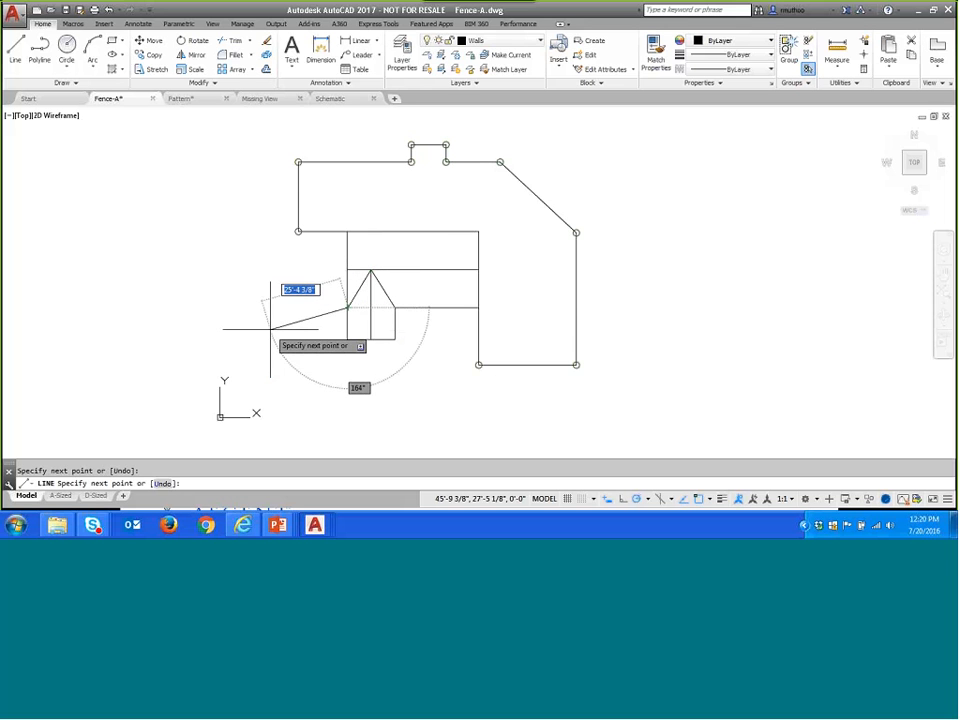
pyautogui.press('Return')
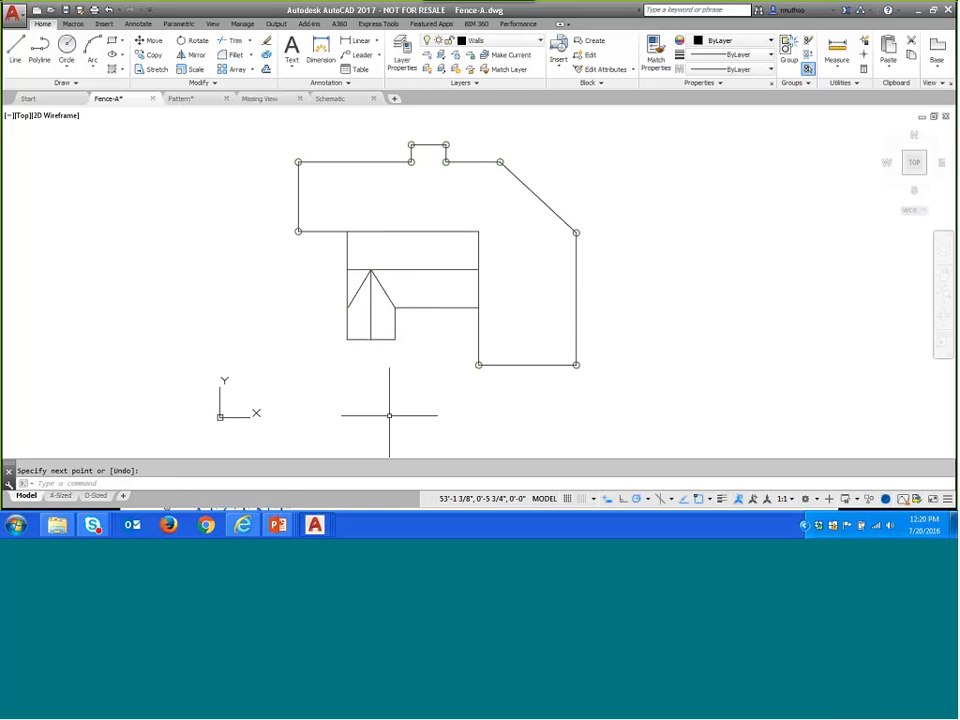
# - Switch to the PowerPoint slide show and advance to the Polar Tracking at Angles slide
pyautogui.click(710, 499)
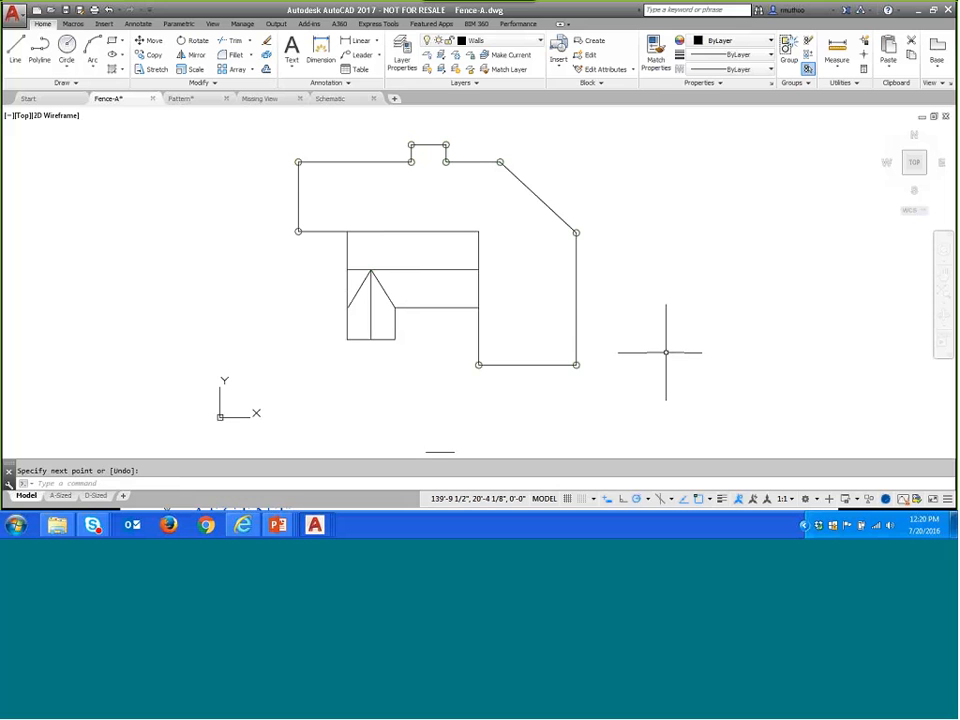
pyautogui.click(279, 525)
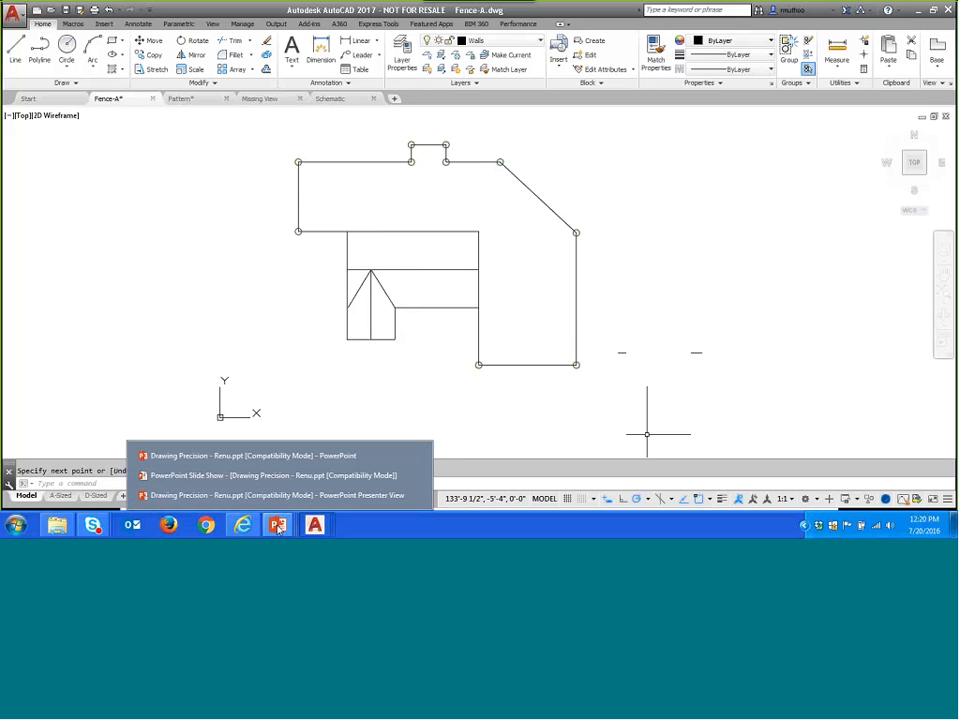
pyautogui.click(211, 477)
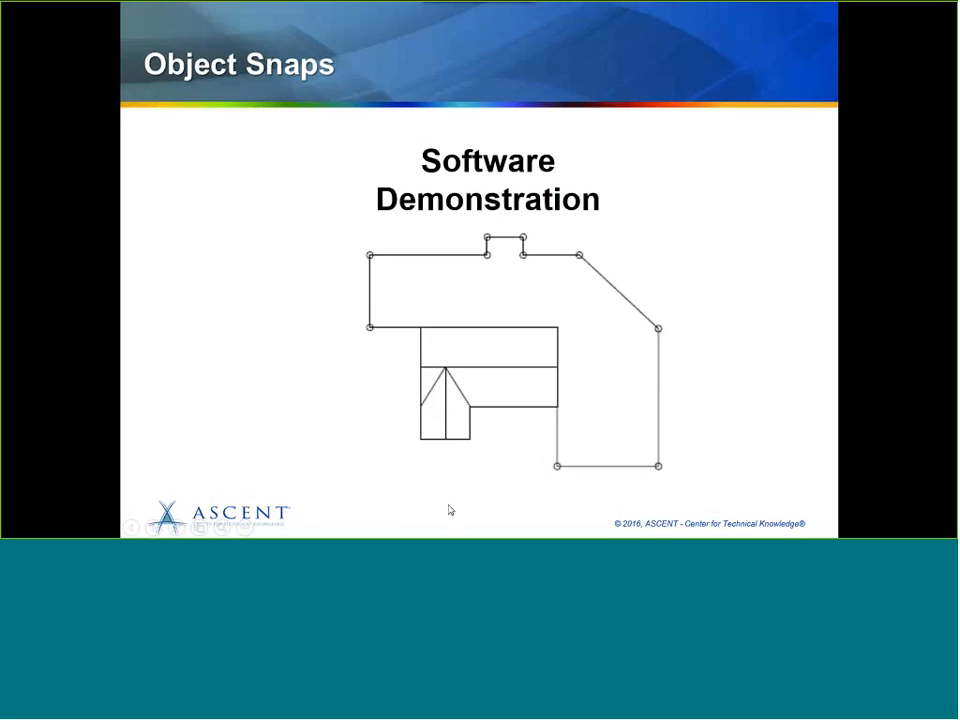
pyautogui.click(900, 297)
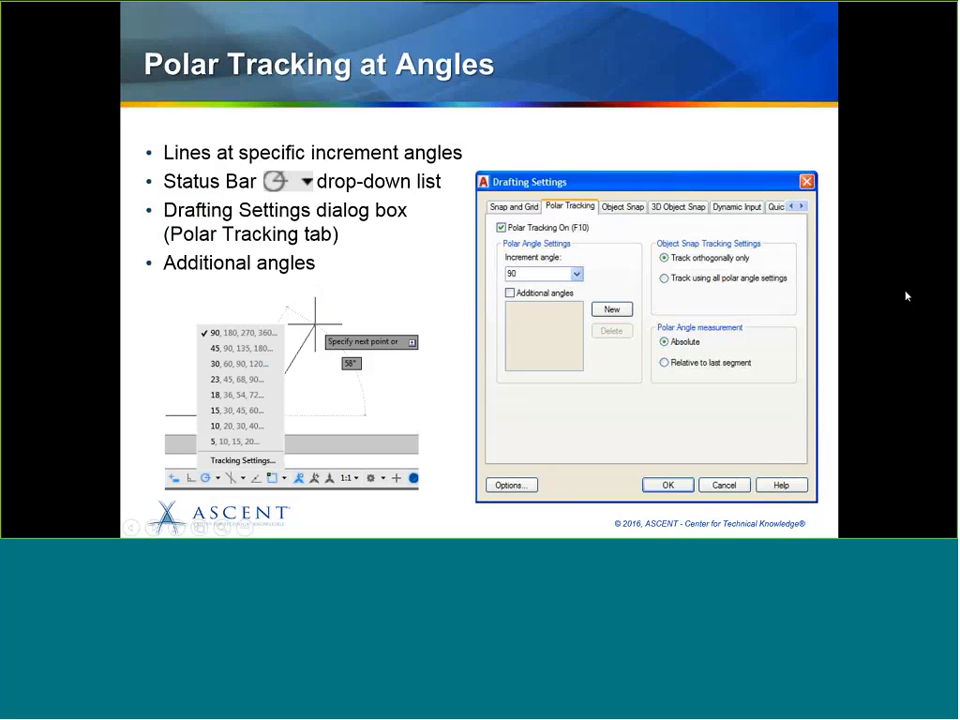
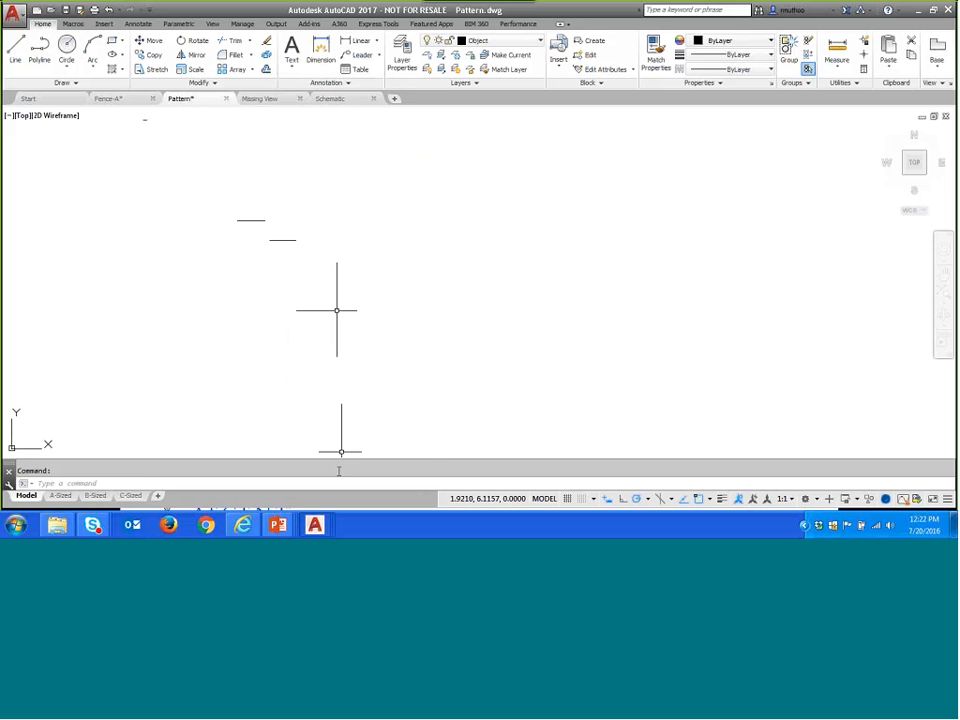
# - Examine the dimensioned pattern on the Polar Tracking demonstration slide in the PowerPoint slide show and return to Pattern.dwg in AutoCAD
pyautogui.moveTo(280, 527)
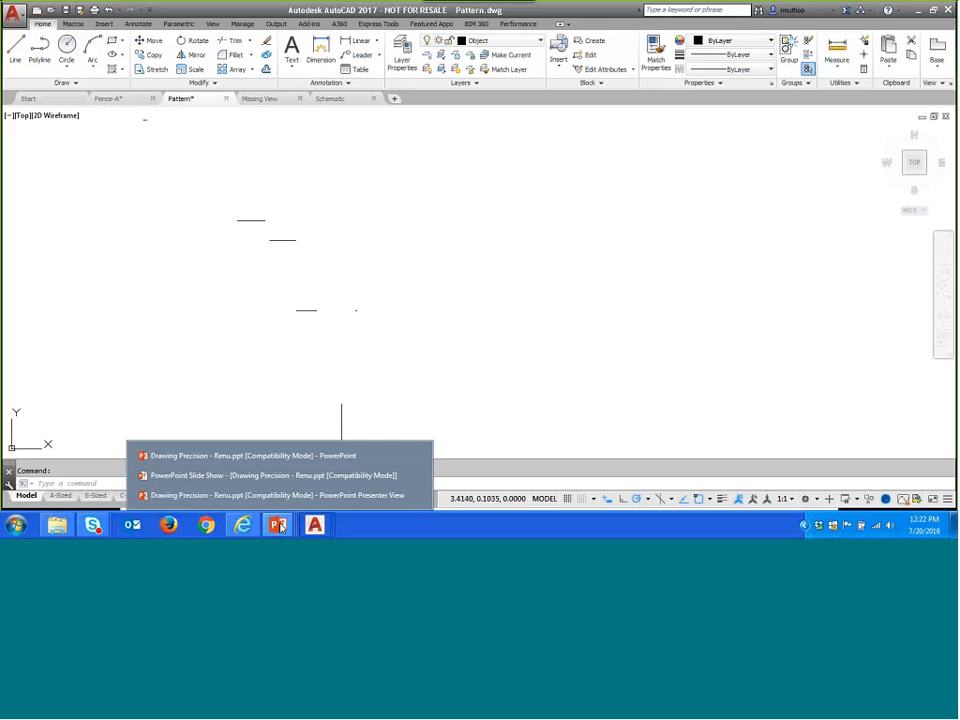
pyautogui.click(257, 476)
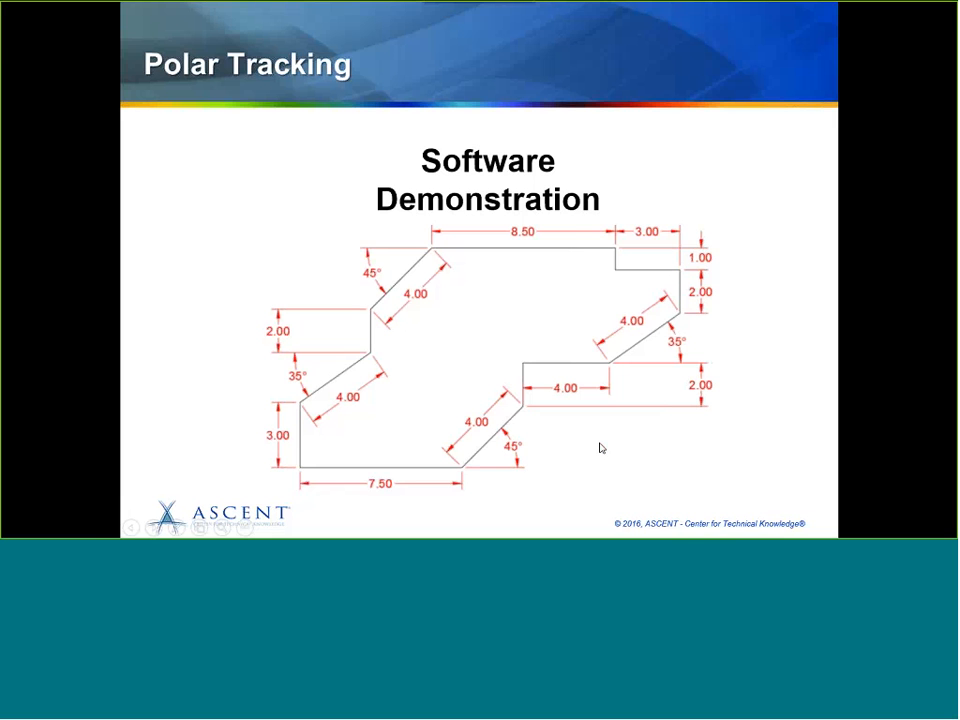
pyautogui.hotkey('alt', 'Tab')
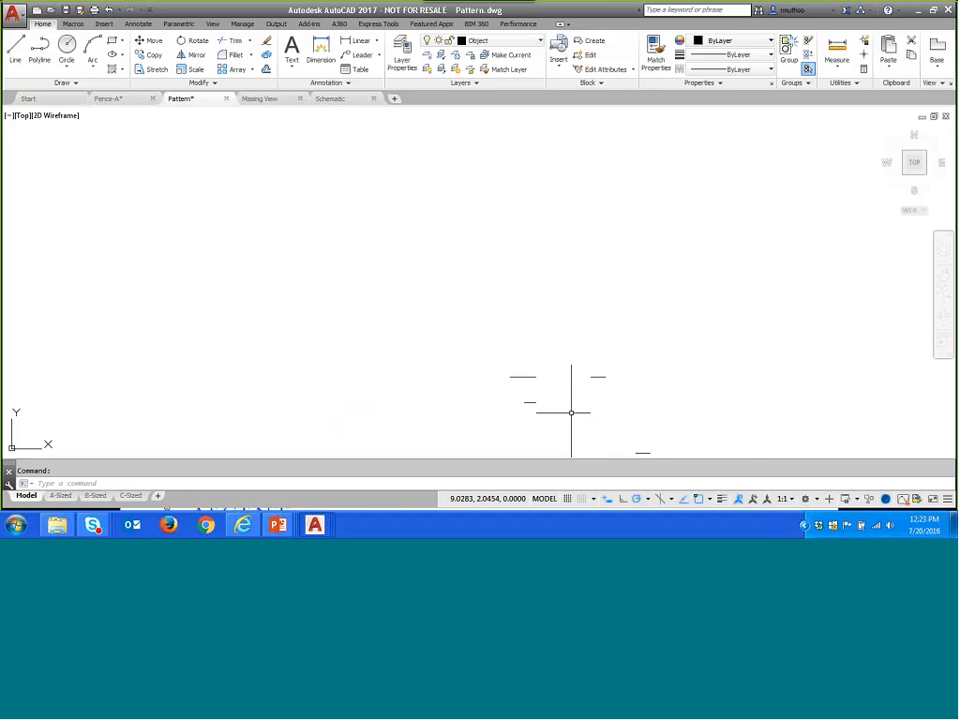
# - Set the polar tracking increment to 45, 90, 135, 180 degrees and check that it is the active setting
pyautogui.click(649, 500)
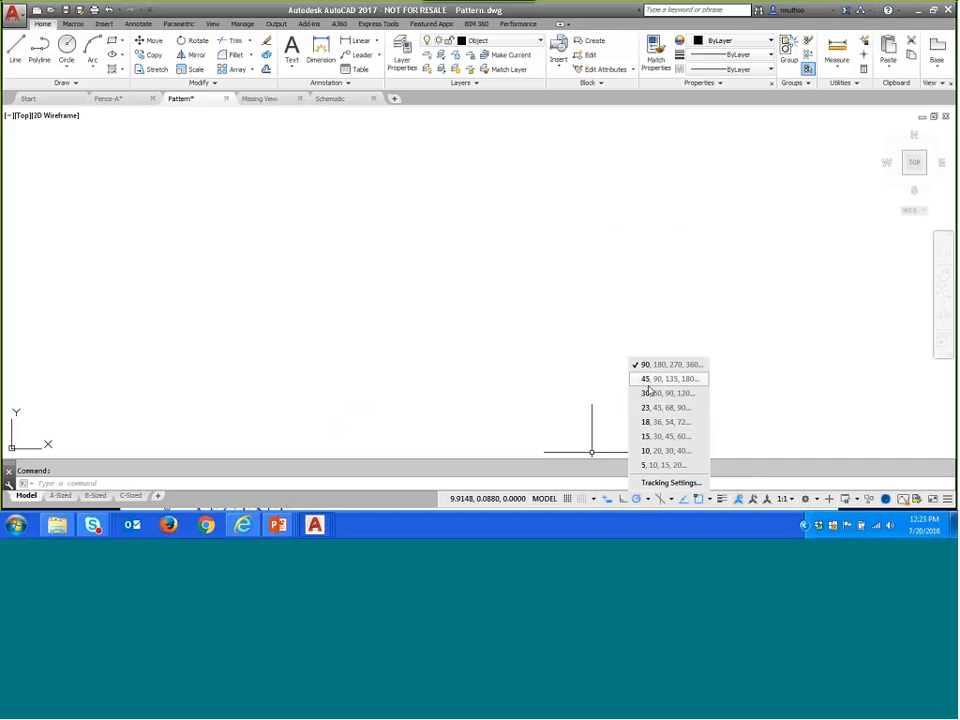
pyautogui.click(645, 379)
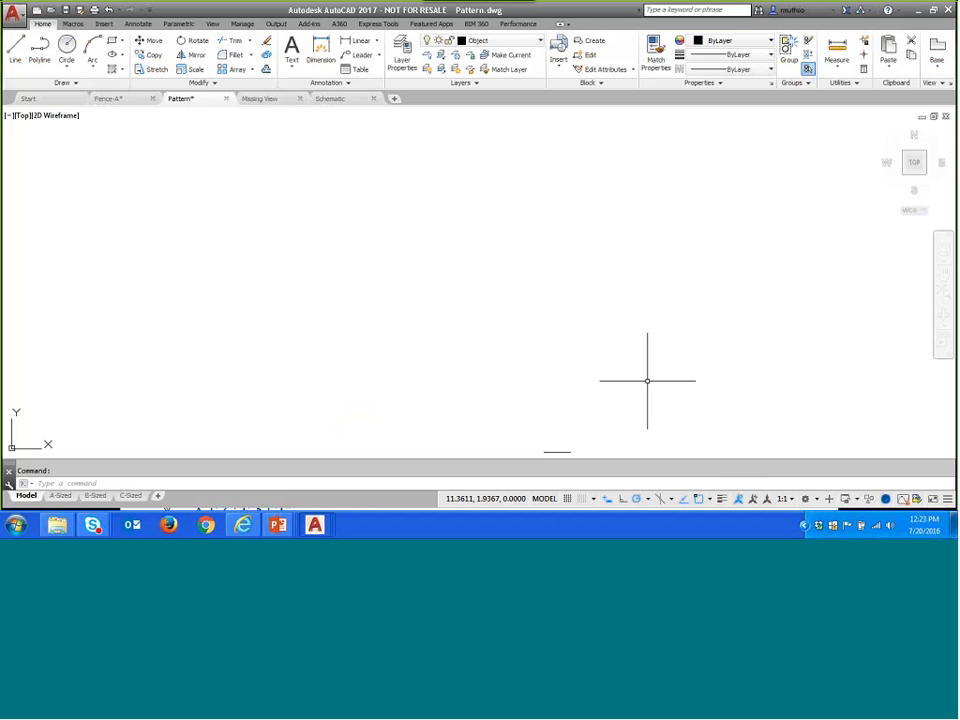
pyautogui.click(648, 500)
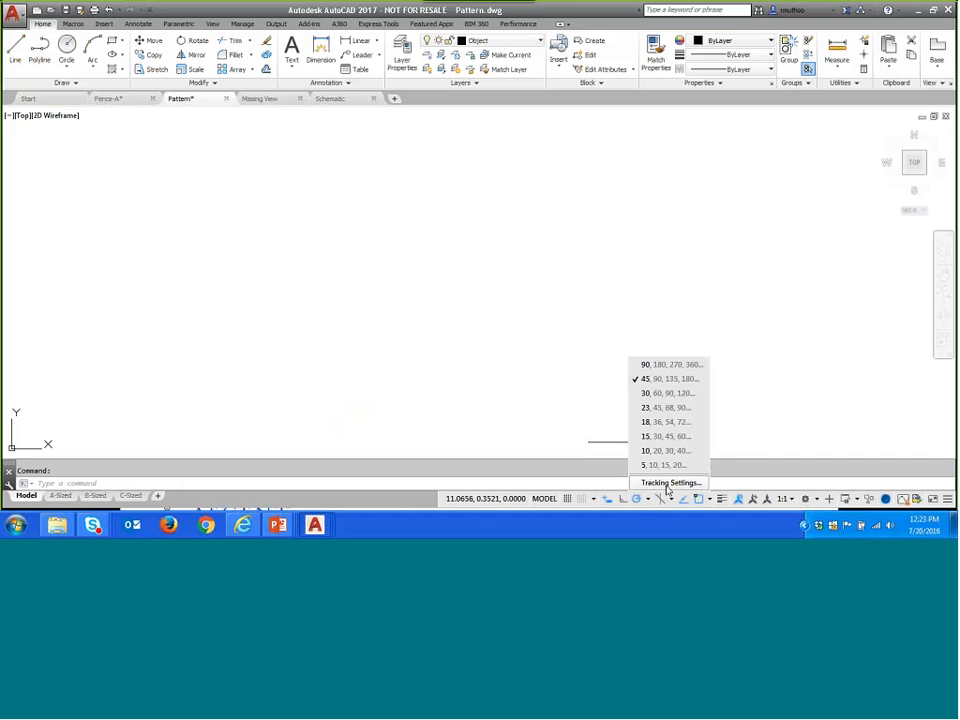
pyautogui.click(758, 399)
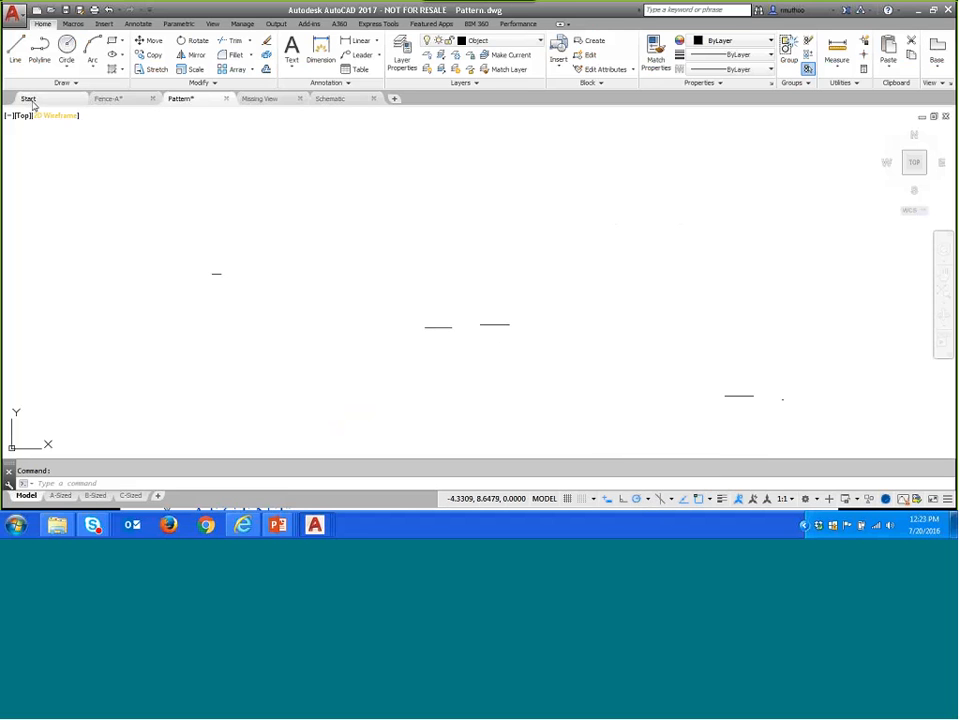
# - Draw the pattern's 7.5-unit horizontal base line to the right, followed by a 4-unit segment rising at 45°
pyautogui.click(15, 45)
pyautogui.click(220, 323)
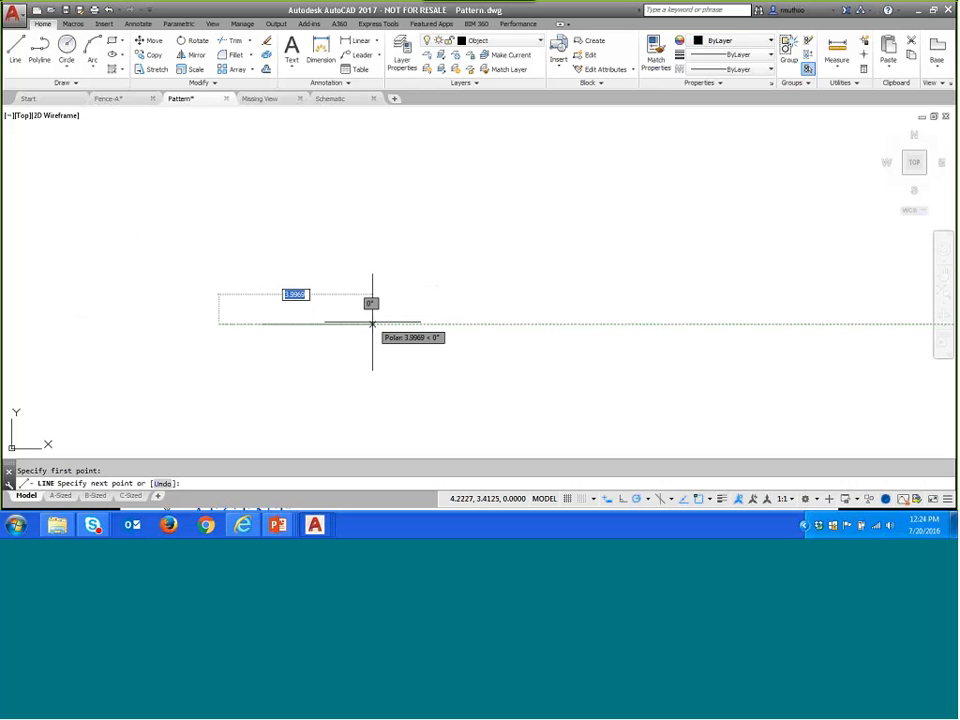
pyautogui.write('7.5')
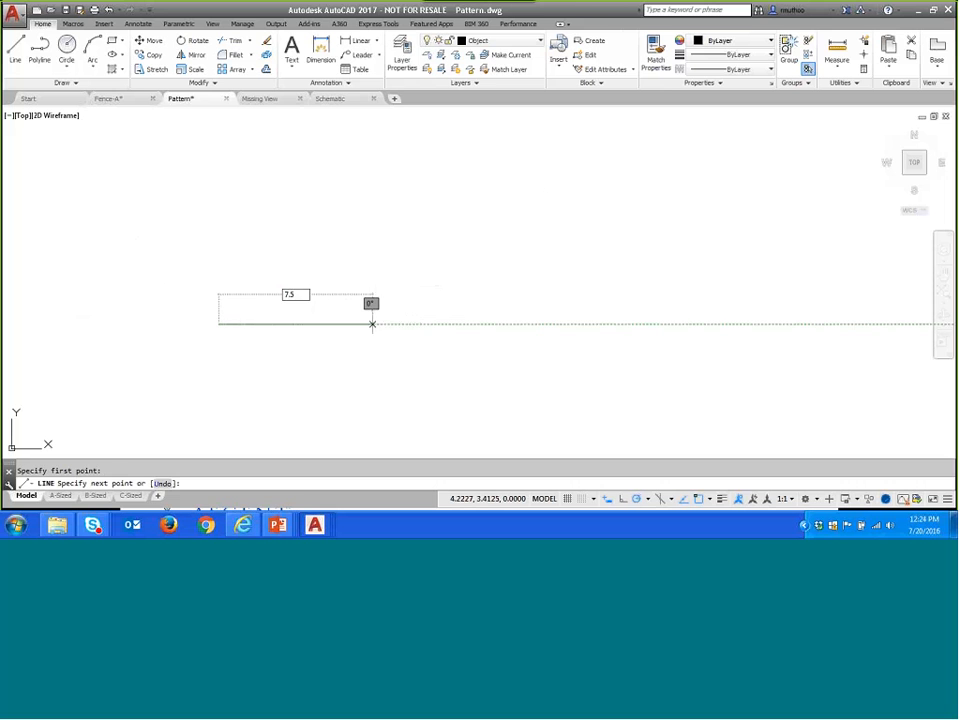
pyautogui.press('Return')
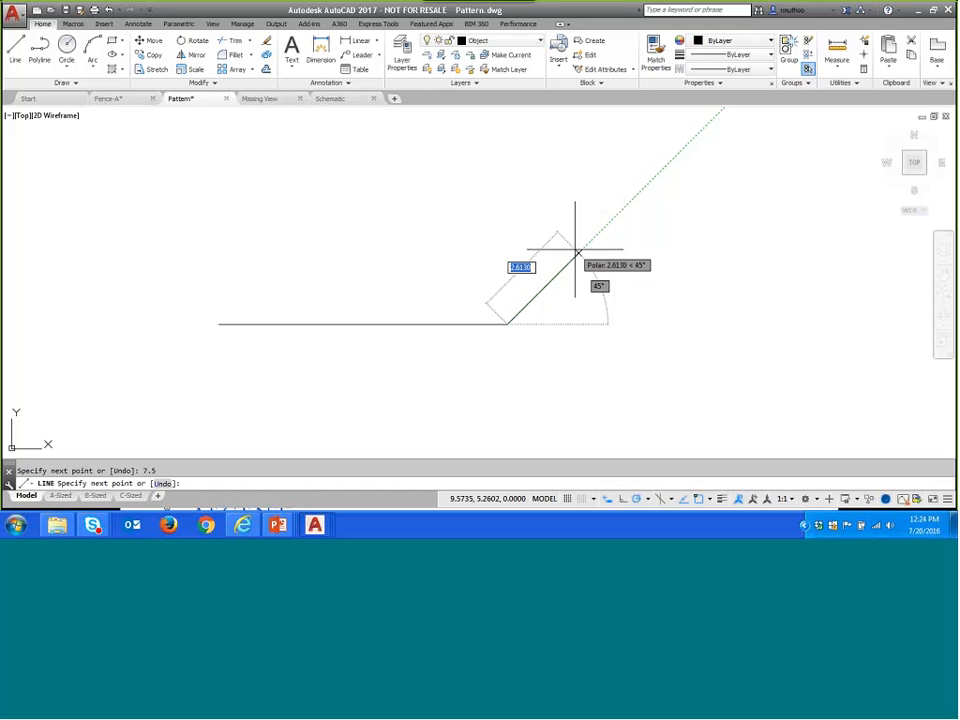
pyautogui.write('4')
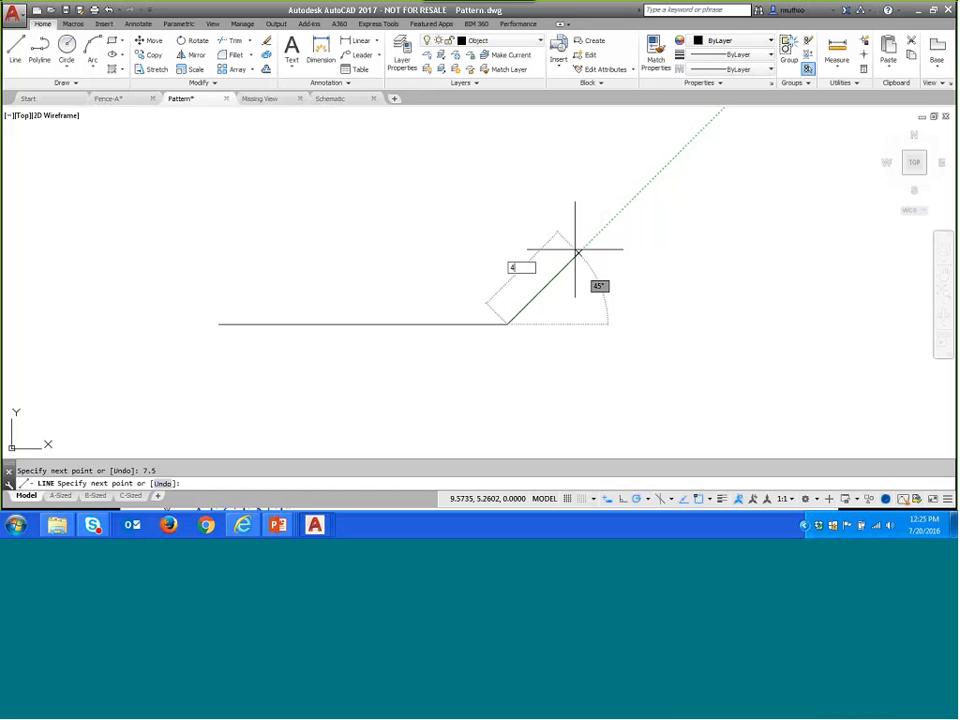
pyautogui.press('Return')
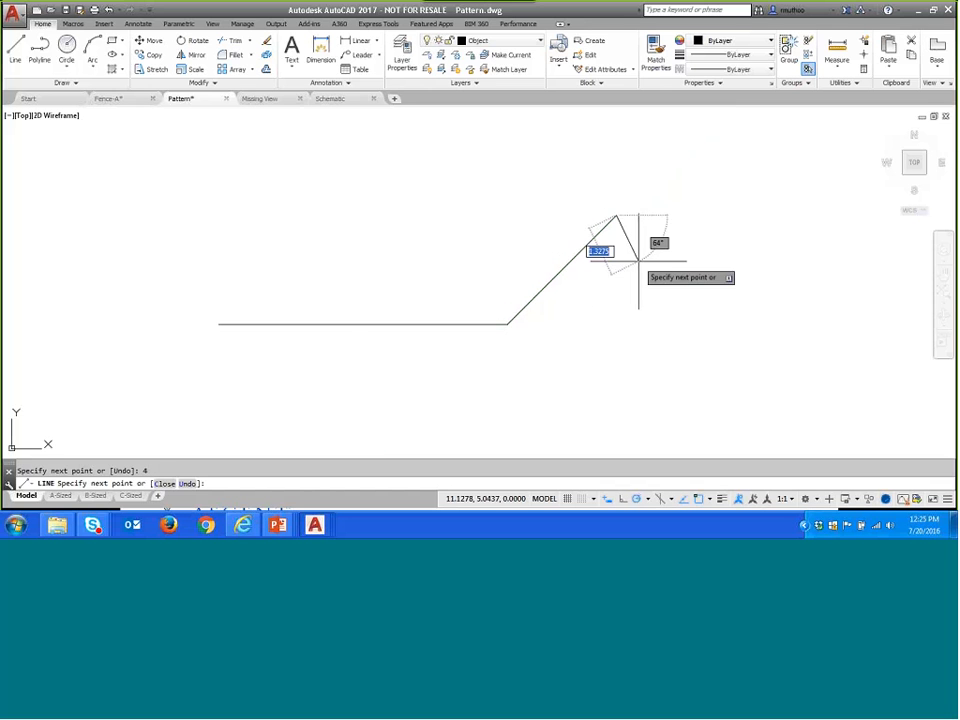
# - Continue the outline with a 2-unit segment straight up and a 2-unit horizontal segment to the right
pyautogui.scroll(-2, 648, 276)
pyautogui.moveTo(648, 276); pyautogui.dragTo(575, 328, button='middle')
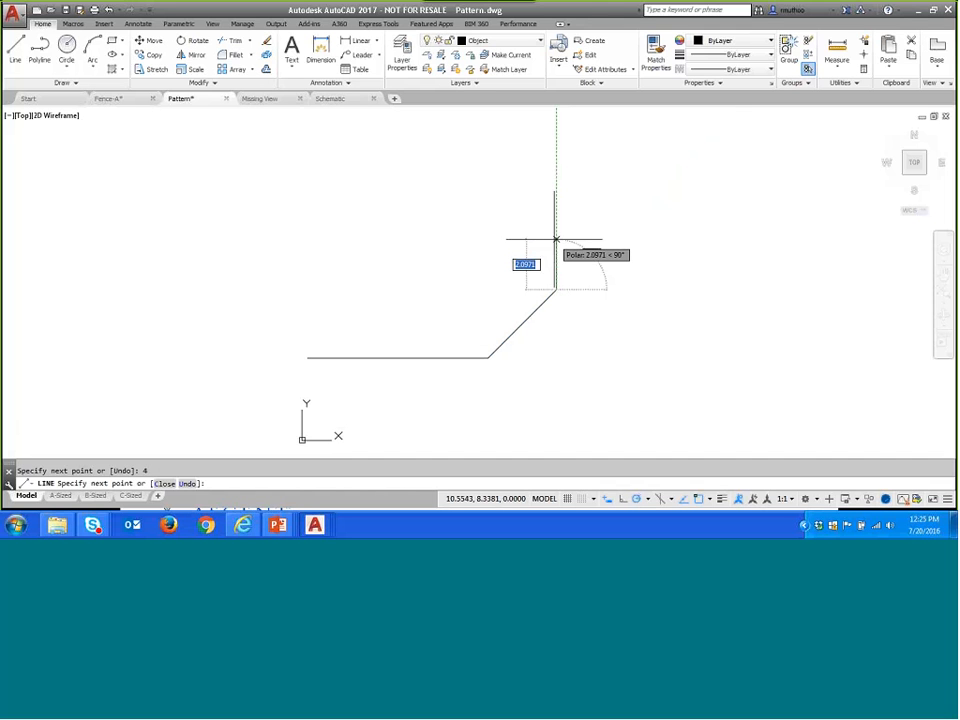
pyautogui.write('2')
pyautogui.press('Return')
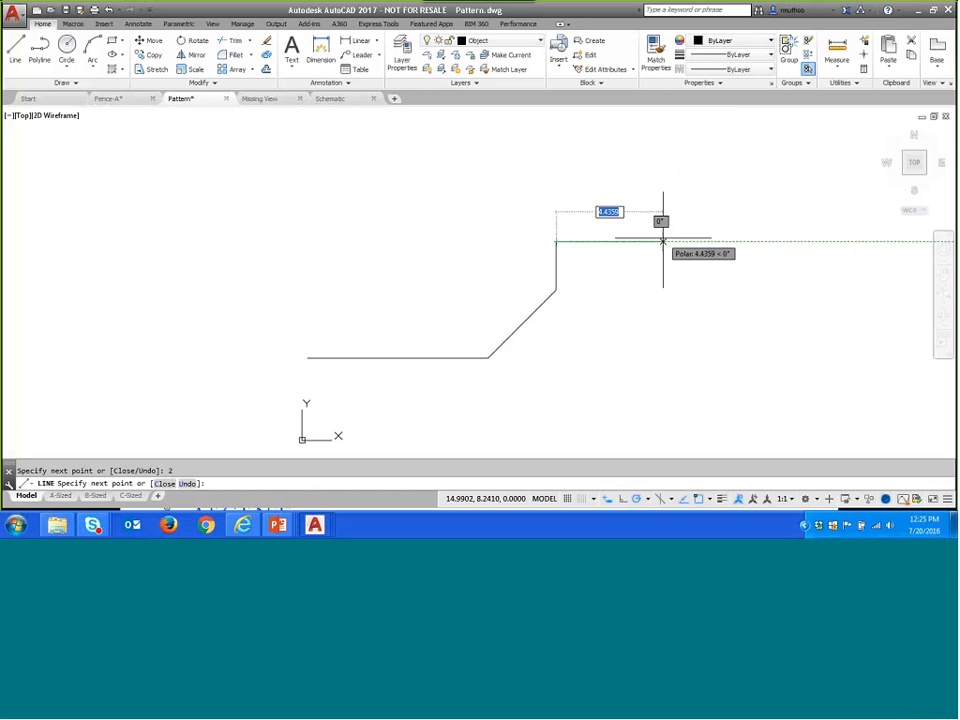
pyautogui.write('2')
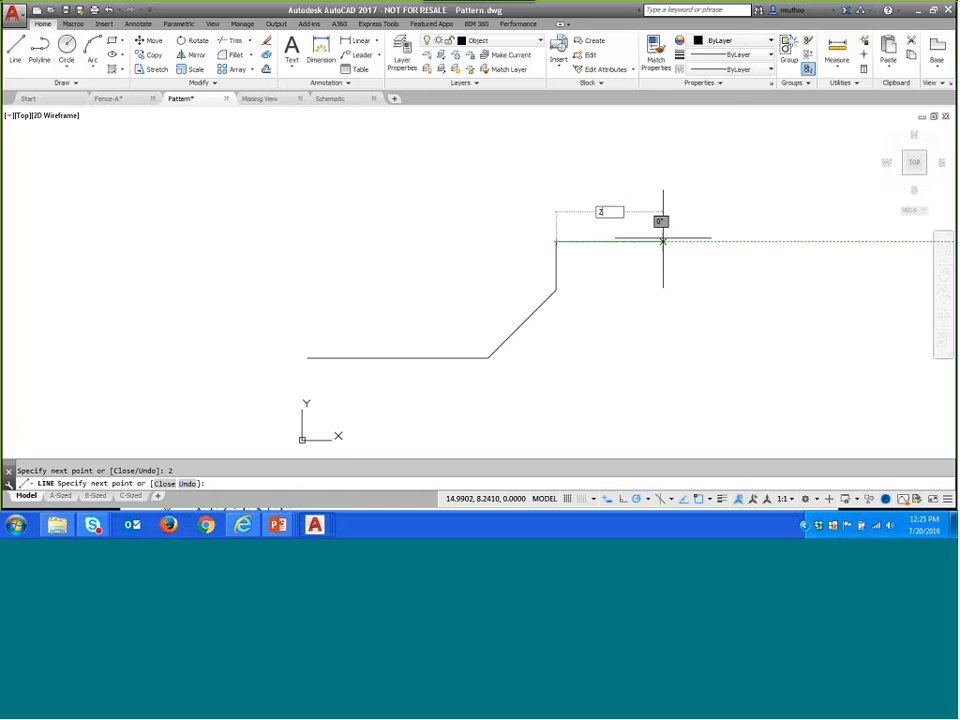
pyautogui.press('Return')
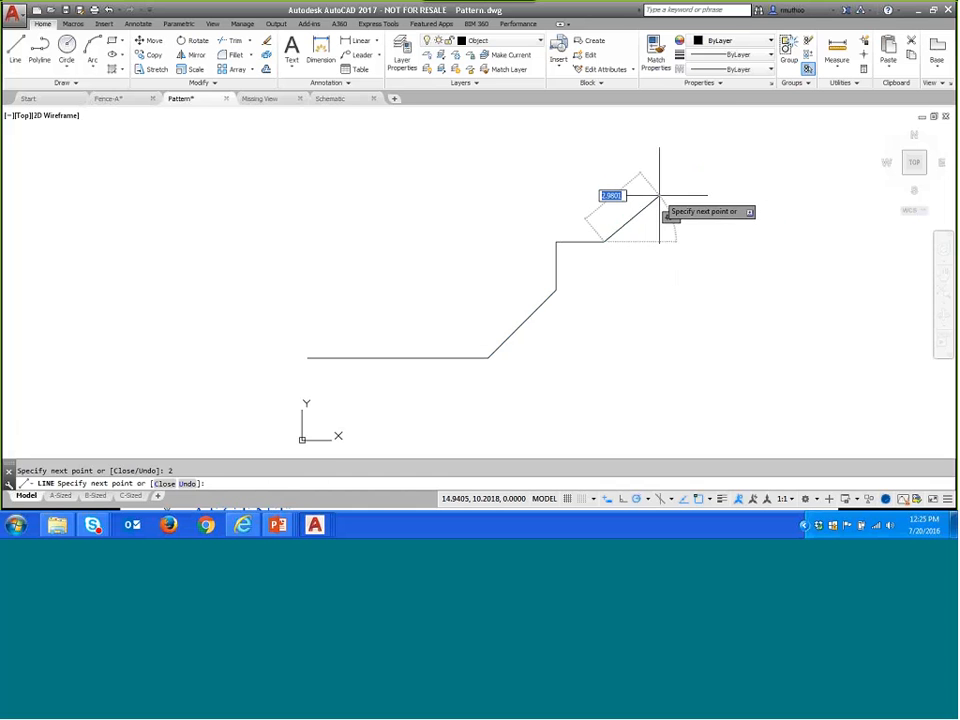
# - Add 35 degrees as an additional polar tracking angle, check it among the available angles, and end the line command
pyautogui.click(649, 499)
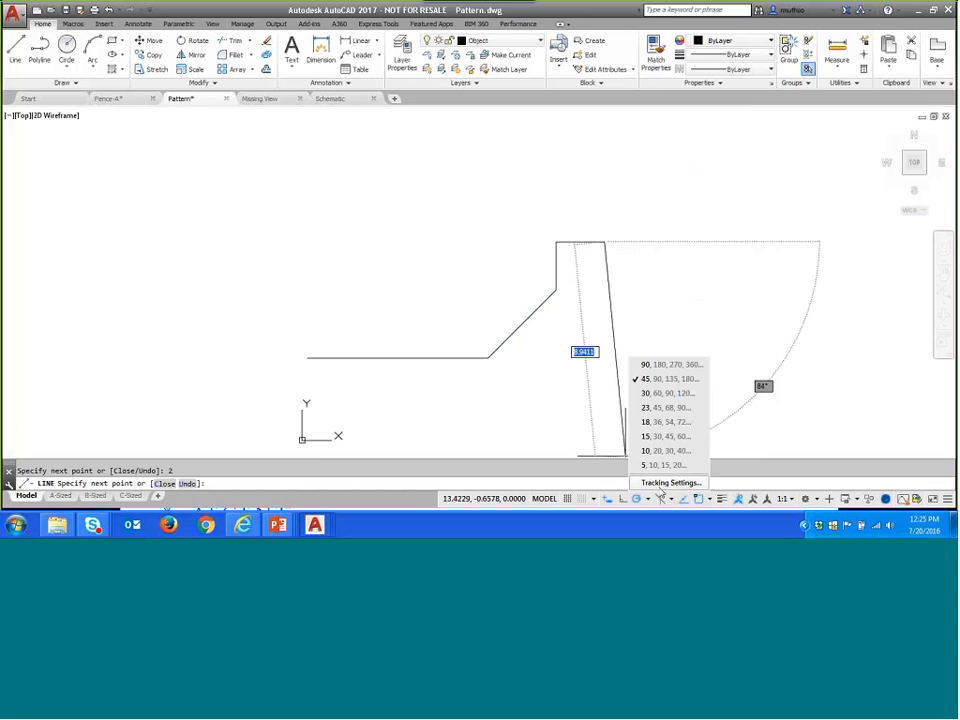
pyautogui.click(660, 482)
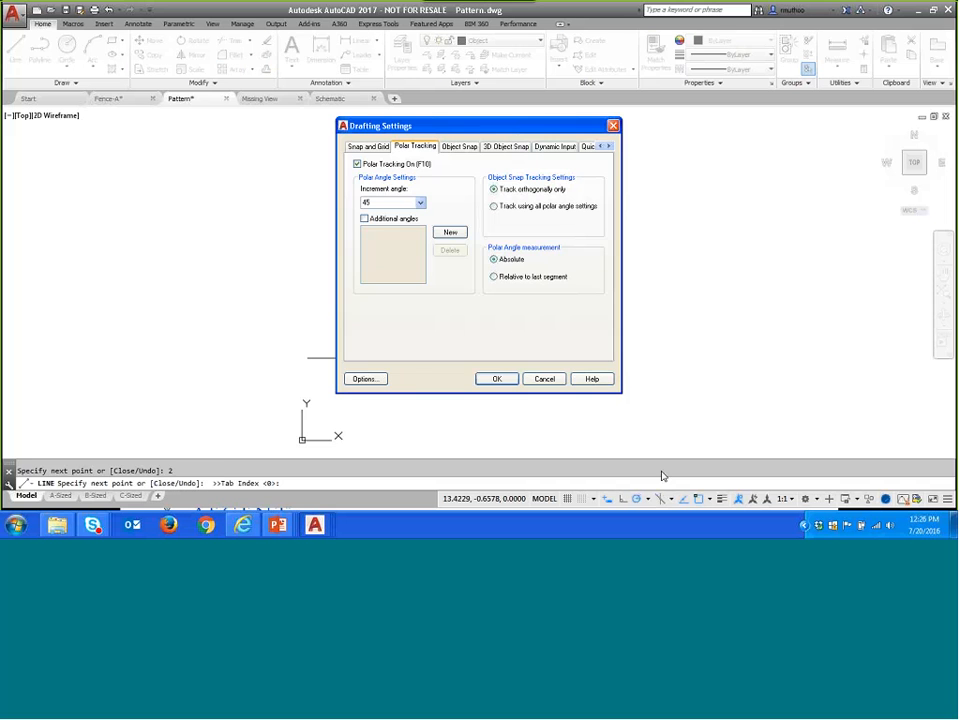
pyautogui.click(365, 220)
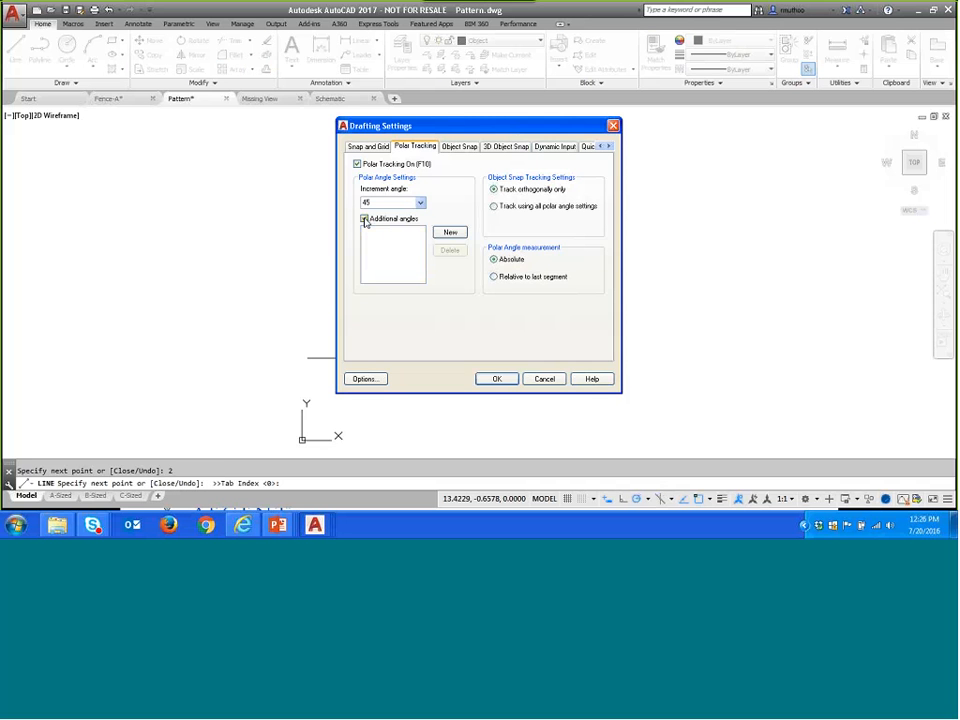
pyautogui.click(450, 232)
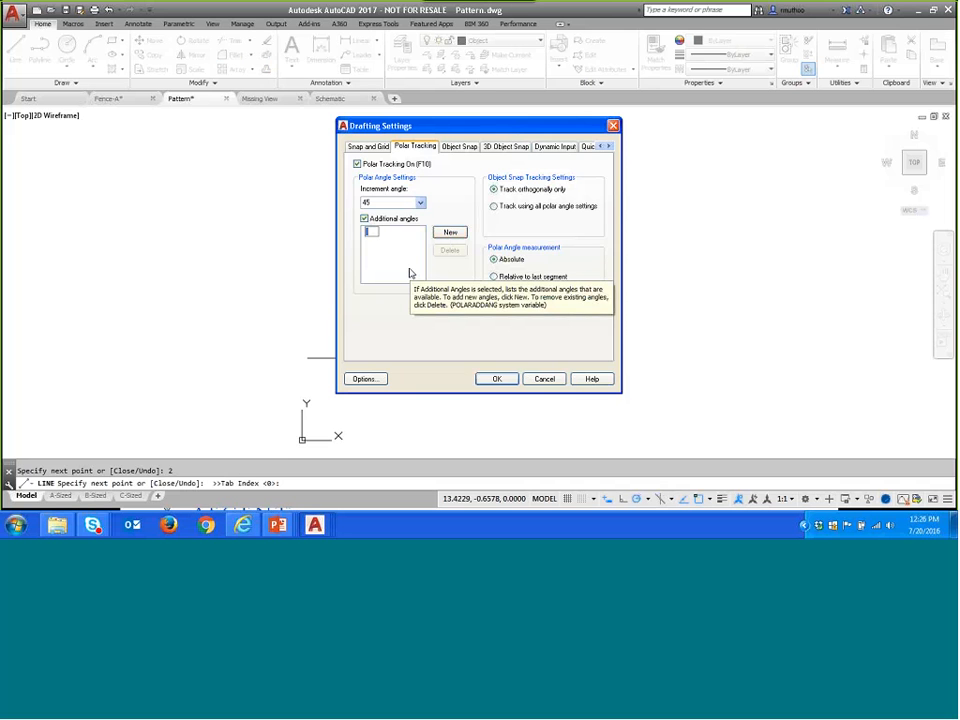
pyautogui.write('35')
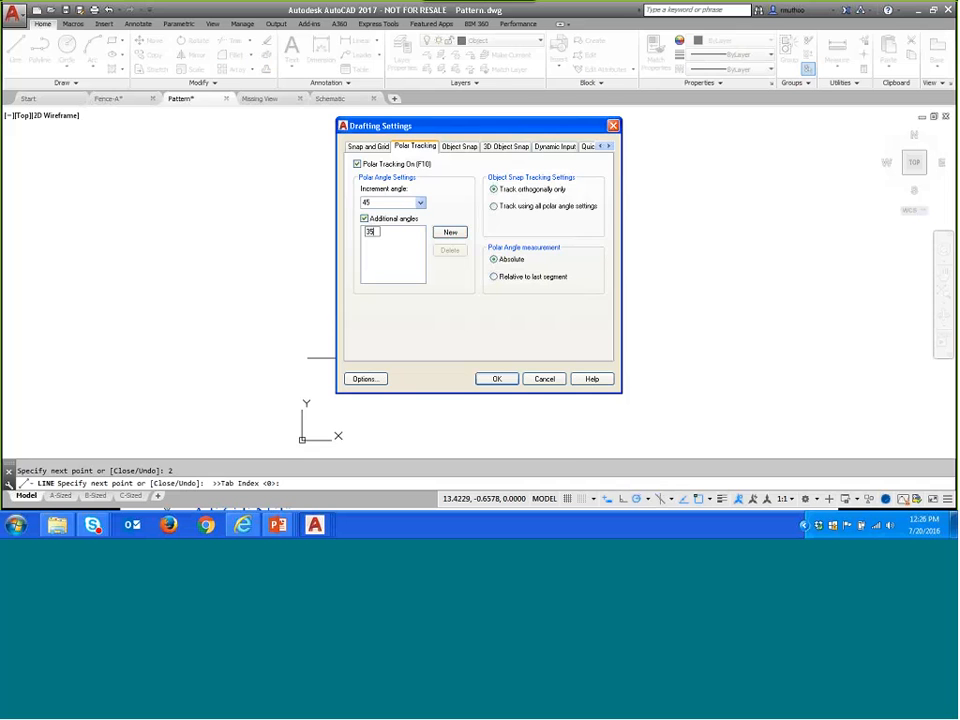
pyautogui.click(497, 379)
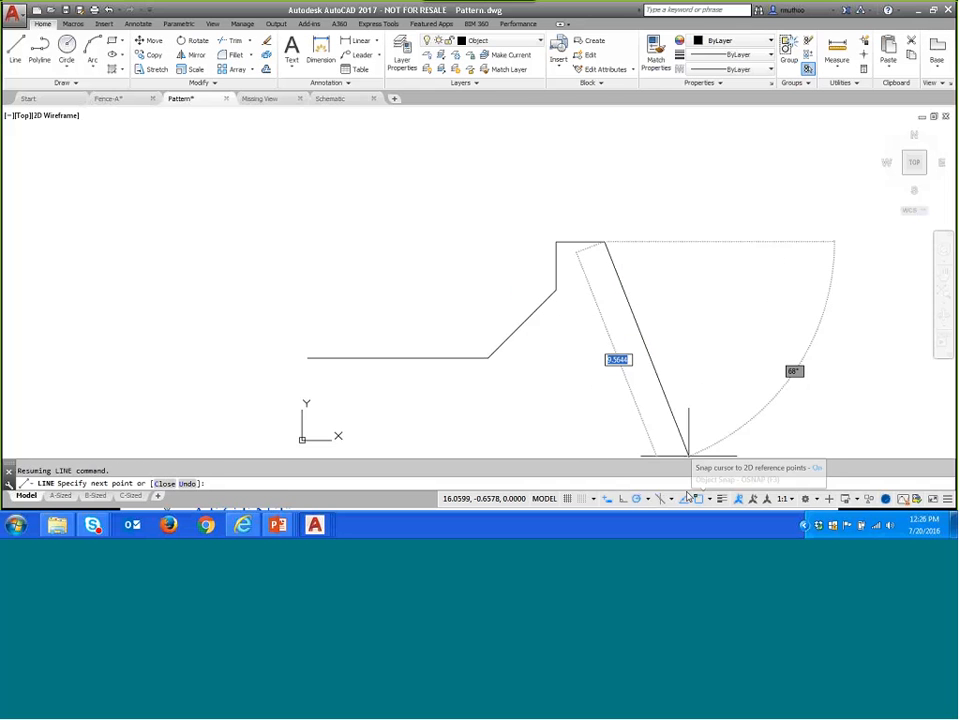
pyautogui.click(648, 497)
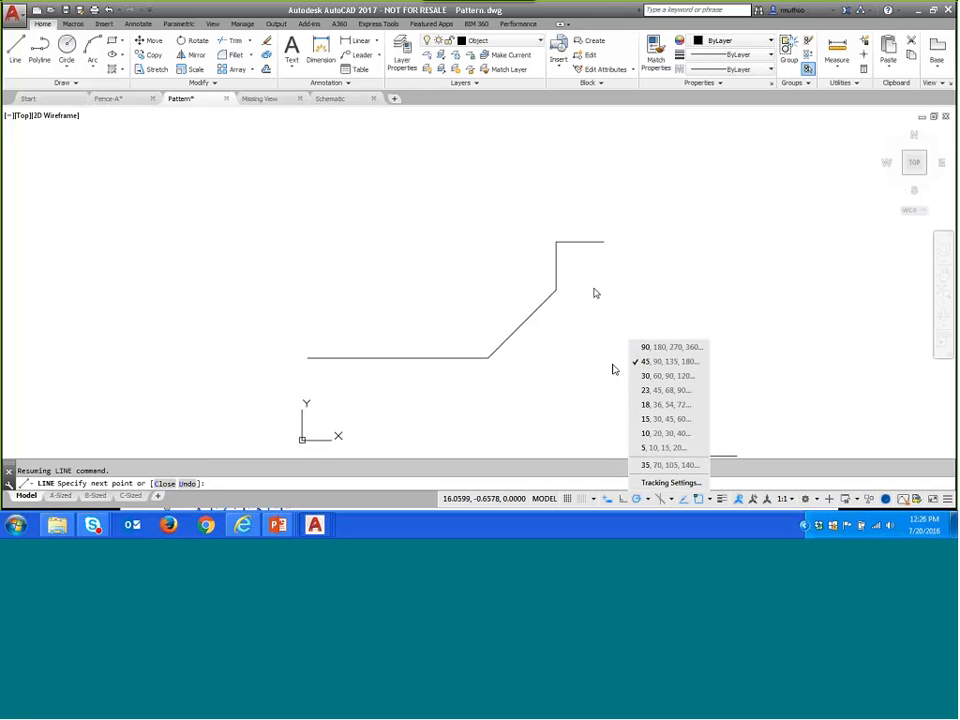
pyautogui.press('Escape')
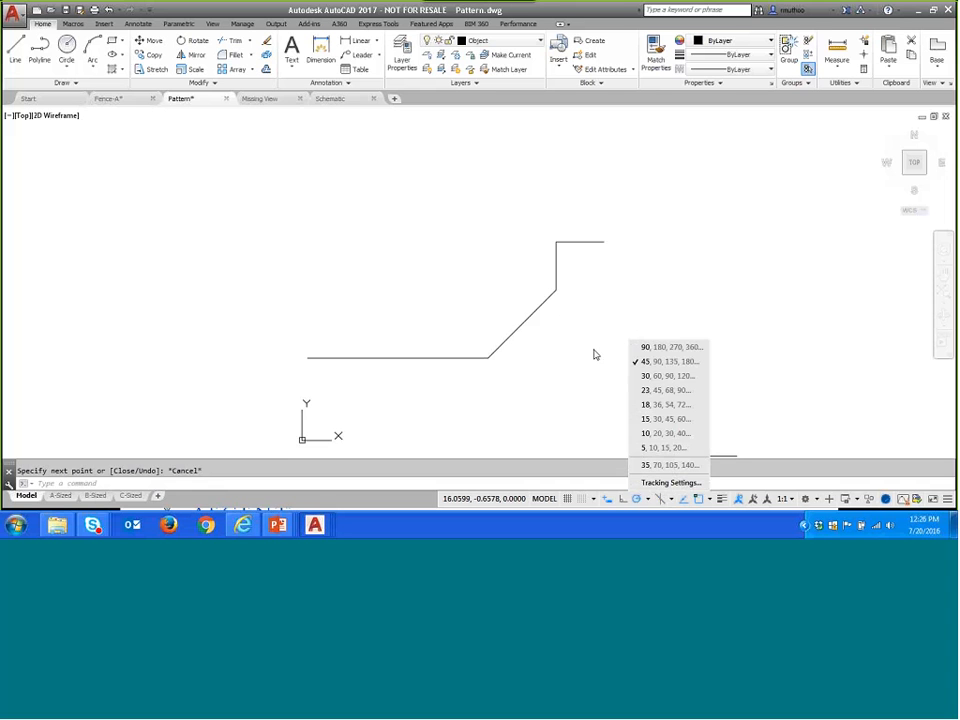
pyautogui.click(590, 351)
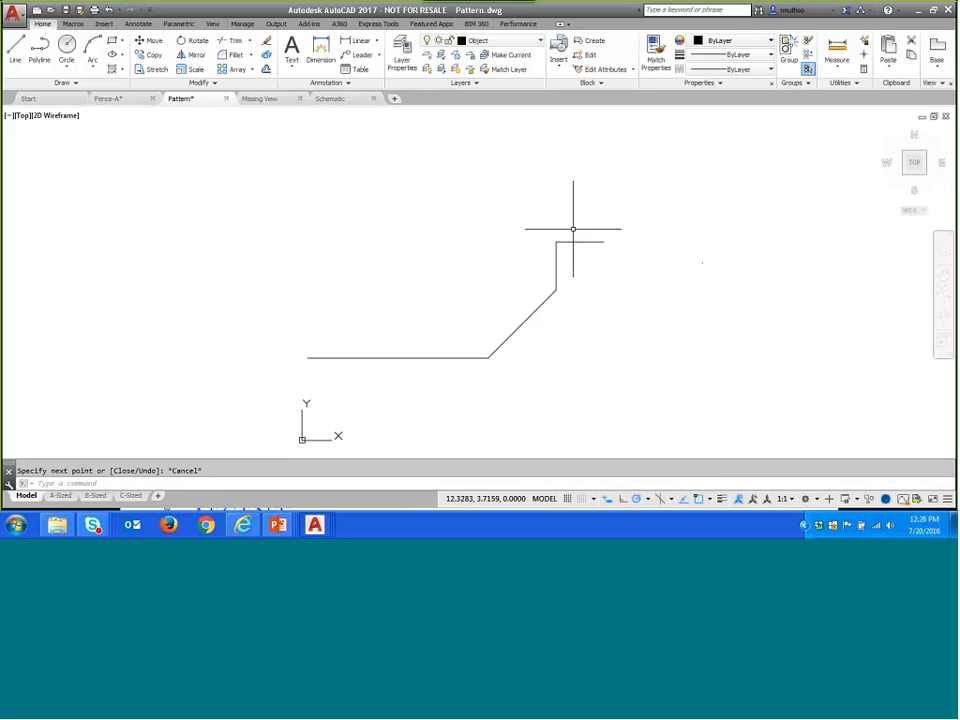
# - Draw a 4-unit line rising at 35° from the open right endpoint of the outline
pyautogui.click(15, 48)
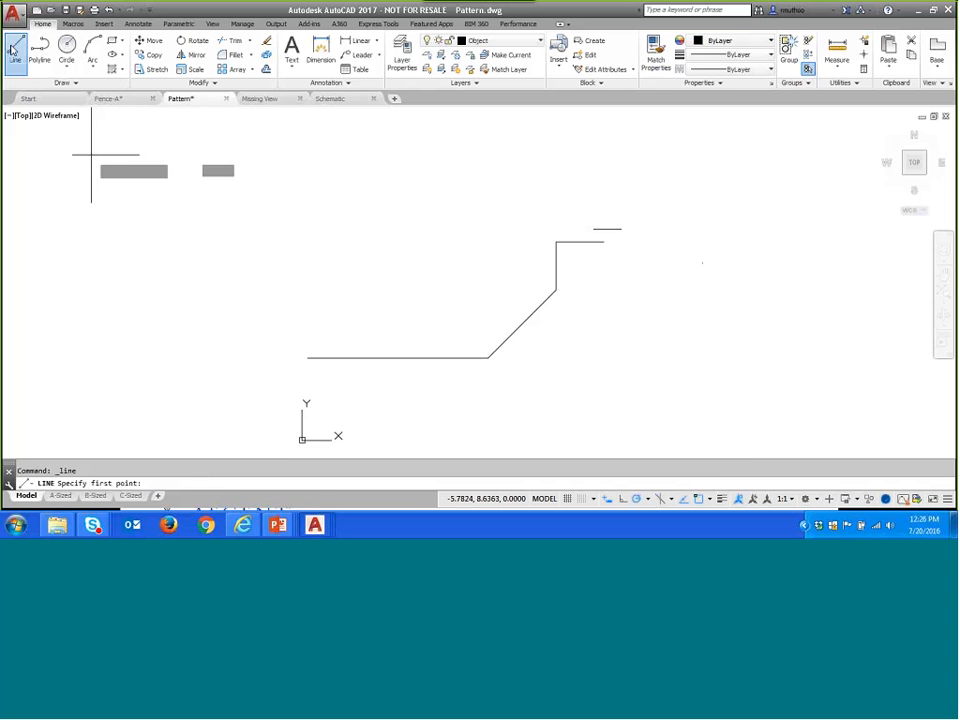
pyautogui.click(604, 241)
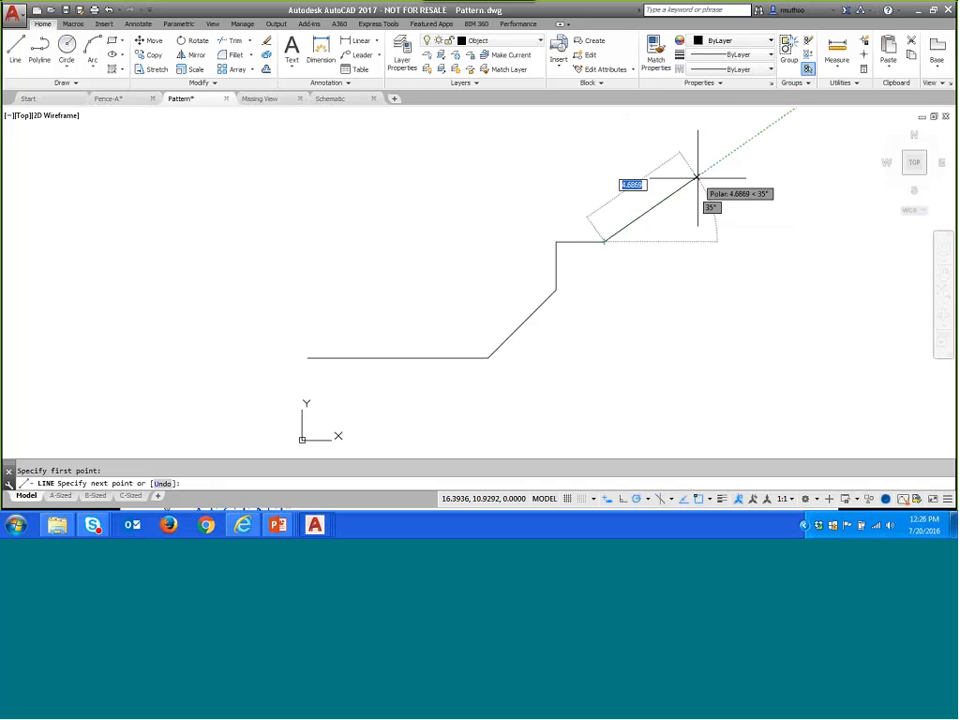
pyautogui.write('4')
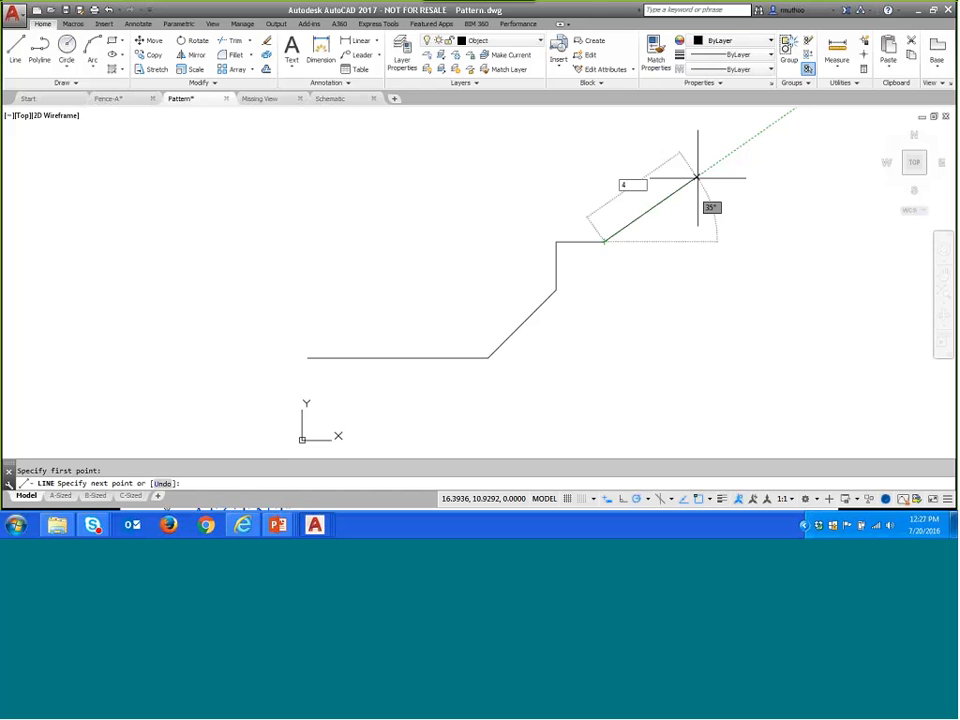
pyautogui.press('Return')
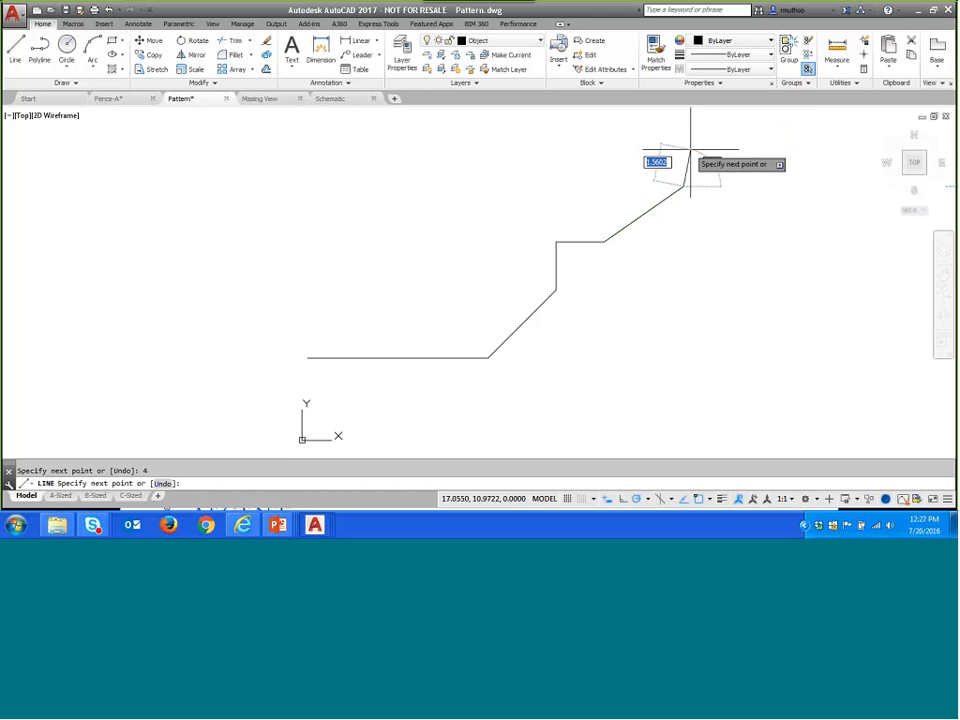
# - Continue the outline with a 2-unit segment straight up and a 2-unit segment to the left, and end the line command
pyautogui.write('4')
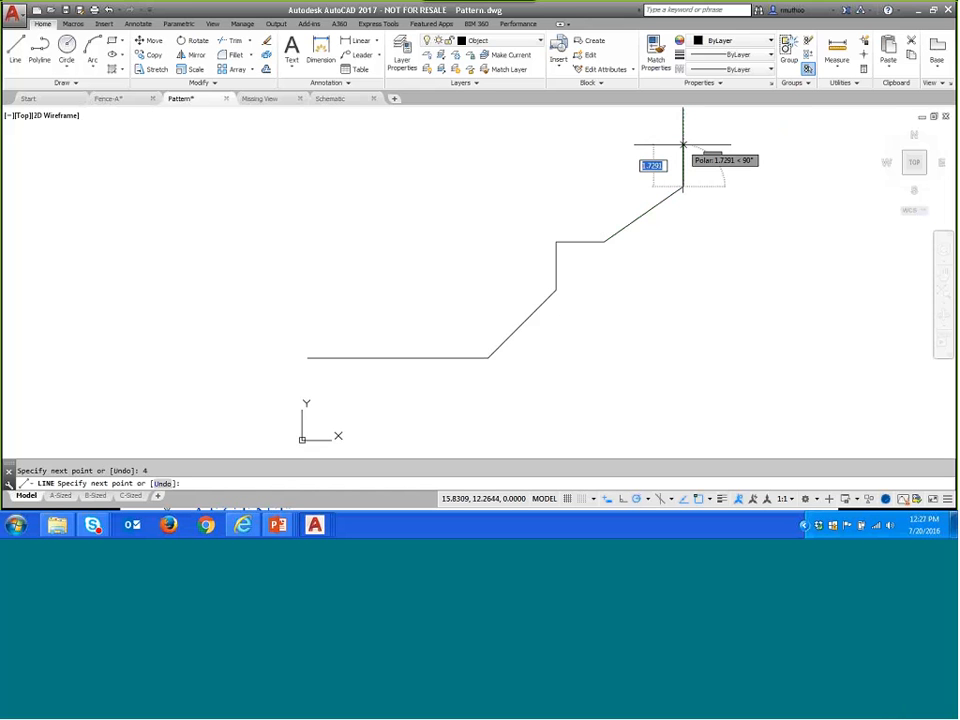
pyautogui.write('2')
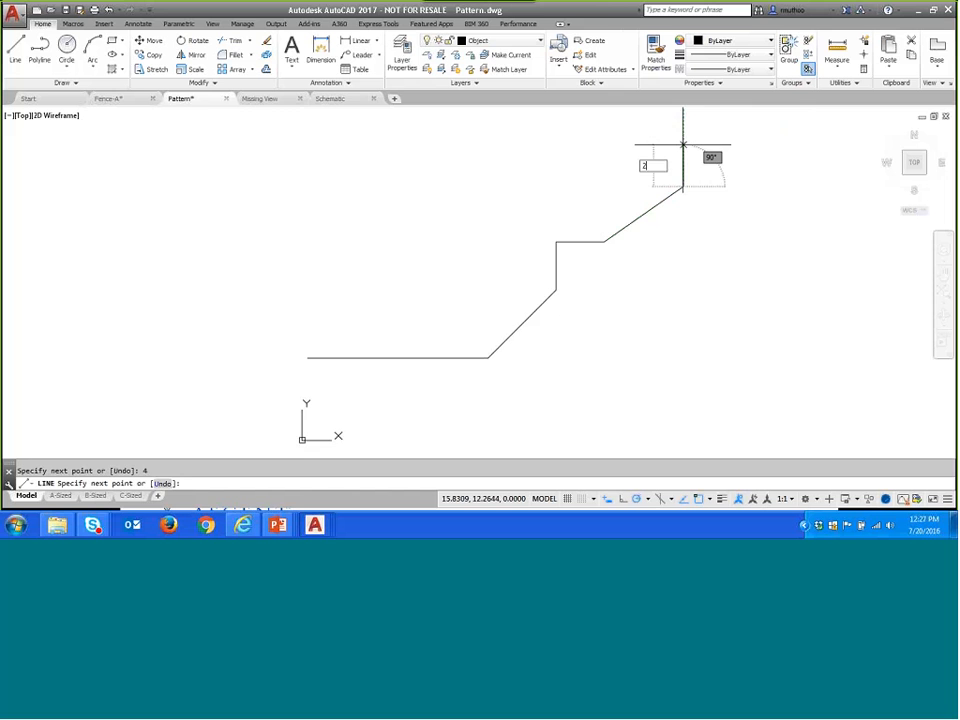
pyautogui.press('Return')
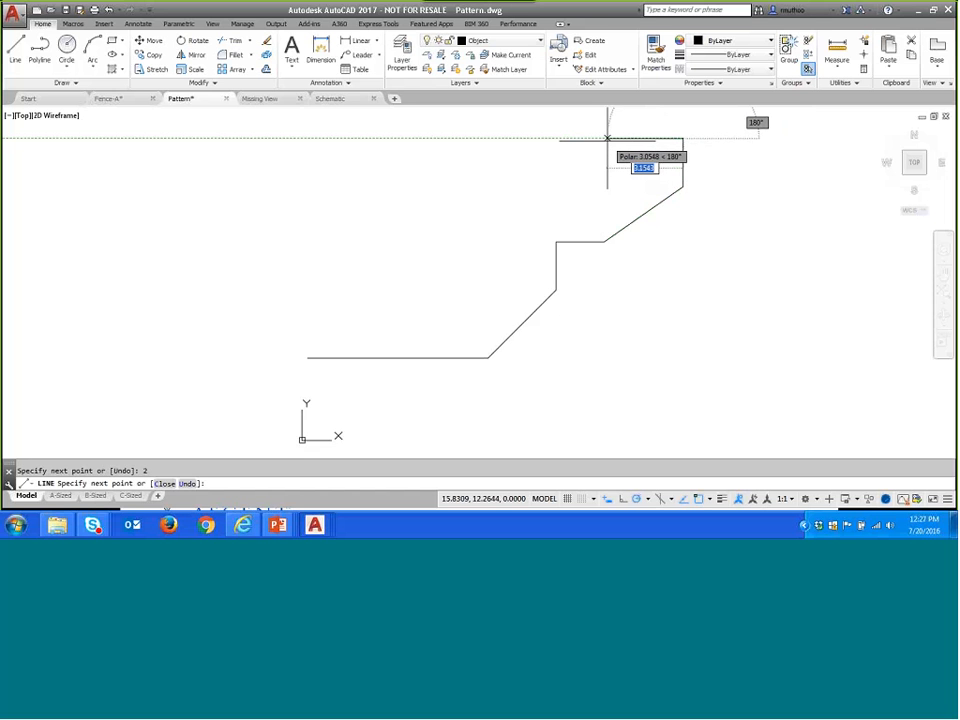
pyautogui.write('2')
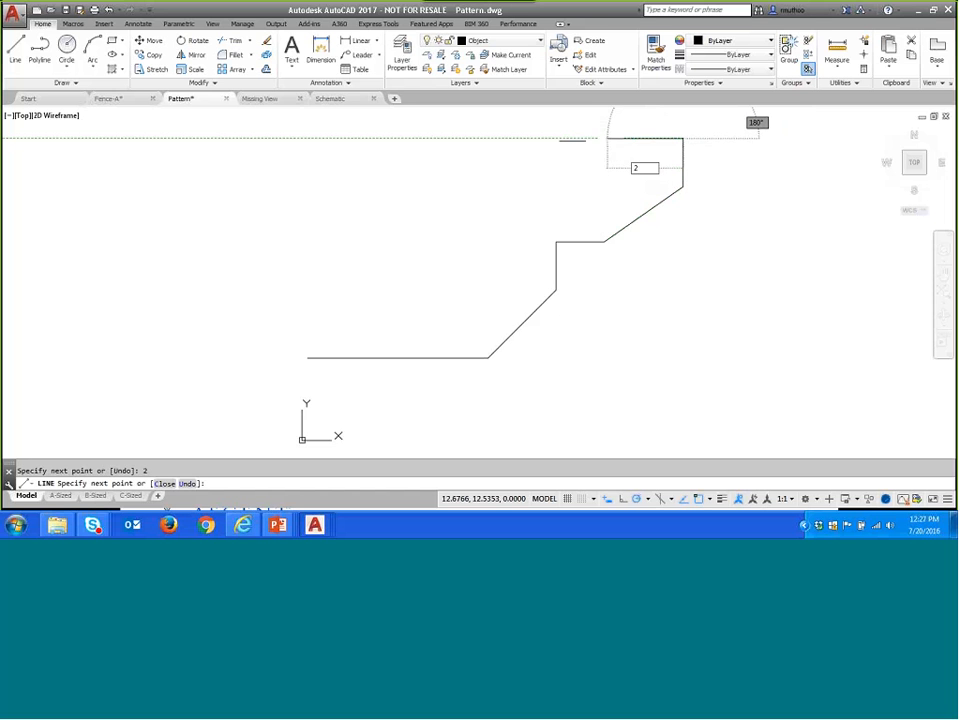
pyautogui.press('Return')
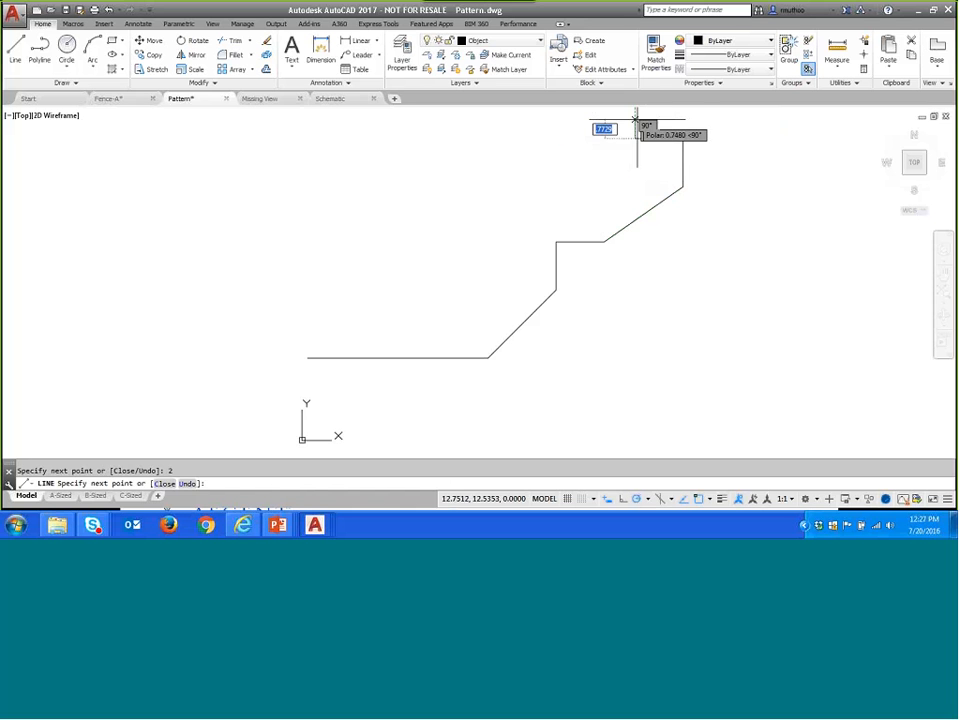
pyautogui.scroll(2, 653, 118)
pyautogui.moveTo(653, 118); pyautogui.dragTo(612, 217, button='middle')
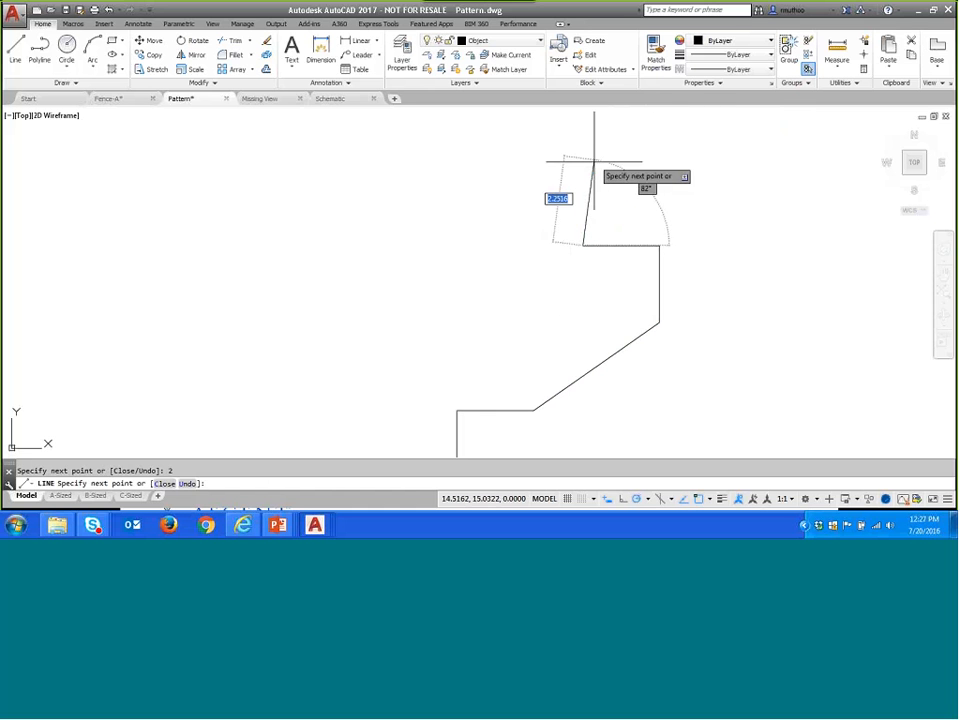
pyautogui.press('Escape')
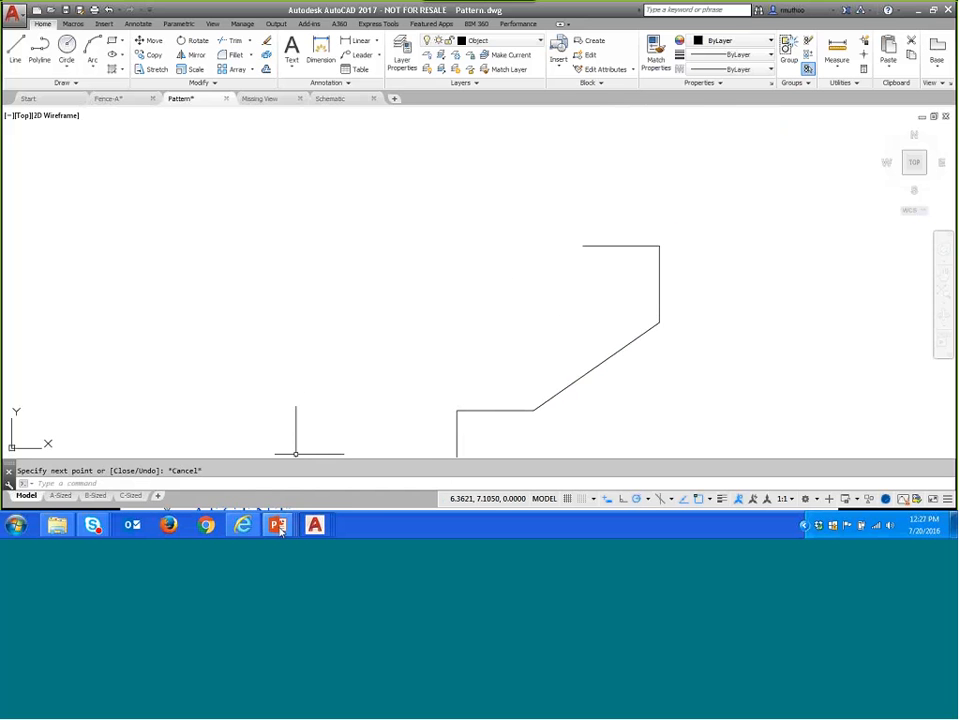
# - Switch to the PowerPoint slide show and advance to the Object Snap Tracking slide
pyautogui.moveTo(280, 531)
pyautogui.click(250, 474)
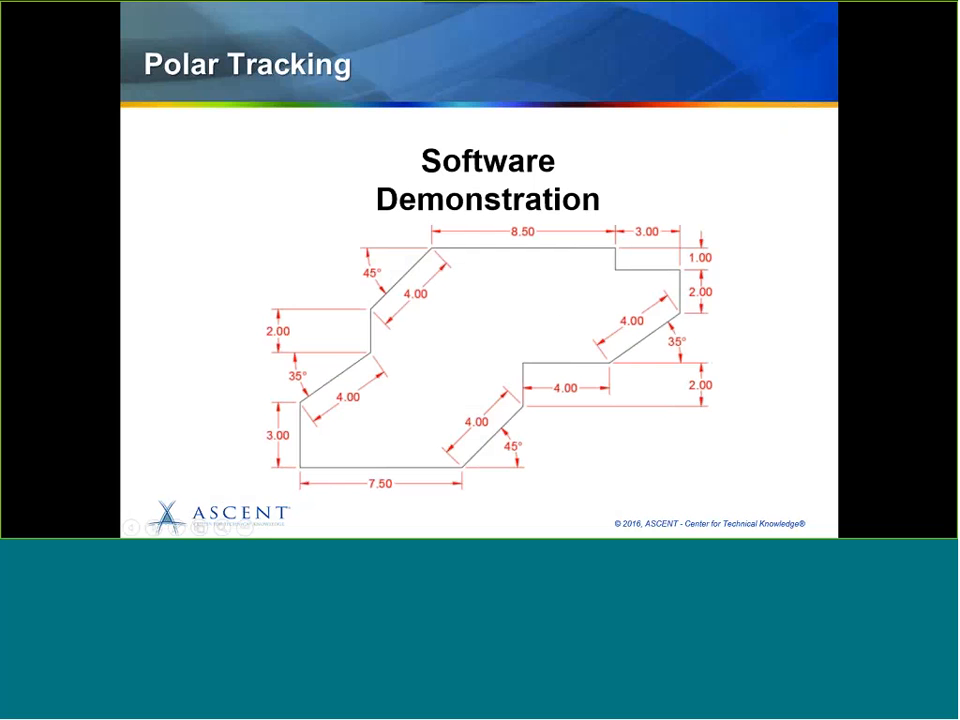
pyautogui.click(870, 335)
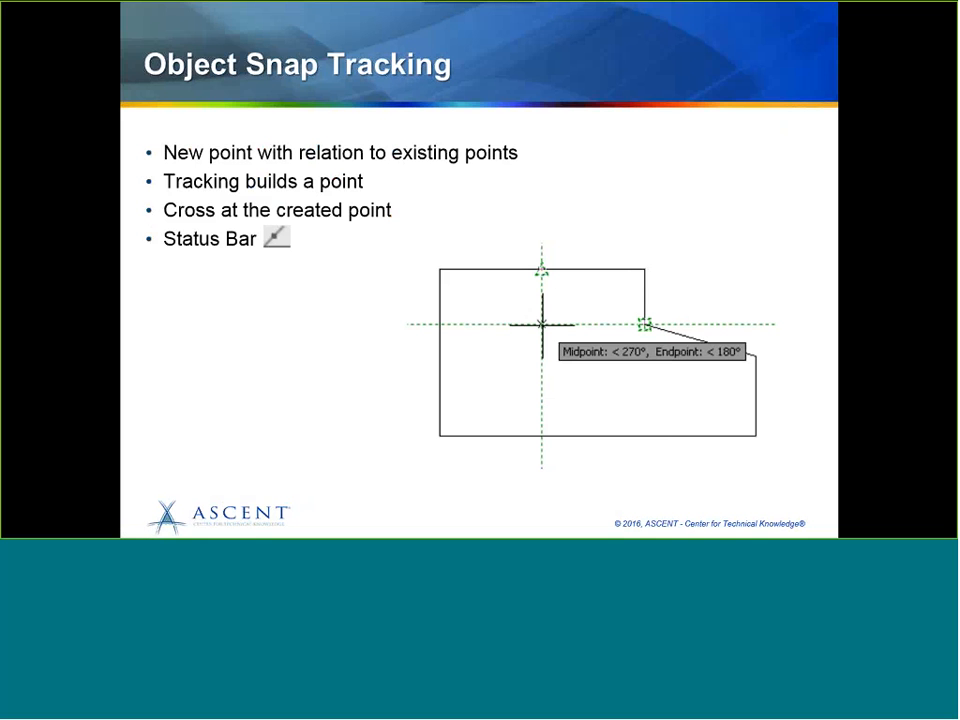
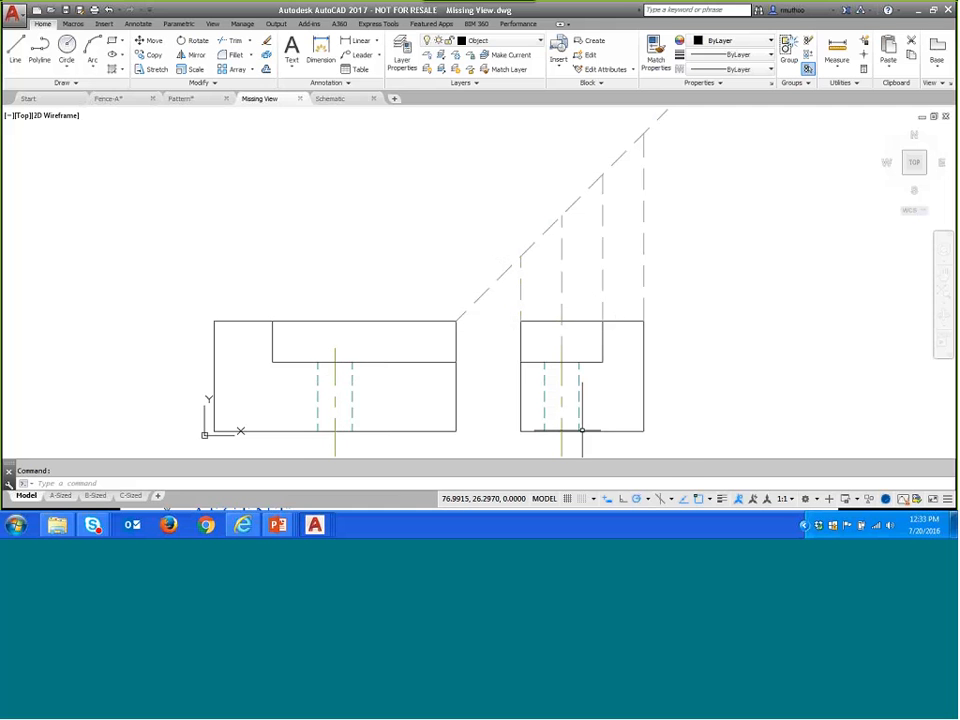
# - Review the running object snaps and draw the missing top view's 112 by 57 rectangle, aligned with the front view and the side view's projection lines
pyautogui.click(709, 500)
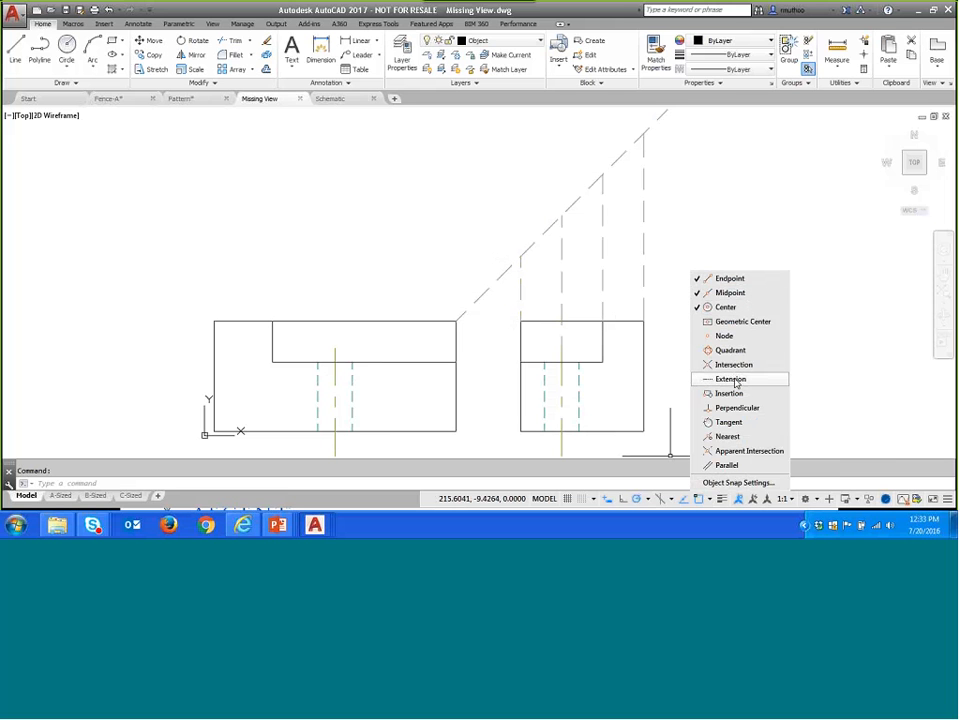
pyautogui.click(850, 360)
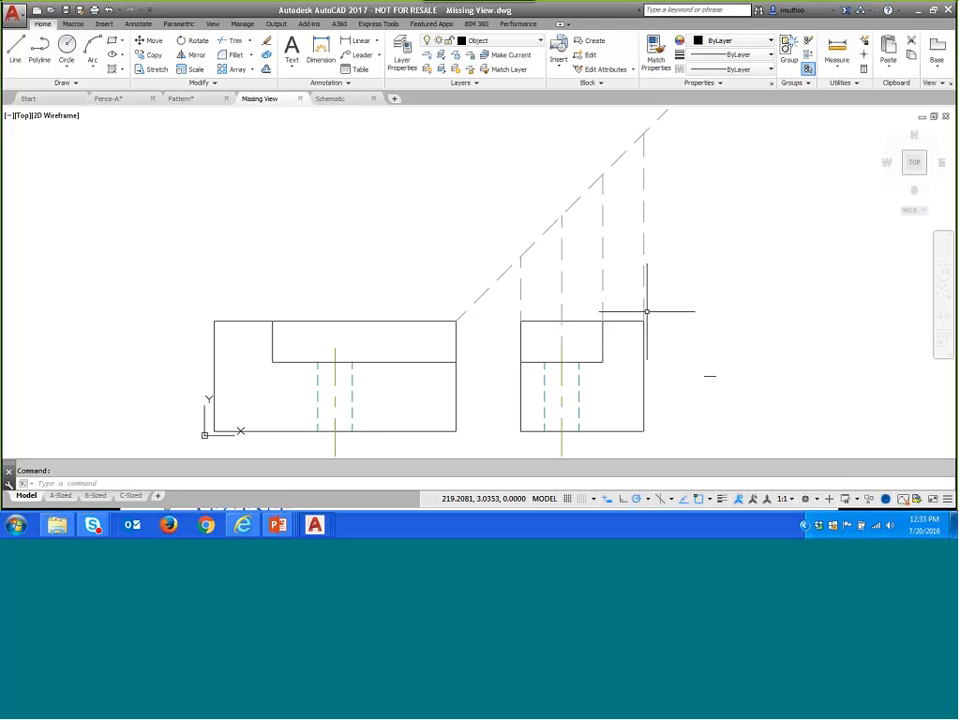
pyautogui.click(16, 52)
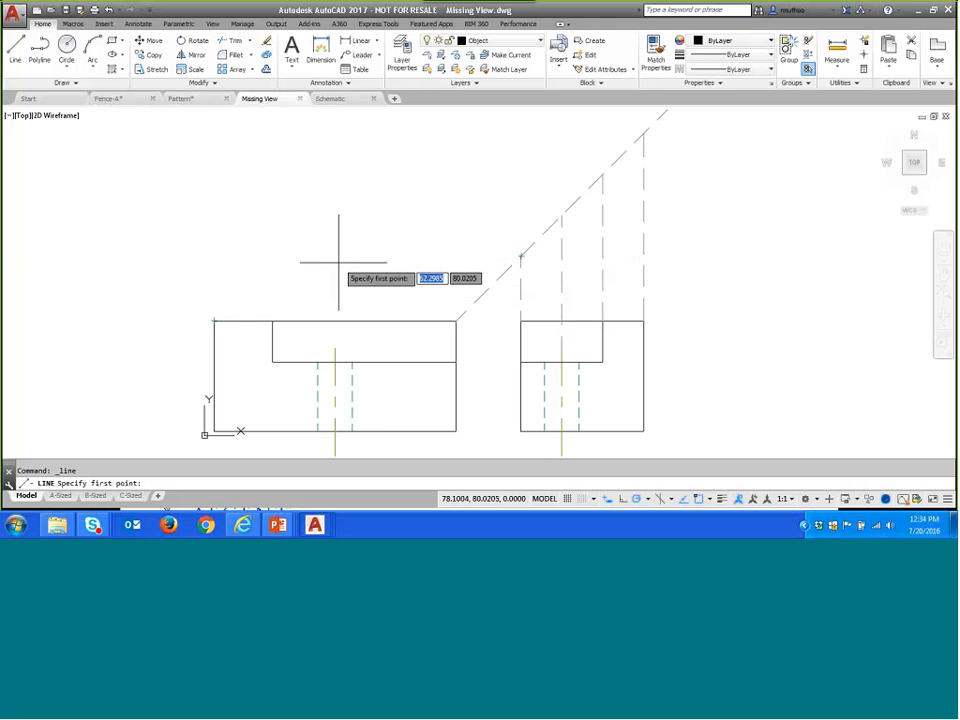
pyautogui.click(213, 256)
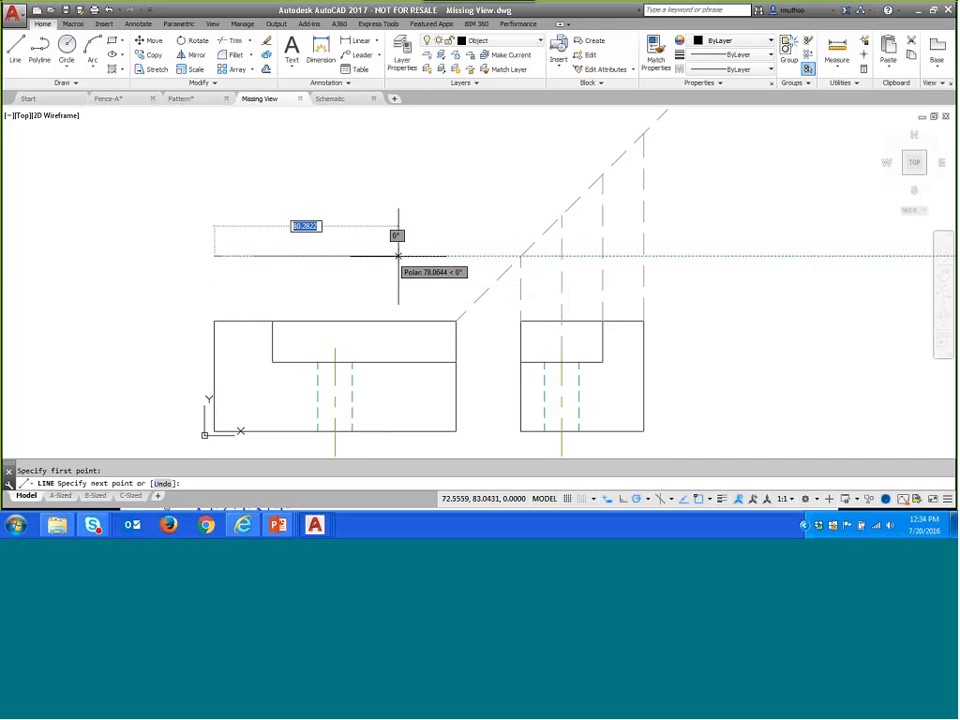
pyautogui.click(456, 256)
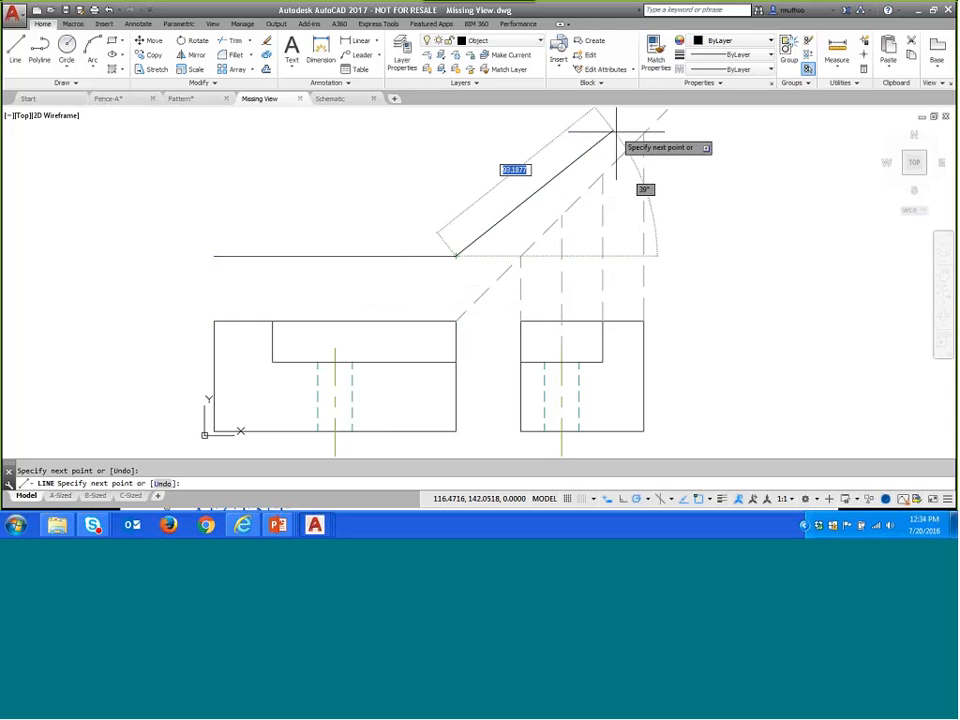
pyautogui.click(456, 132)
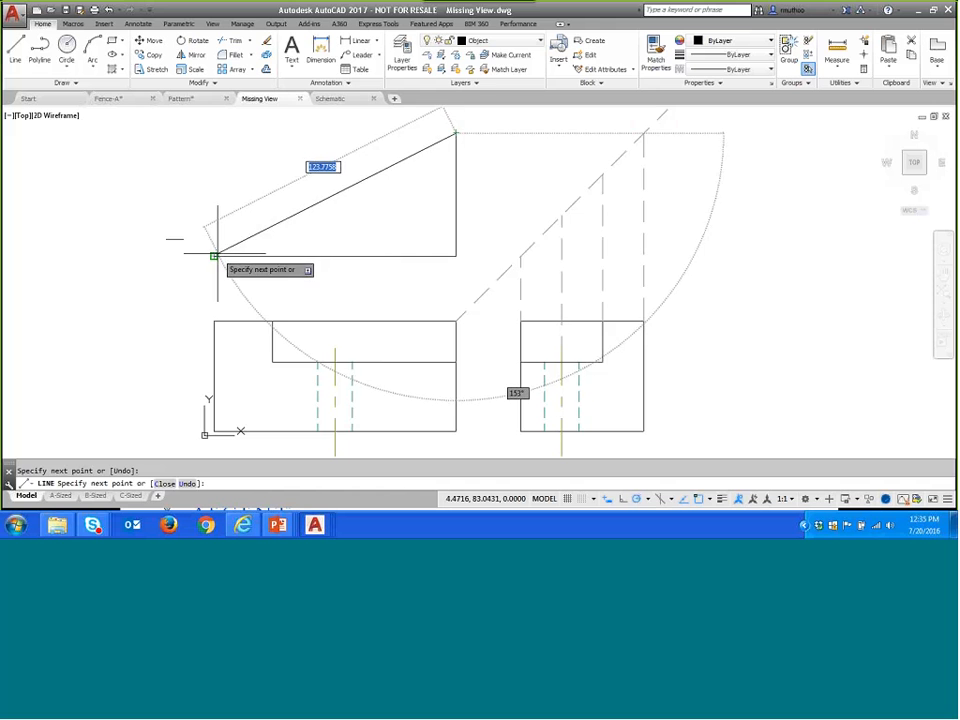
pyautogui.click(213, 132)
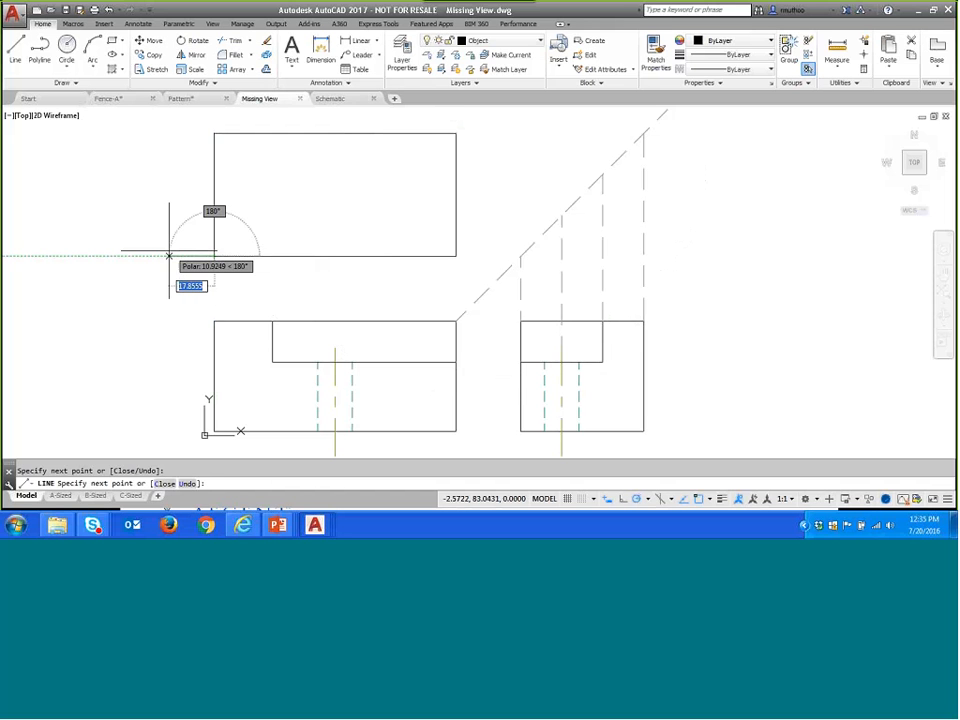
pyautogui.press('Return')
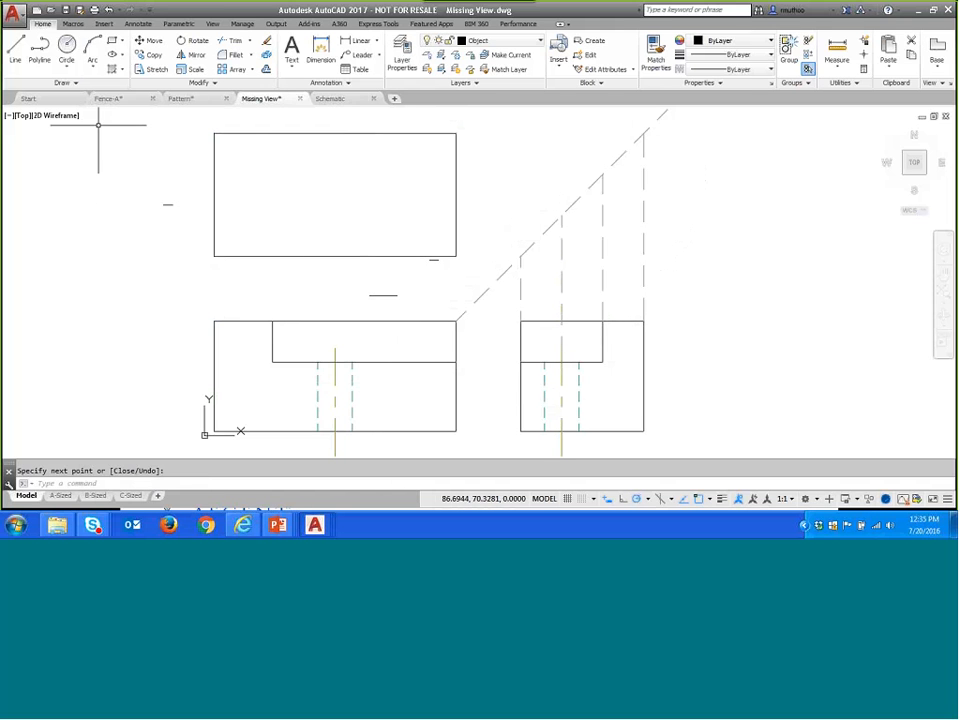
# - Draw a circle of radius 8 in the top view, centred where the front view's hole centreline meets the side view's projected centreline
pyautogui.click(66, 45)
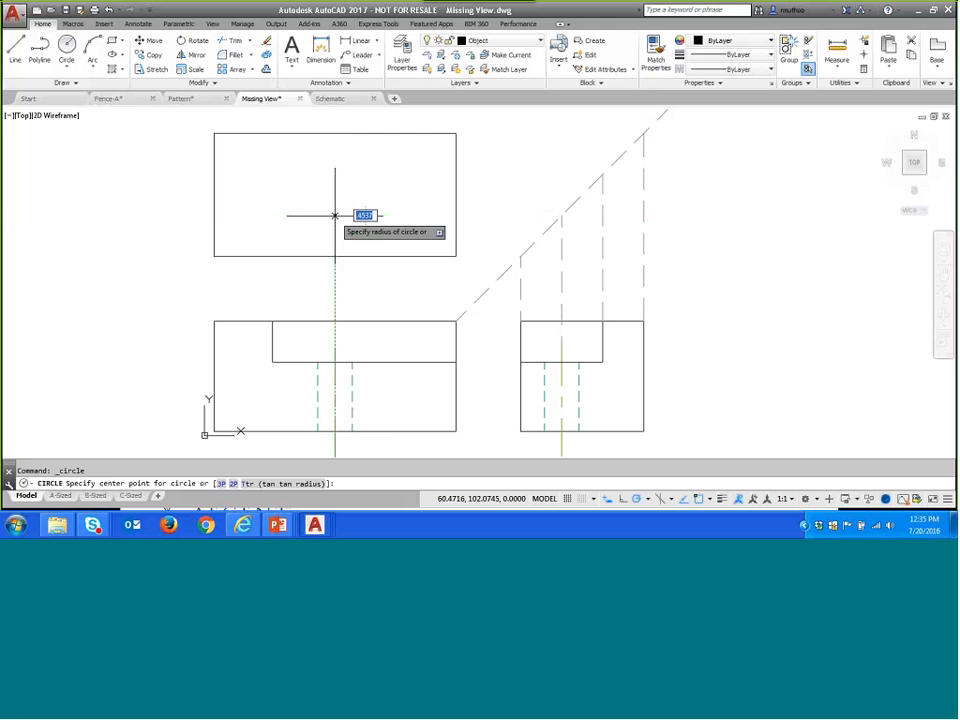
pyautogui.click(335, 214)
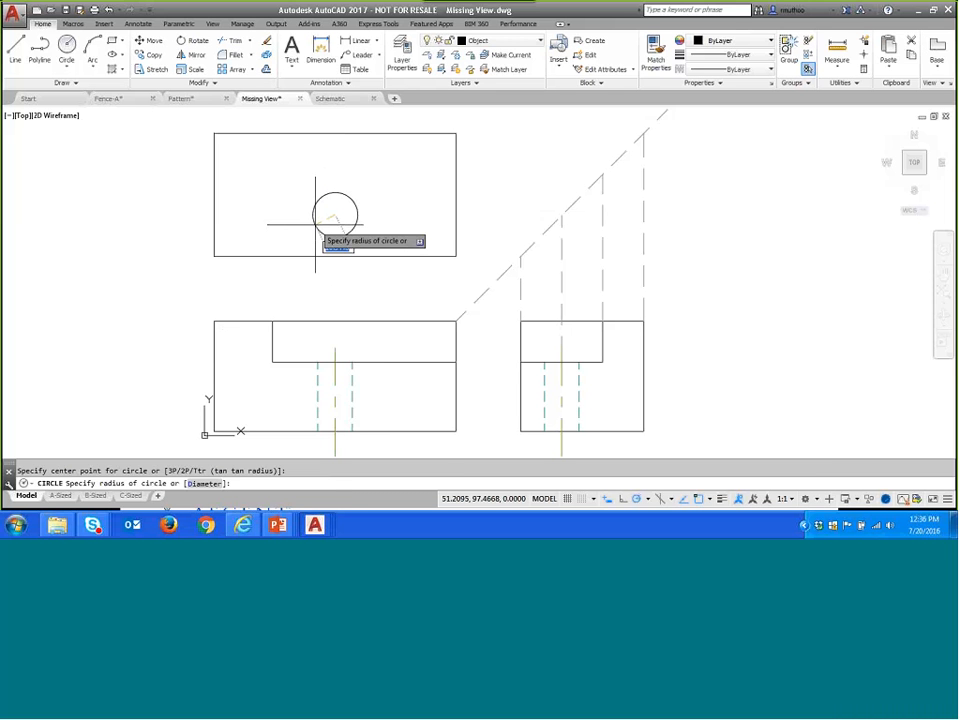
pyautogui.press('Return')
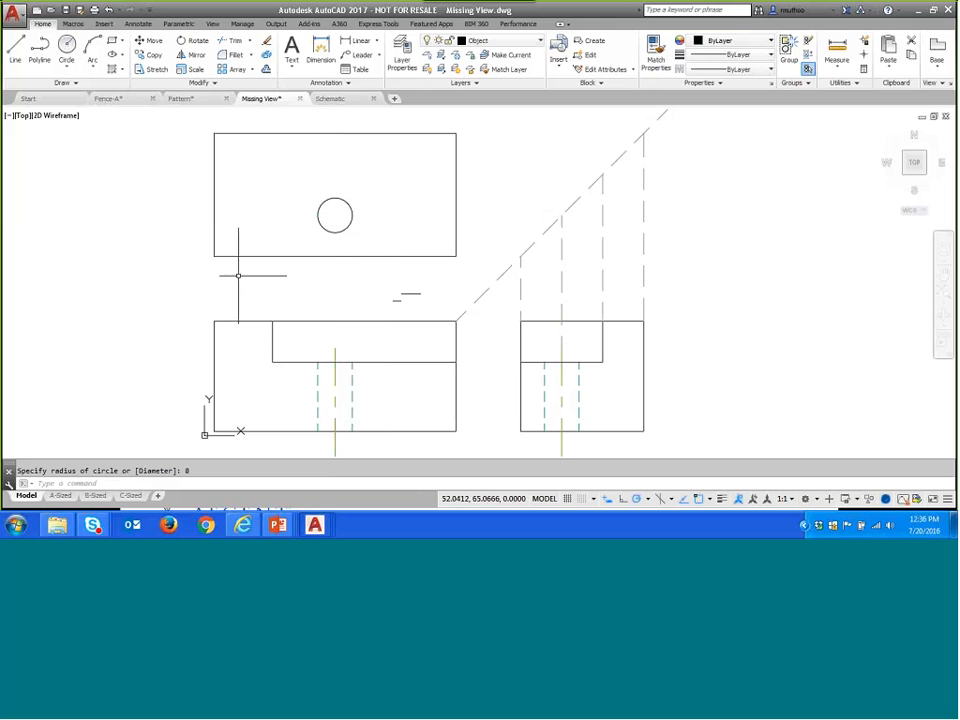
# - Draw the step edges in the top view: 38 units up from the lower edge, above the front view's notch, and 85 units to the right edge
pyautogui.click(17, 47)
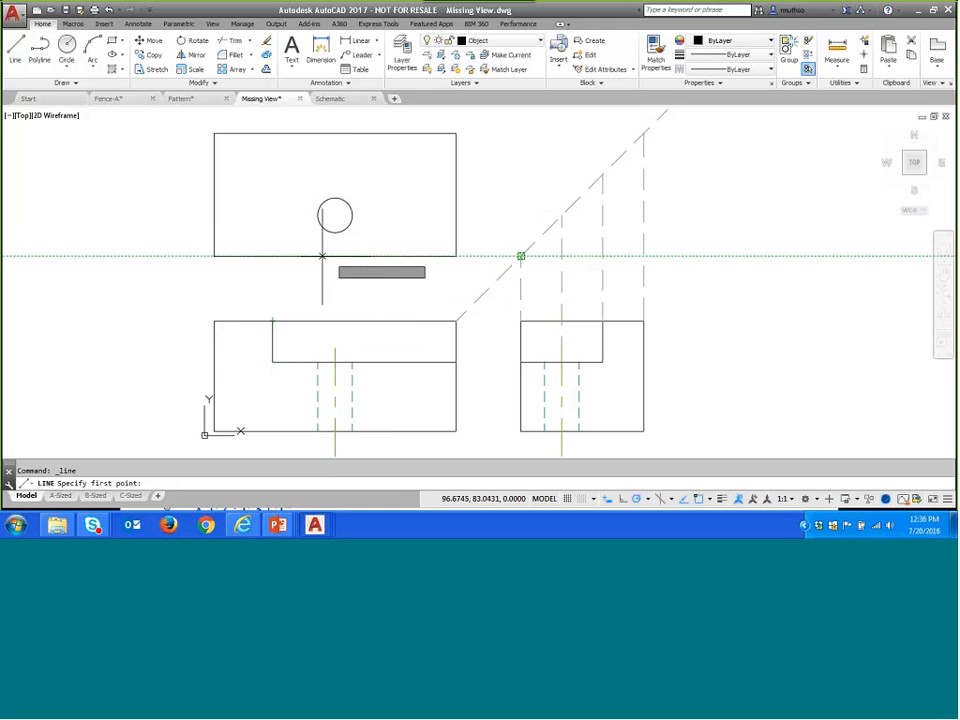
pyautogui.click(272, 256)
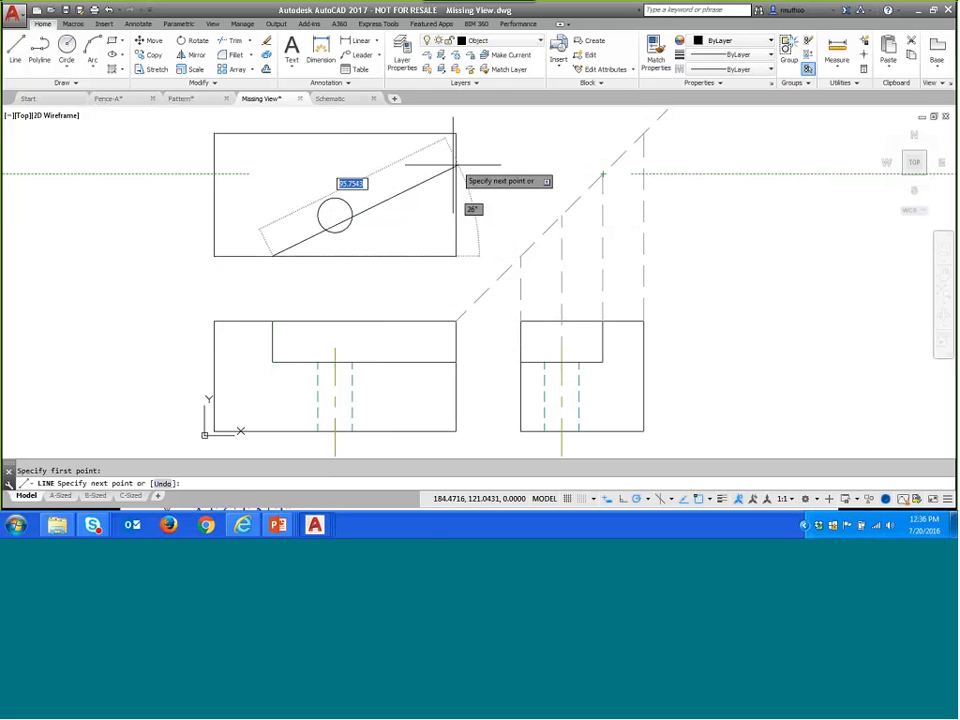
pyautogui.click(272, 174)
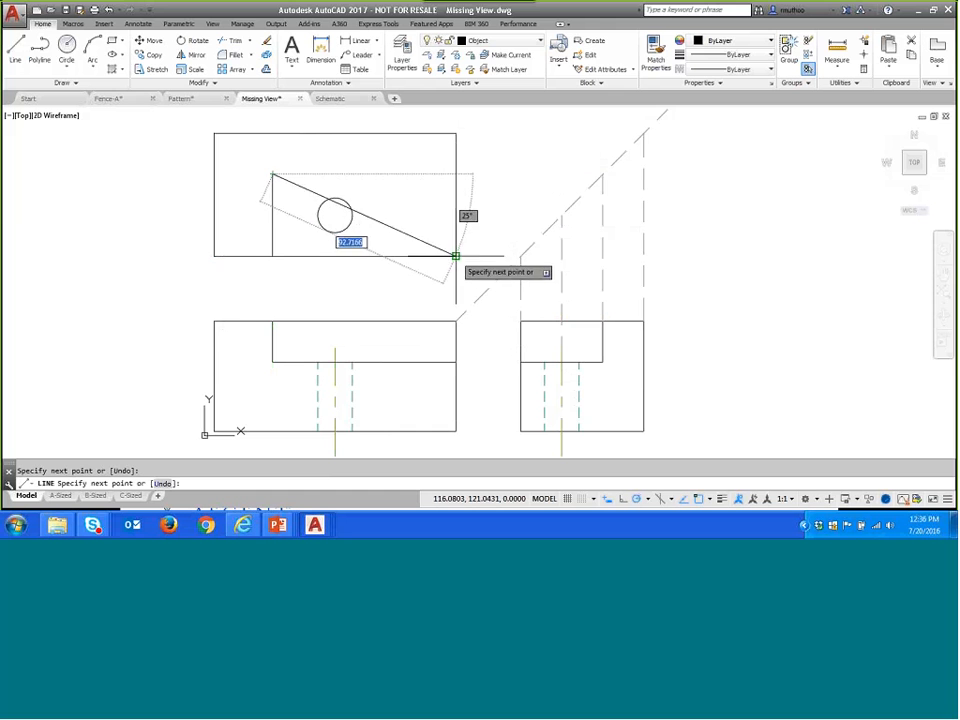
pyautogui.click(456, 174)
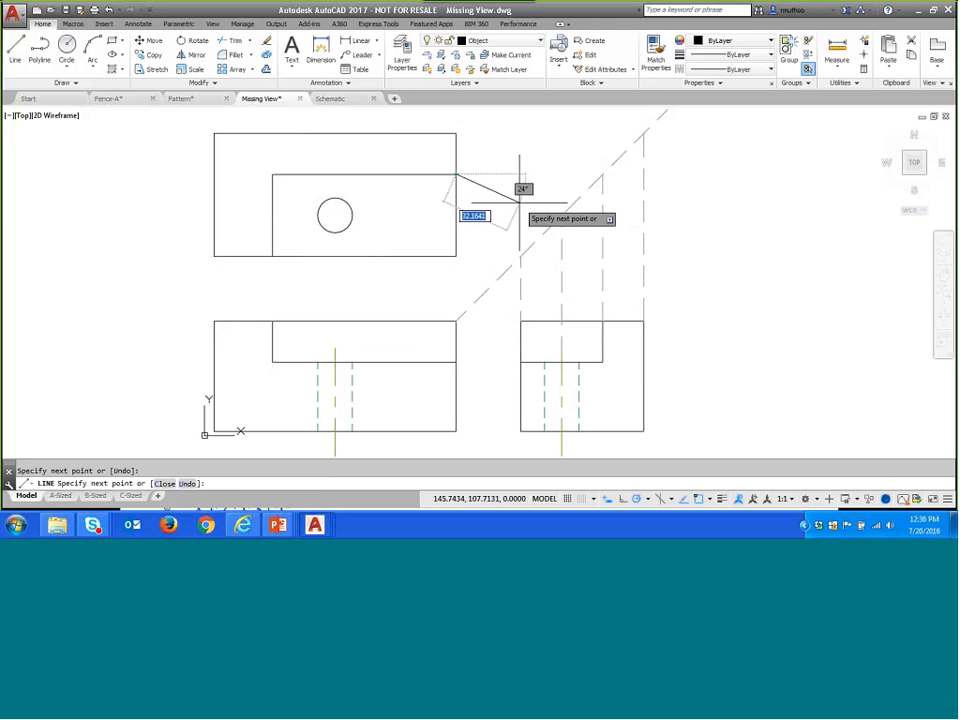
pyautogui.press('Return')
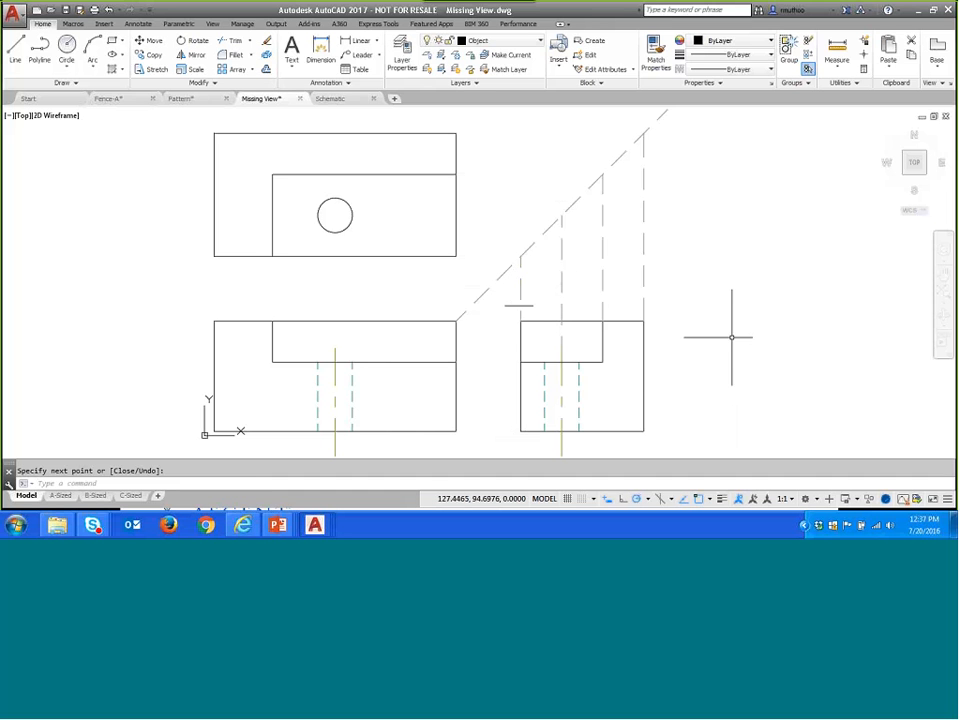
# - Switch to the PowerPoint slide show and advance to the Drawing with Snap and Grid slide
pyautogui.hotkey('alt', 'Tab')
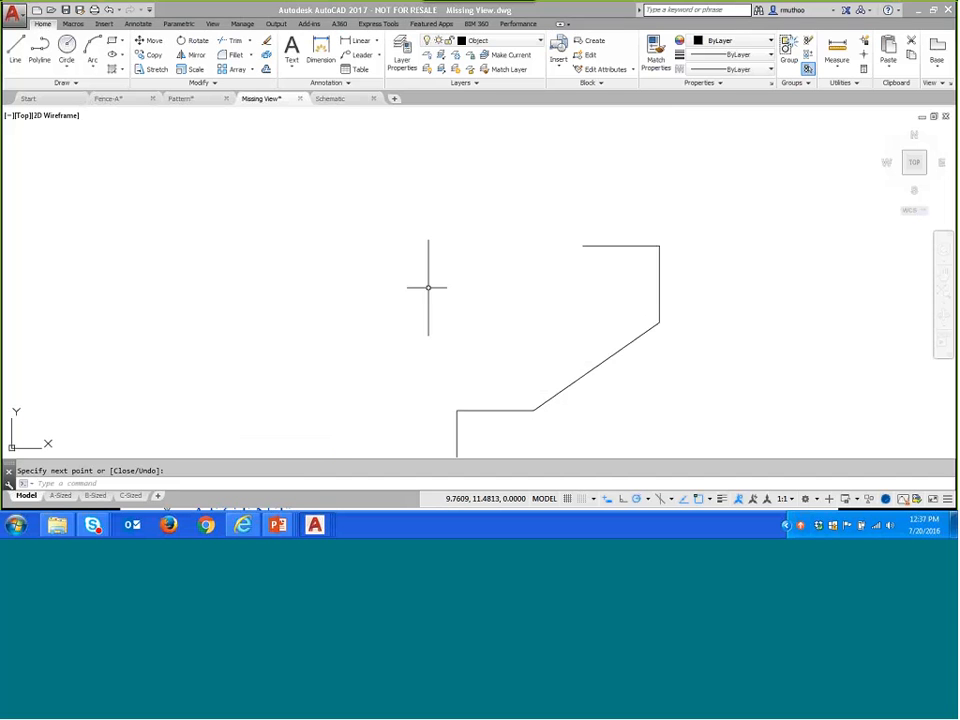
pyautogui.press('alt')
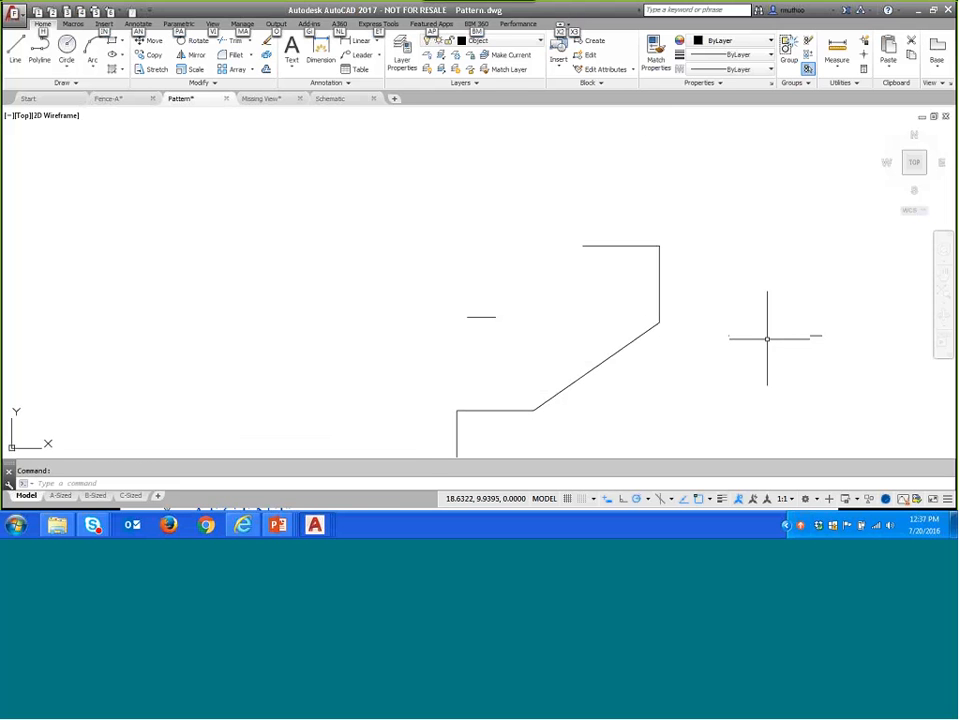
pyautogui.click(277, 524)
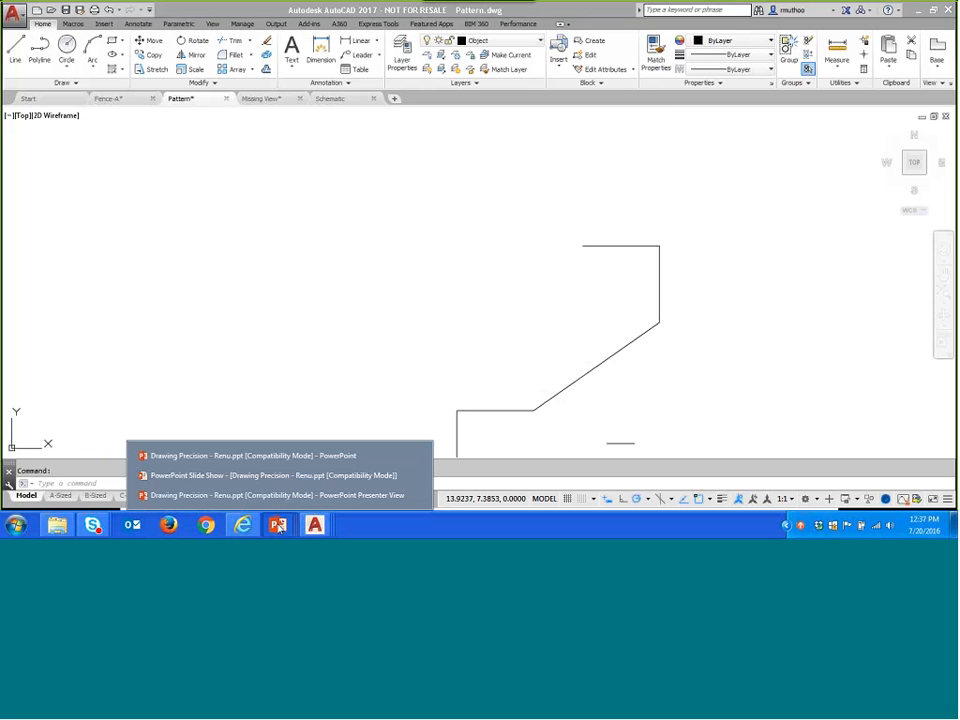
pyautogui.click(264, 475)
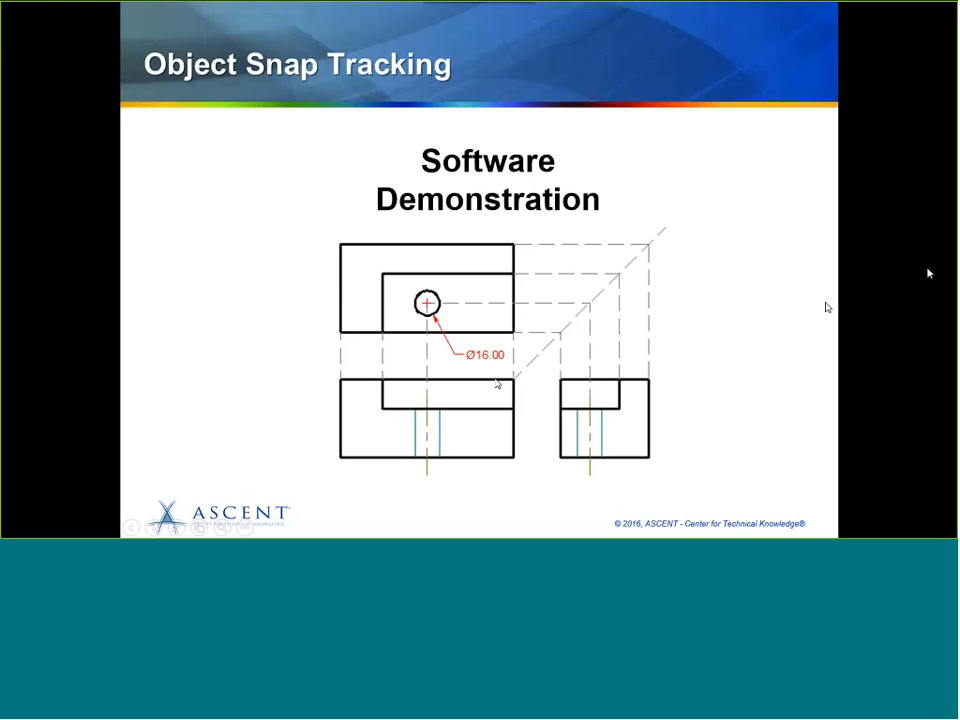
pyautogui.click(886, 289)
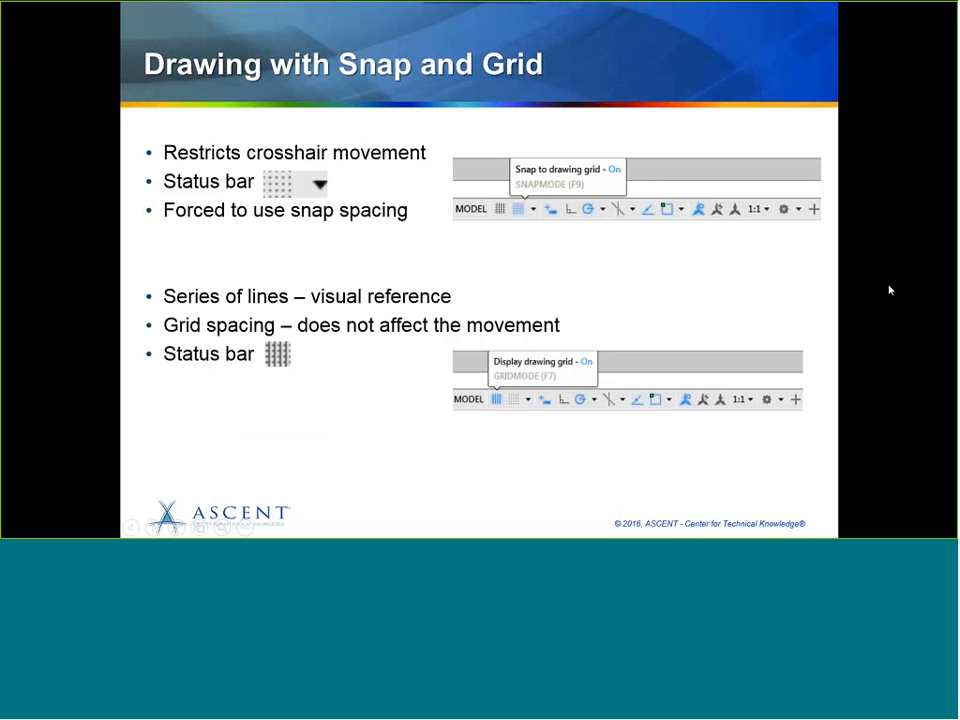
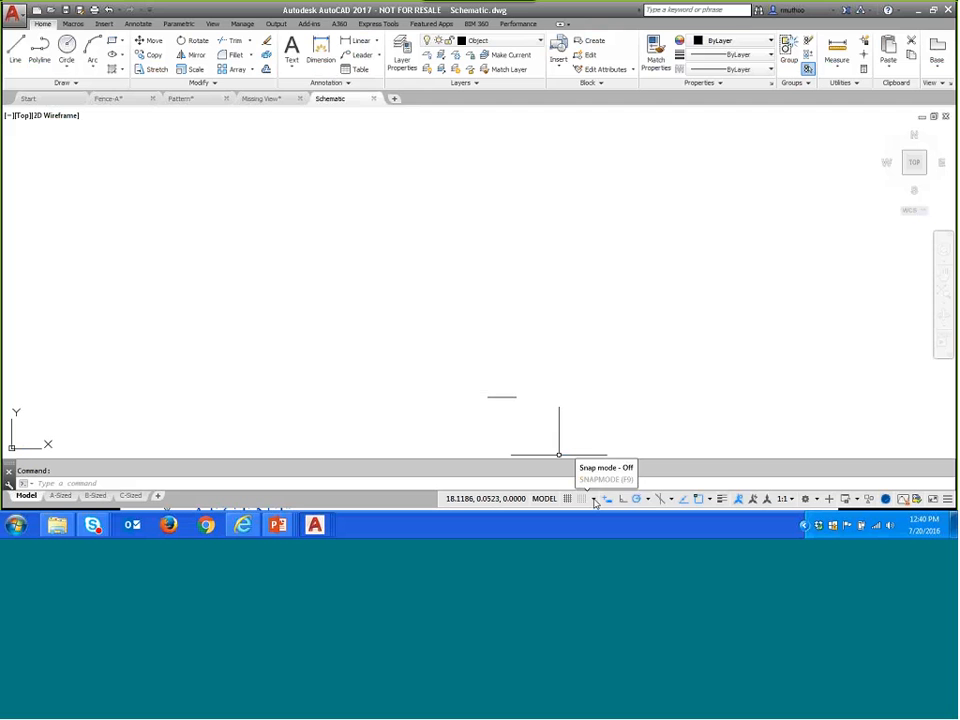
# - Open the snap settings and set the snap spacing to 1 in both X and Y
pyautogui.click(593, 500)
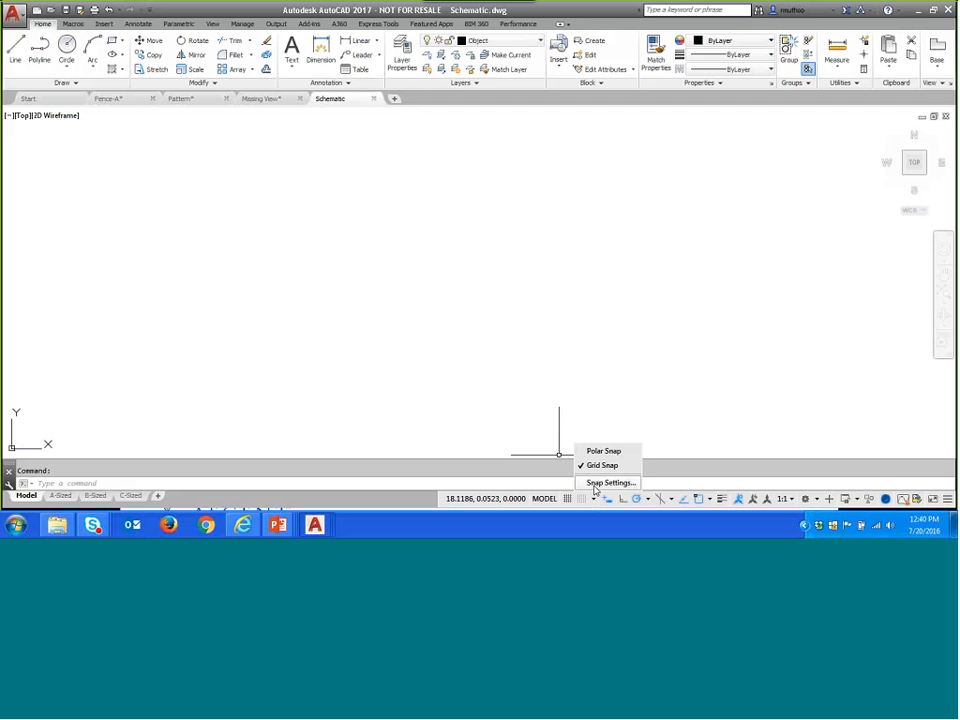
pyautogui.click(600, 483)
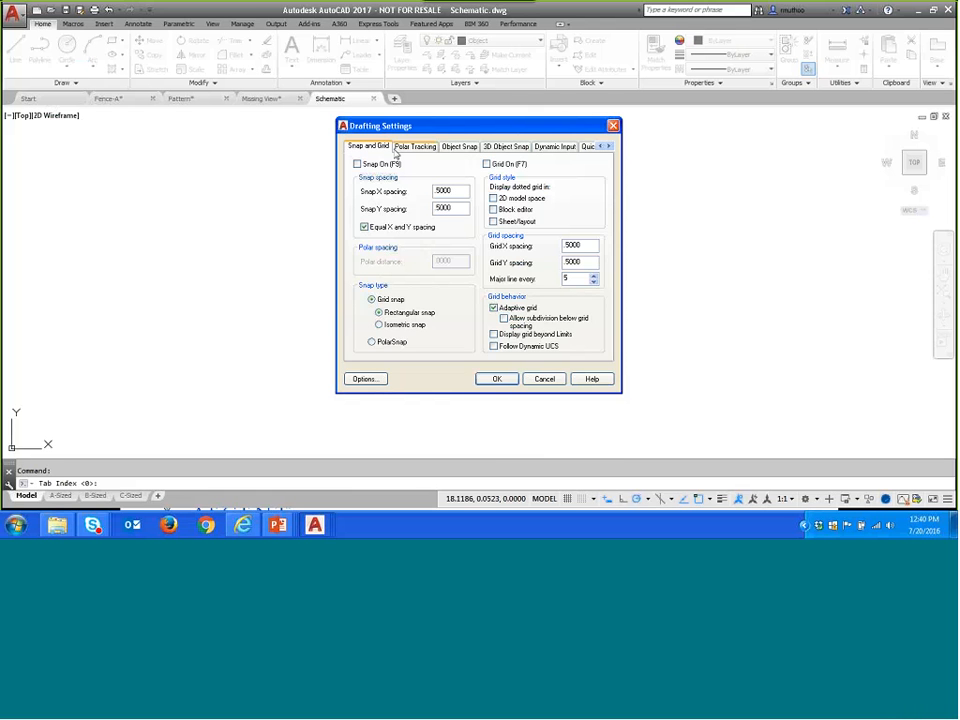
pyautogui.doubleClick(450, 191)
pyautogui.write('1')
pyautogui.click(452, 207)
# - Set the grid spacing to 1 in both X and Y, and turn on snap mode and the grid display
pyautogui.doubleClick(589, 247)
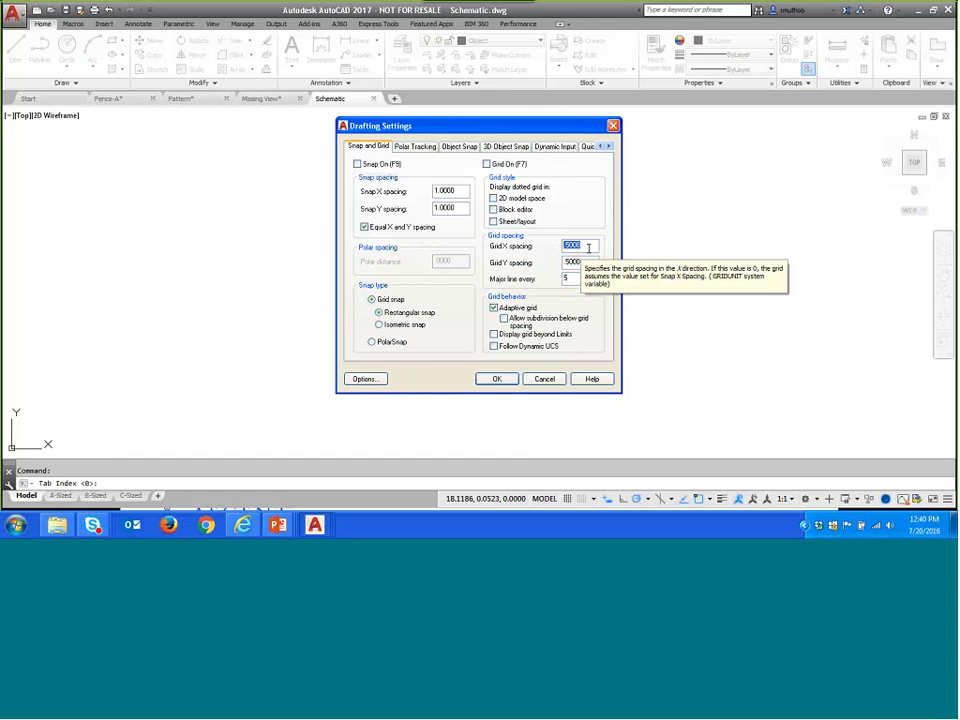
pyautogui.write('1')
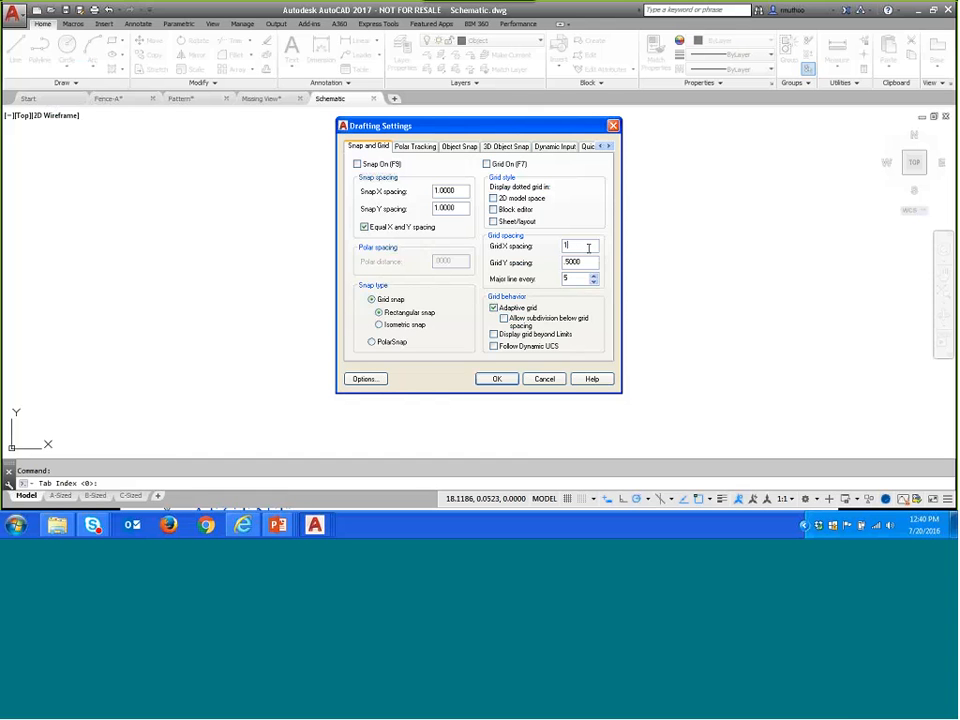
pyautogui.click(590, 262)
pyautogui.click(497, 381)
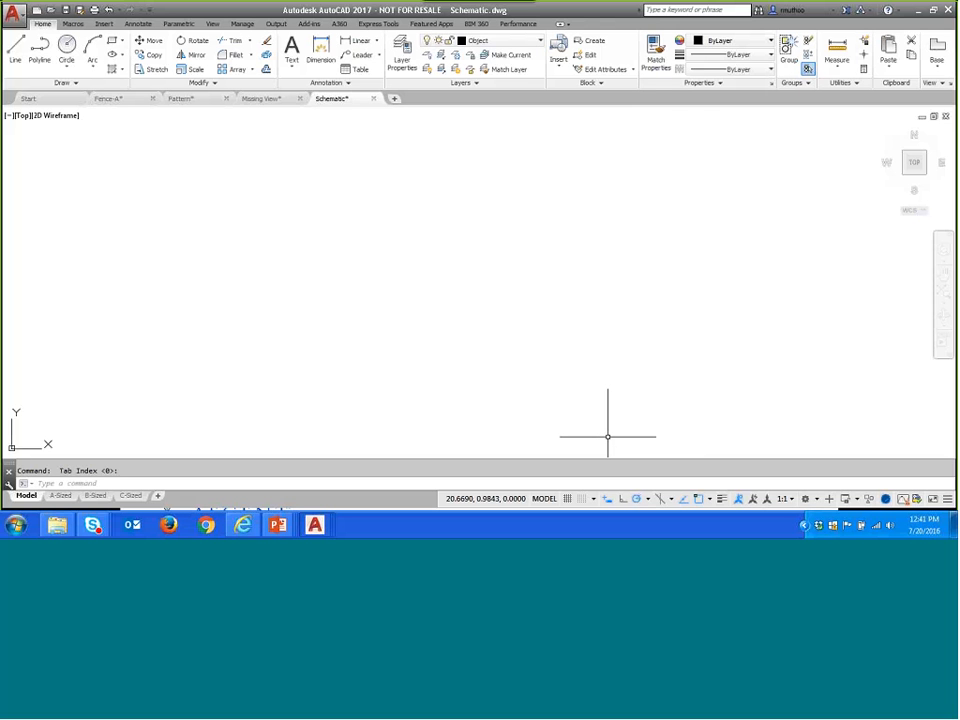
pyautogui.click(582, 499)
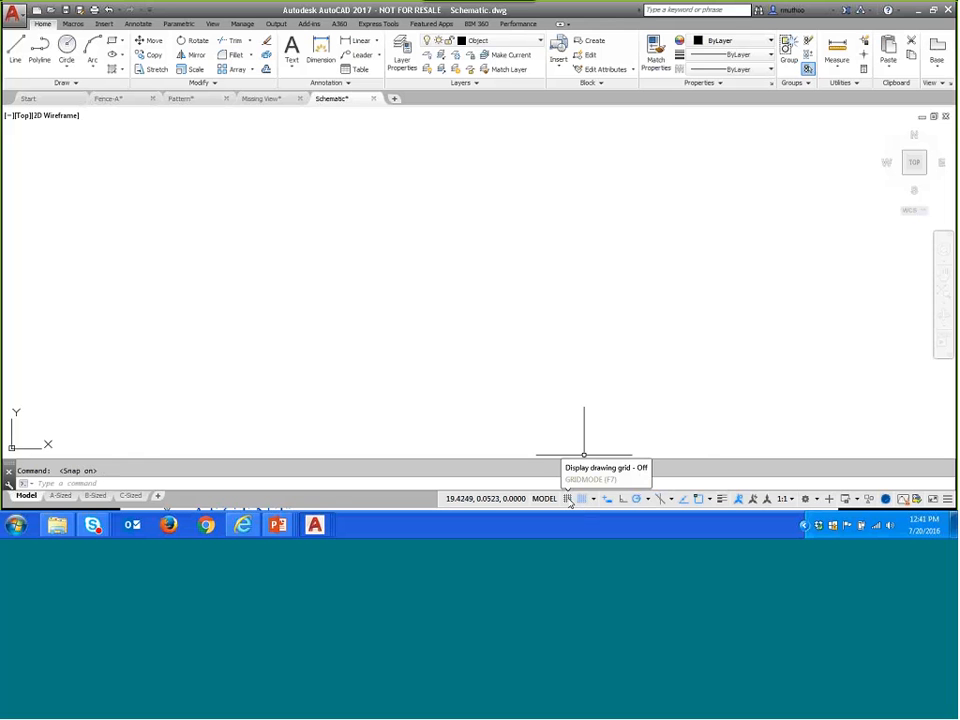
pyautogui.click(568, 499)
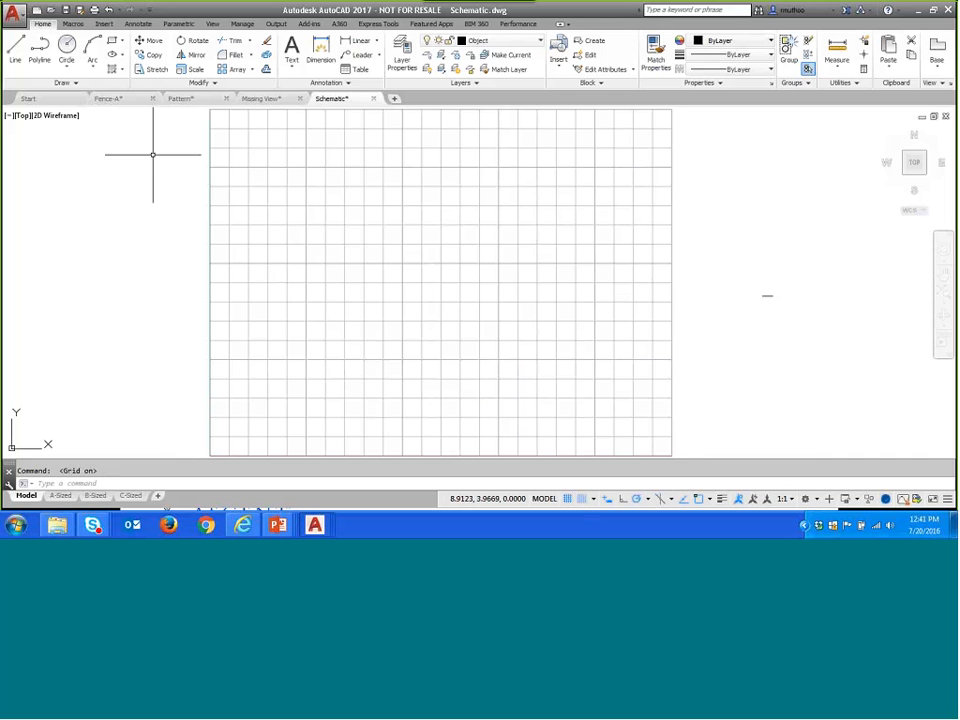
# - Draw a row of three 2 by 2 squares with 1-unit gaps, the first starting at grid point 3,7
pyautogui.click(113, 41)
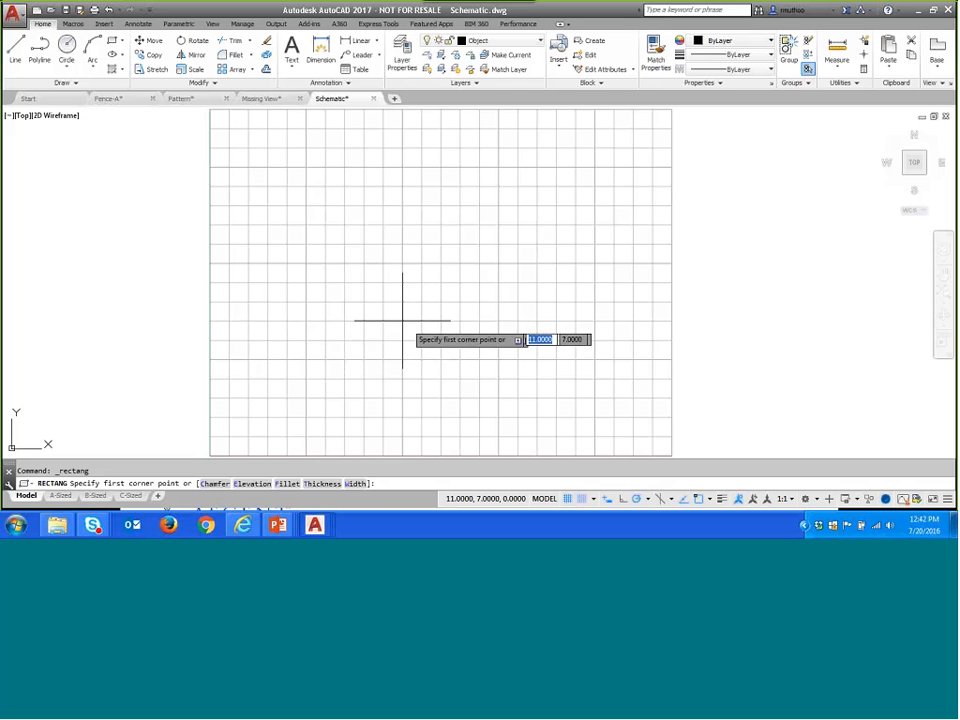
pyautogui.click(267, 321)
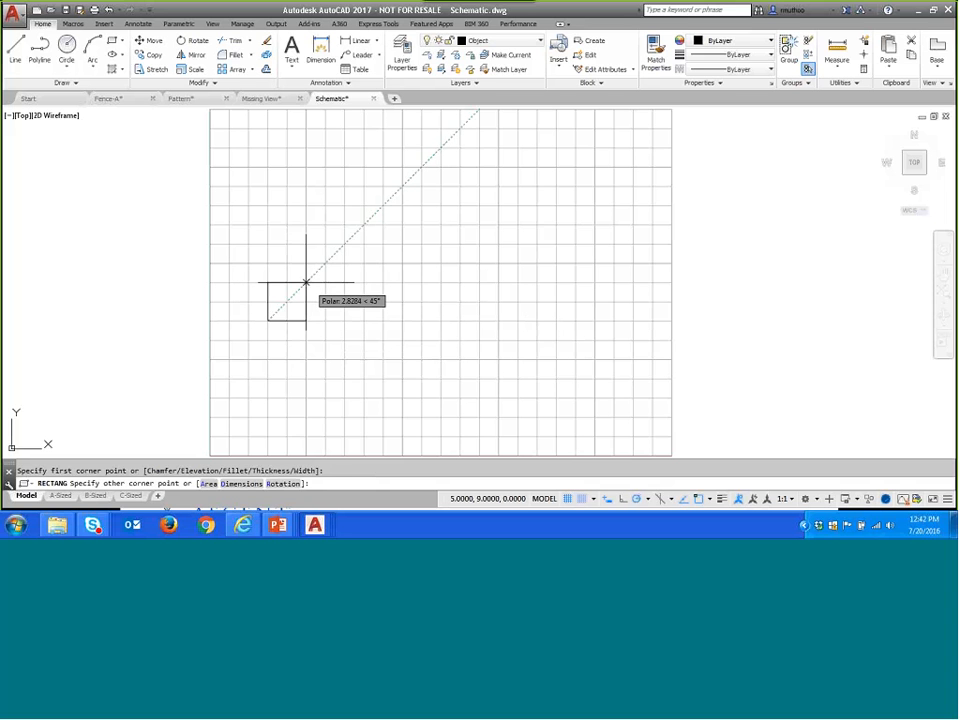
pyautogui.click(306, 282)
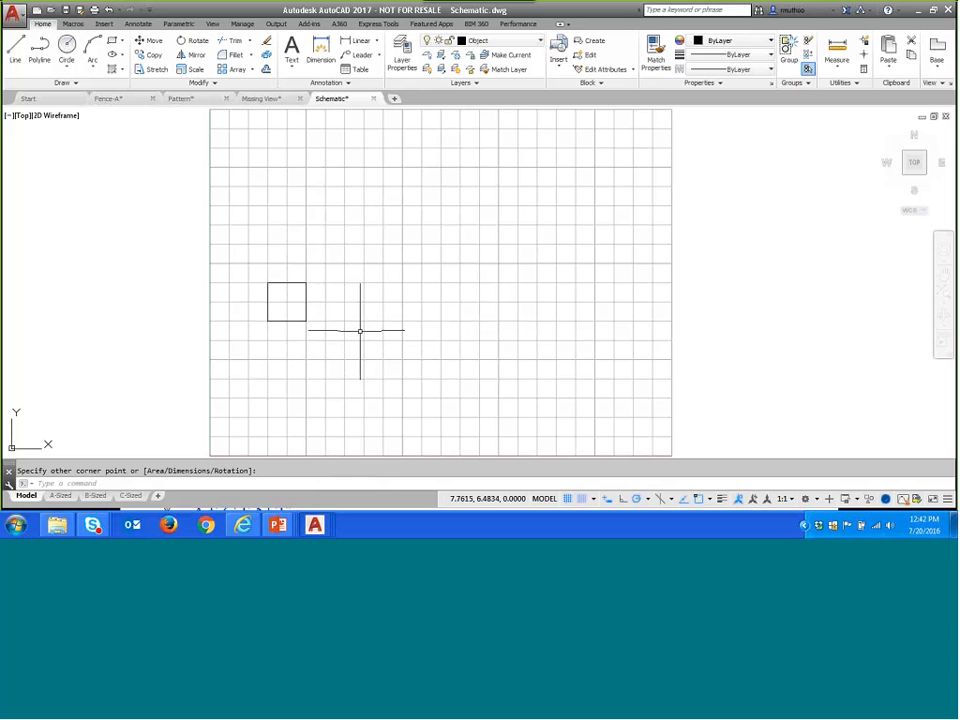
pyautogui.press('Return')
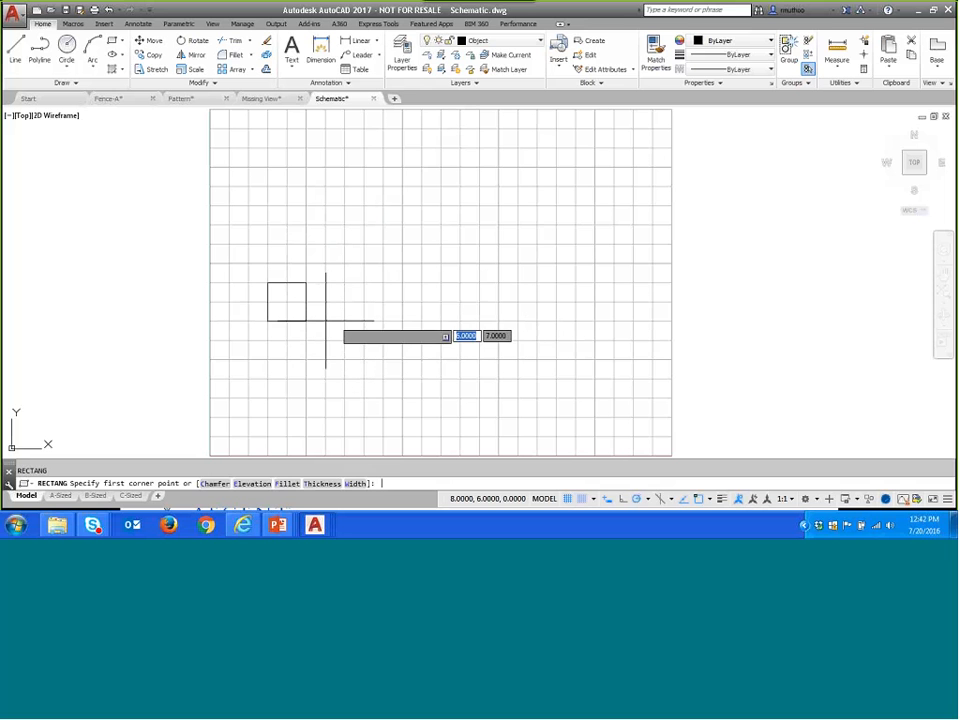
pyautogui.click(325, 321)
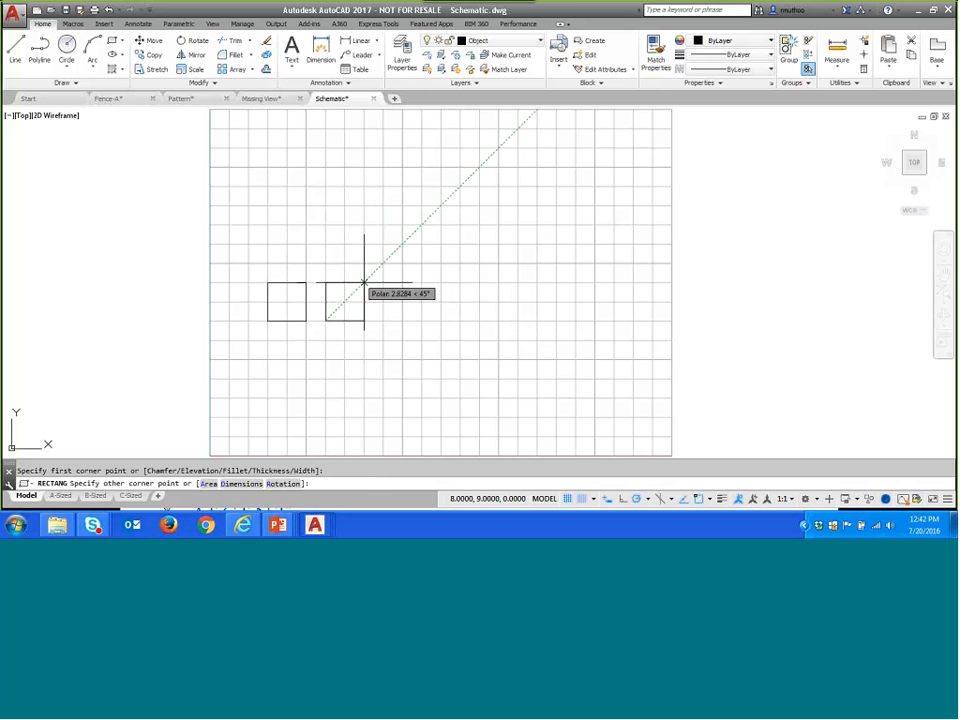
pyautogui.click(364, 283)
pyautogui.press('Return')
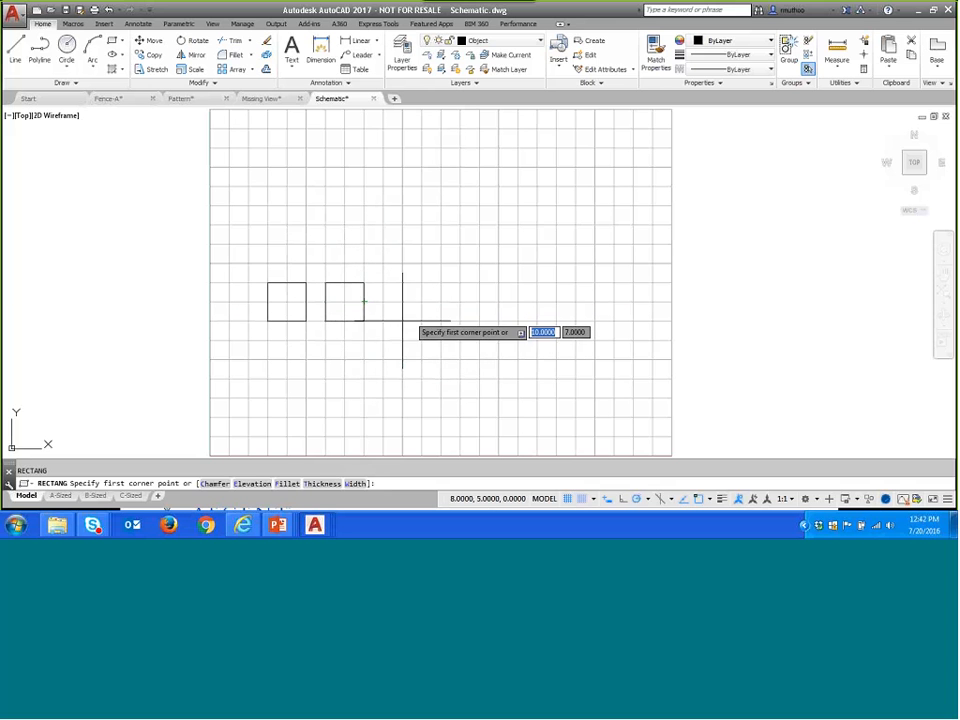
pyautogui.click(383, 321)
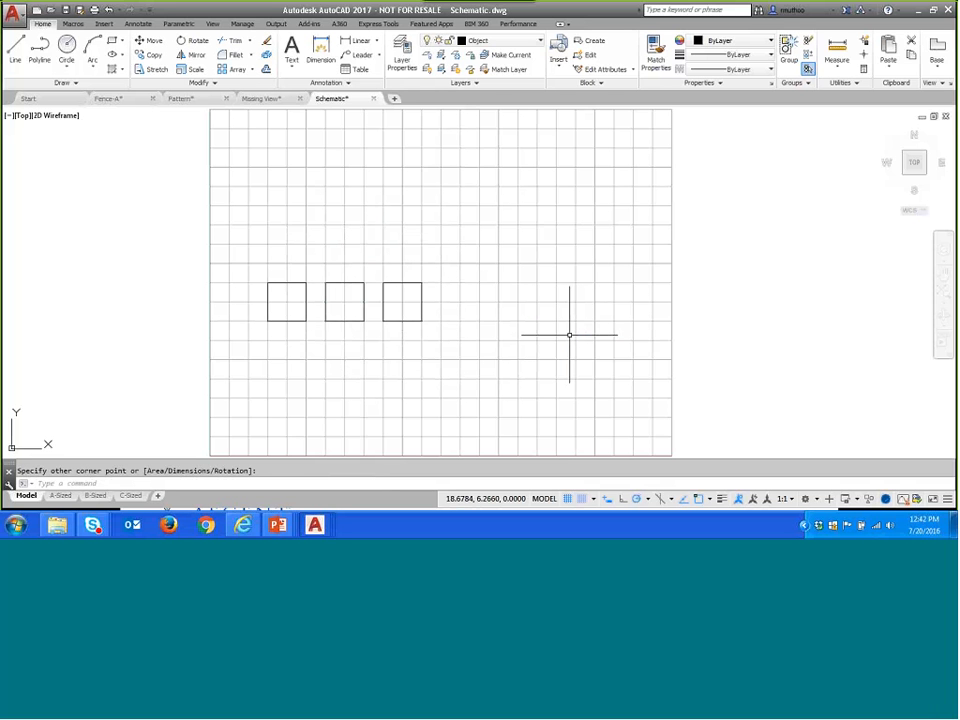
# - Draw two 4 by 2 rectangles, one above the other with a 1-unit gap, with their lower-left corners at 18,7 and 18,10
pyautogui.press('Return')
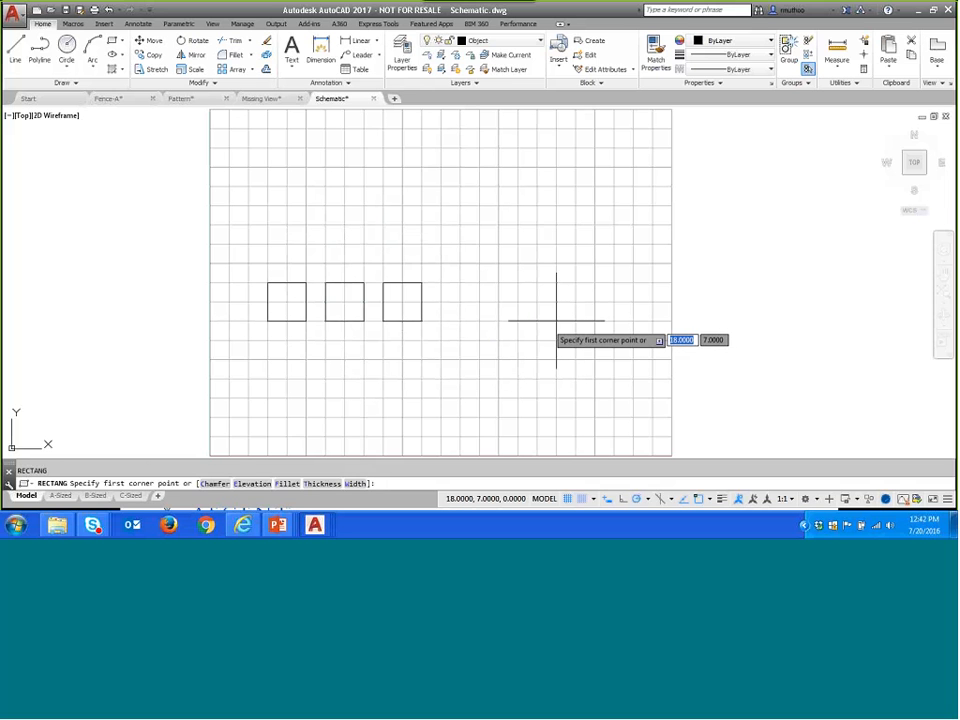
pyautogui.click(556, 321)
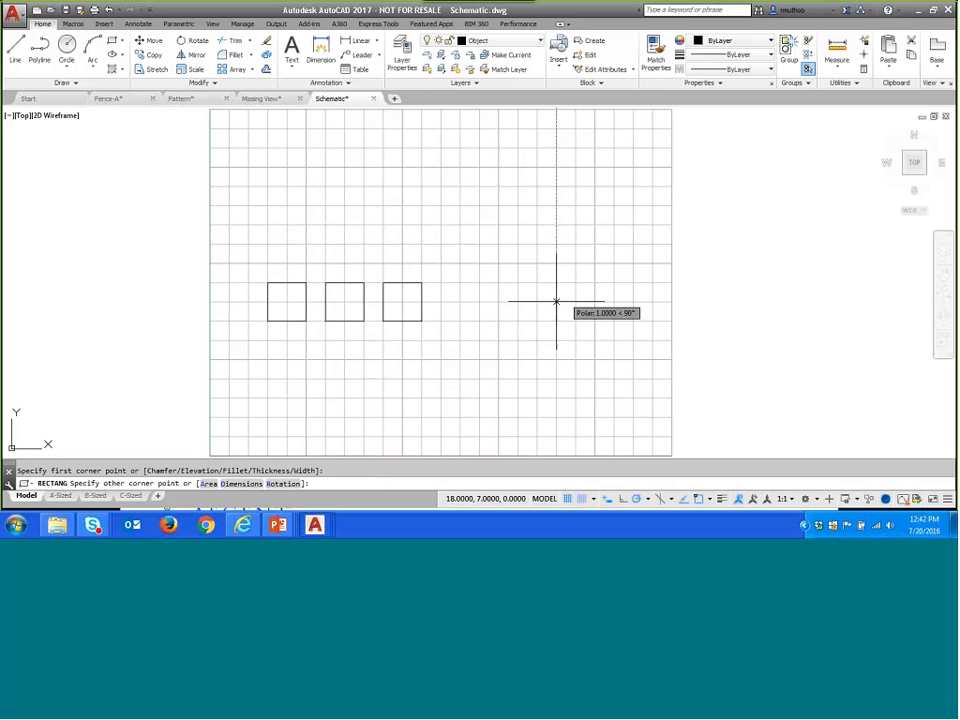
pyautogui.click(634, 284)
pyautogui.press('Return')
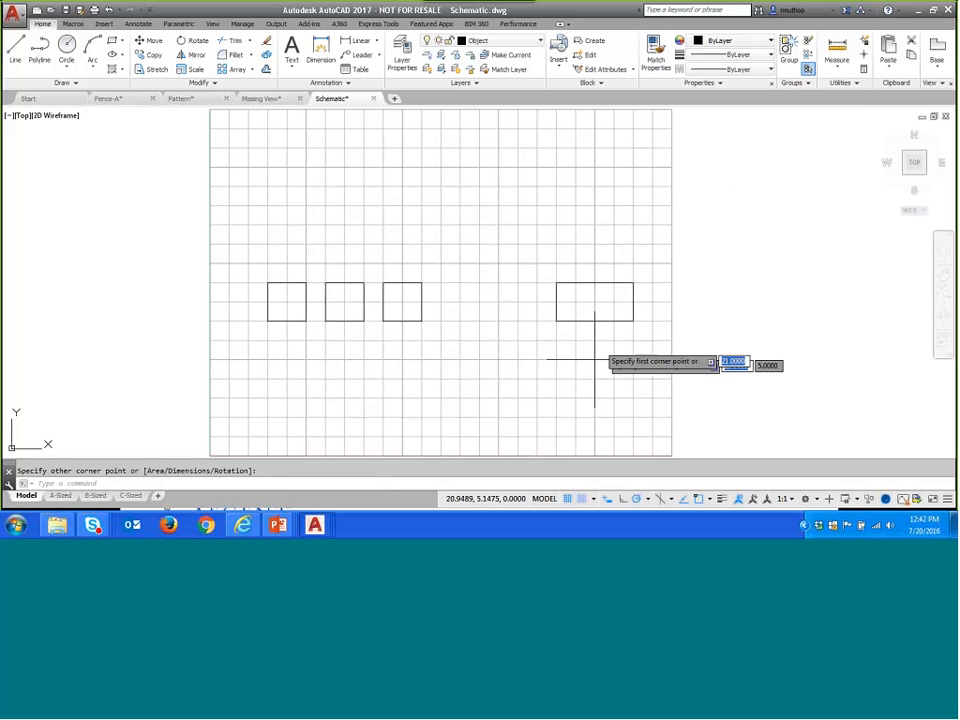
pyautogui.click(556, 263)
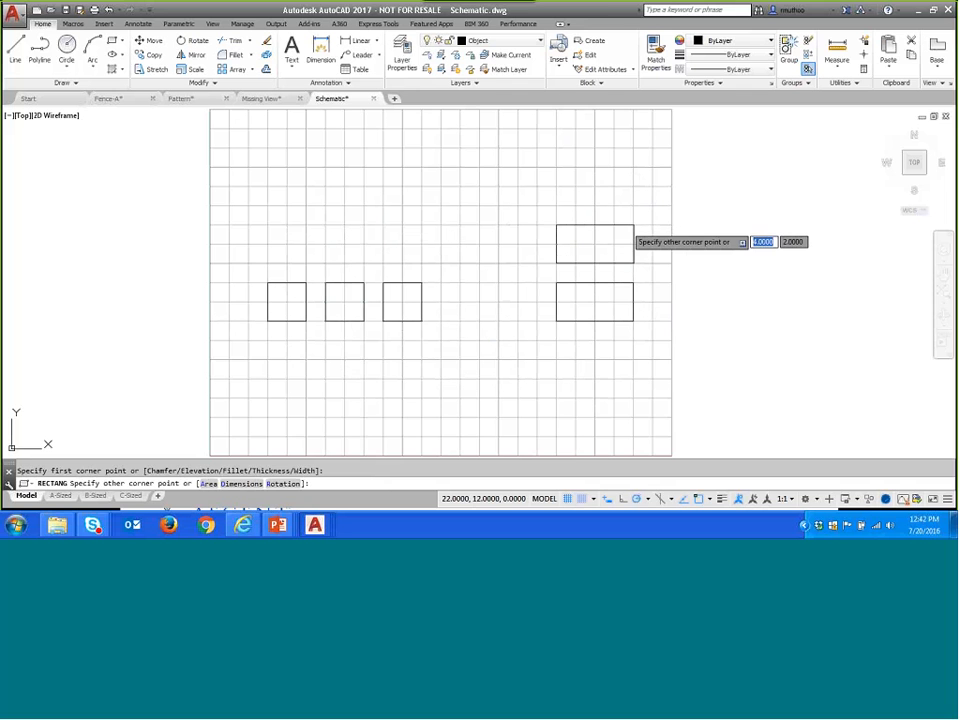
pyautogui.press('Return')
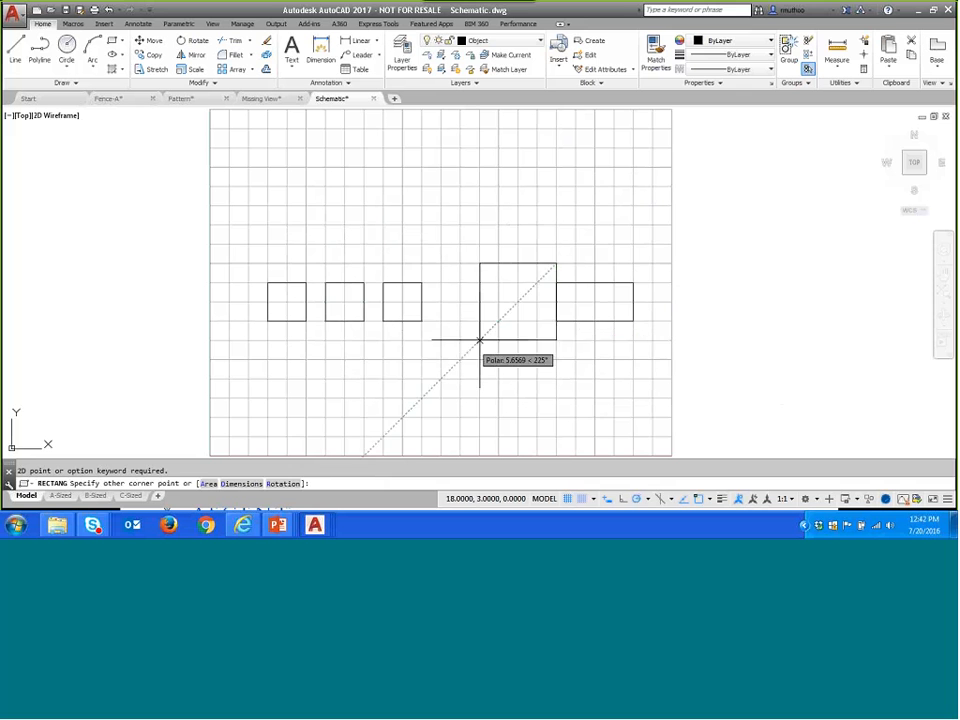
pyautogui.click(633, 225)
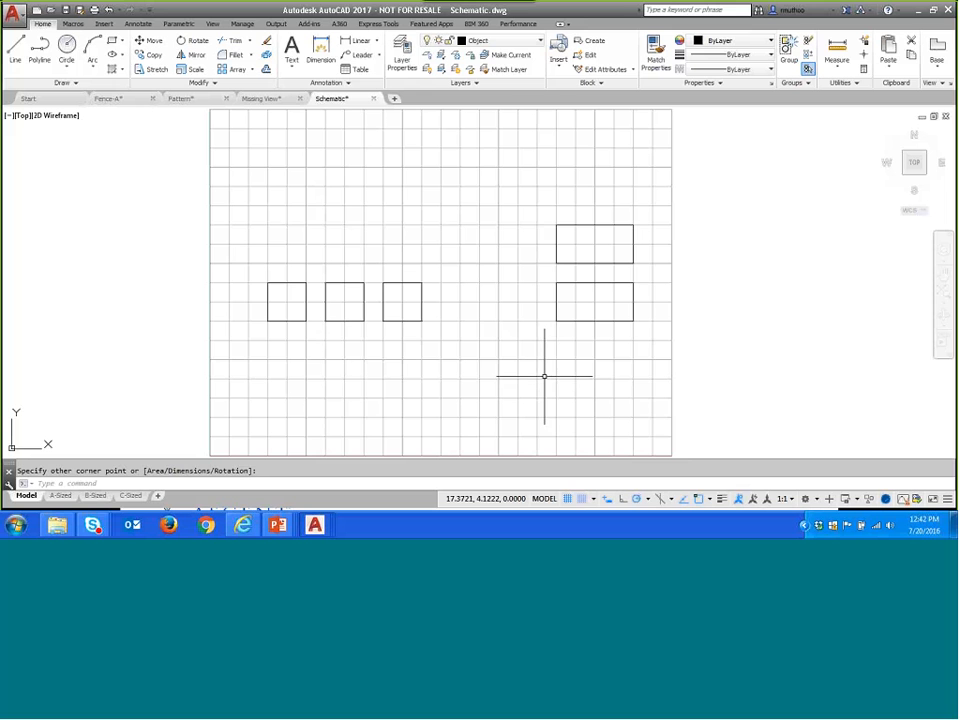
# - Draw a circle of radius 1 centred at grid point 15,5, between the squares and the rectangles
pyautogui.click(66, 45)
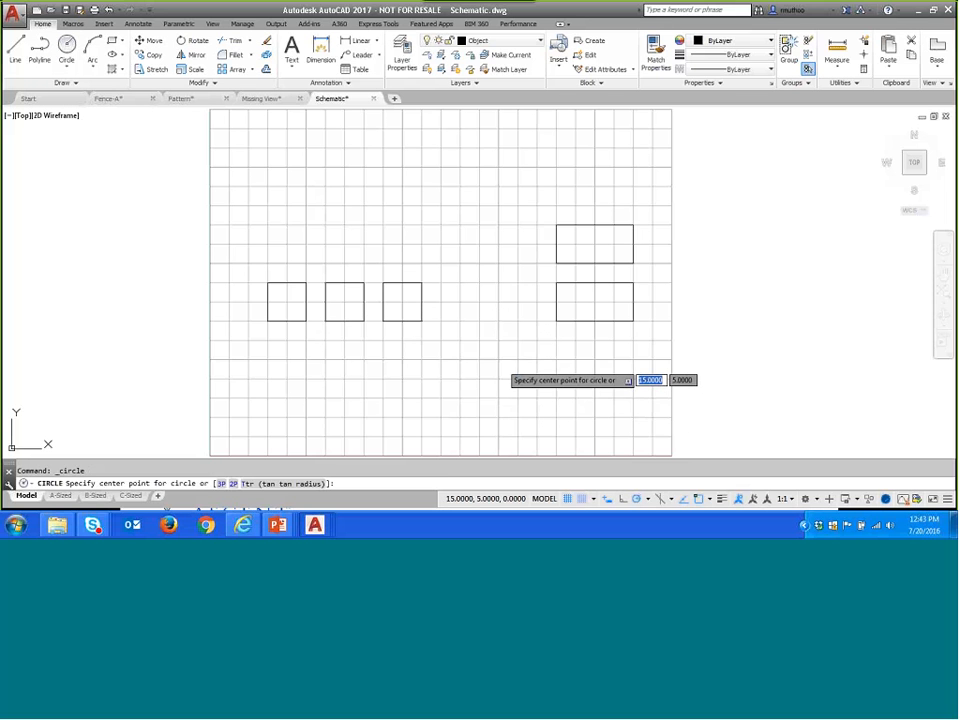
pyautogui.click(498, 359)
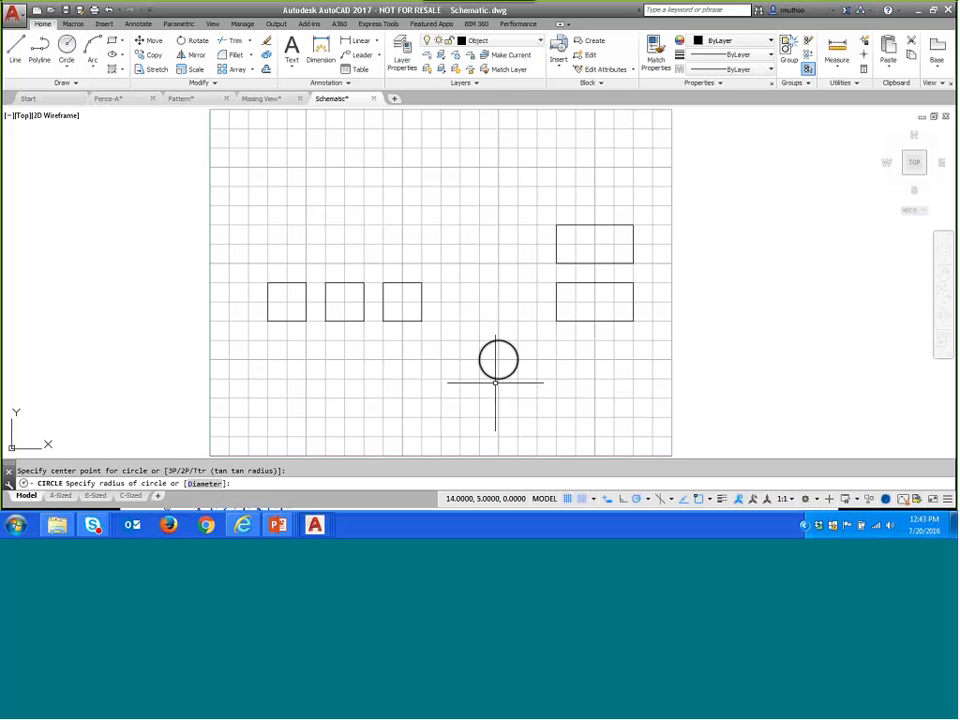
pyautogui.click(498, 378)
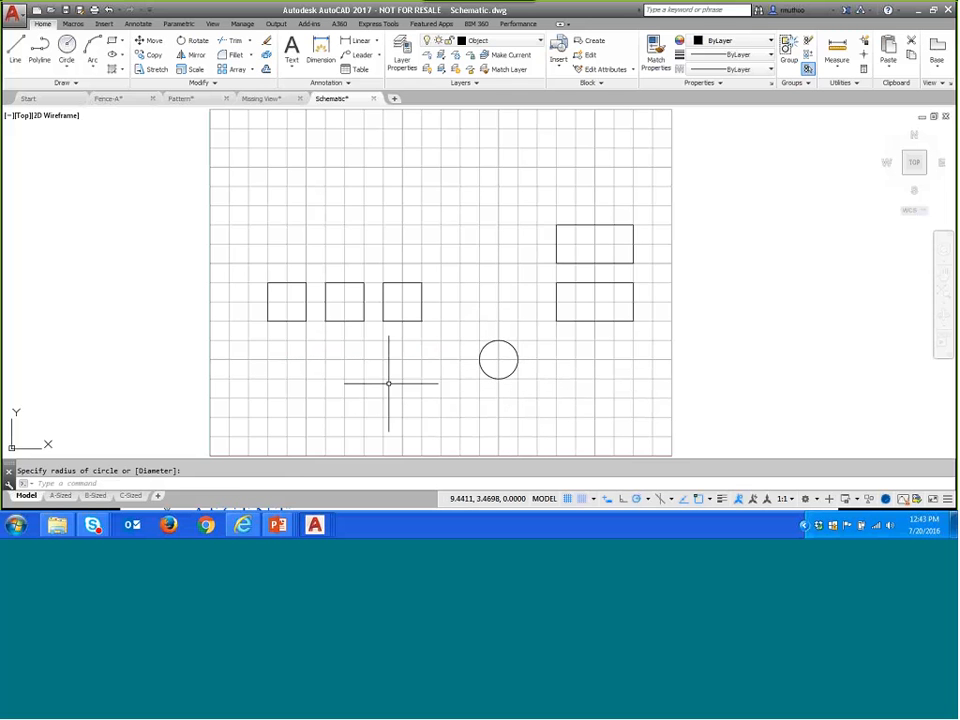
# - Draw a connecting line from the circle's centre 11 units left, continuing 2 units up to the first square's lower edge midpoint
pyautogui.click(15, 50)
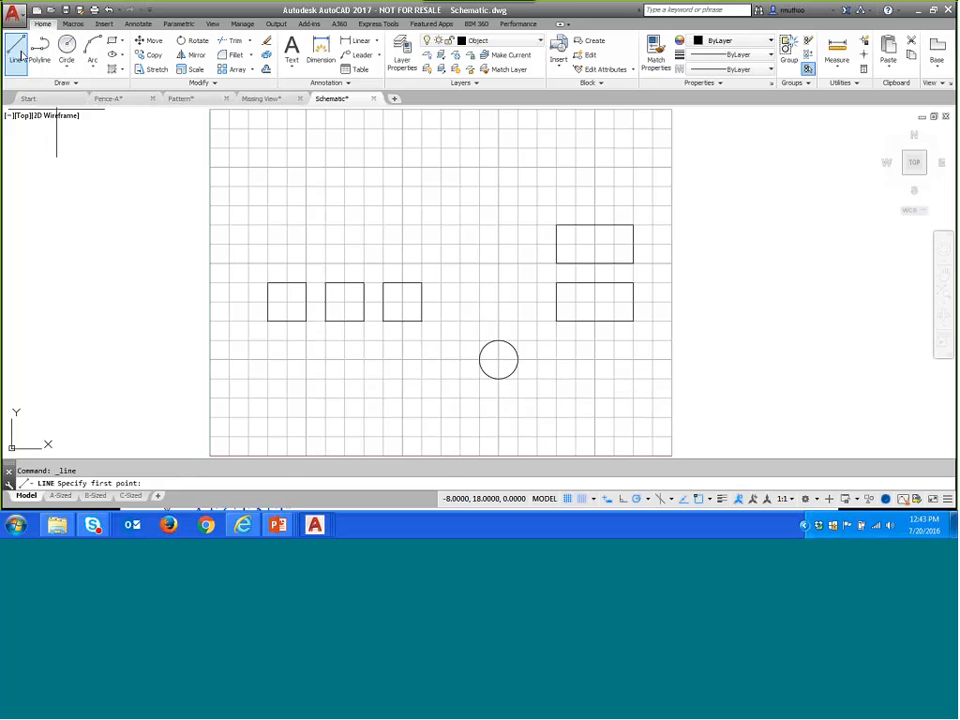
pyautogui.click(480, 359)
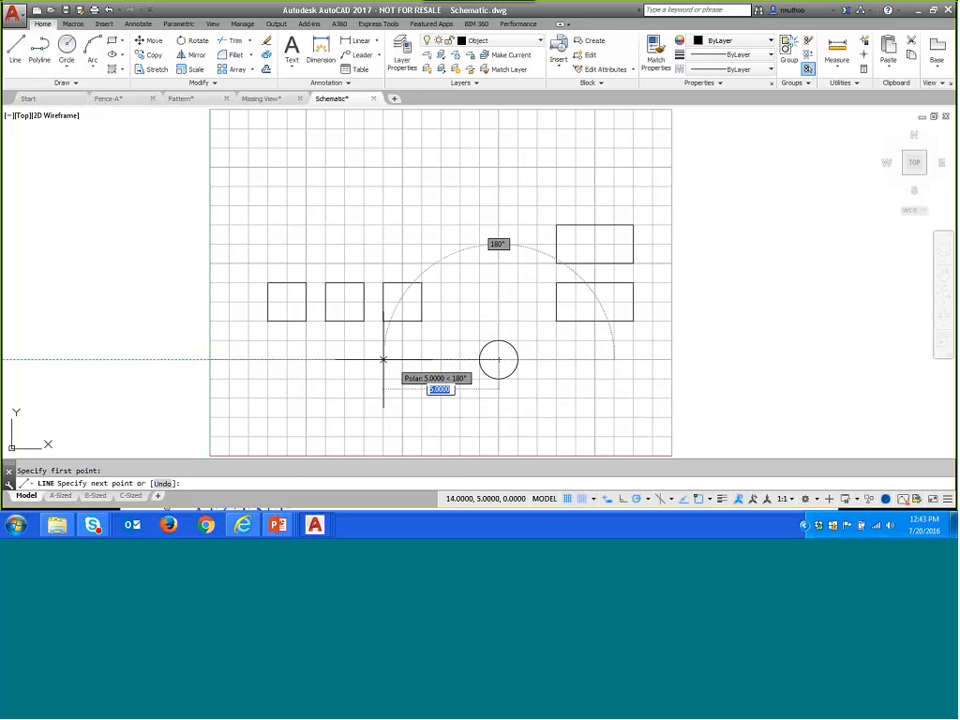
pyautogui.click(287, 359)
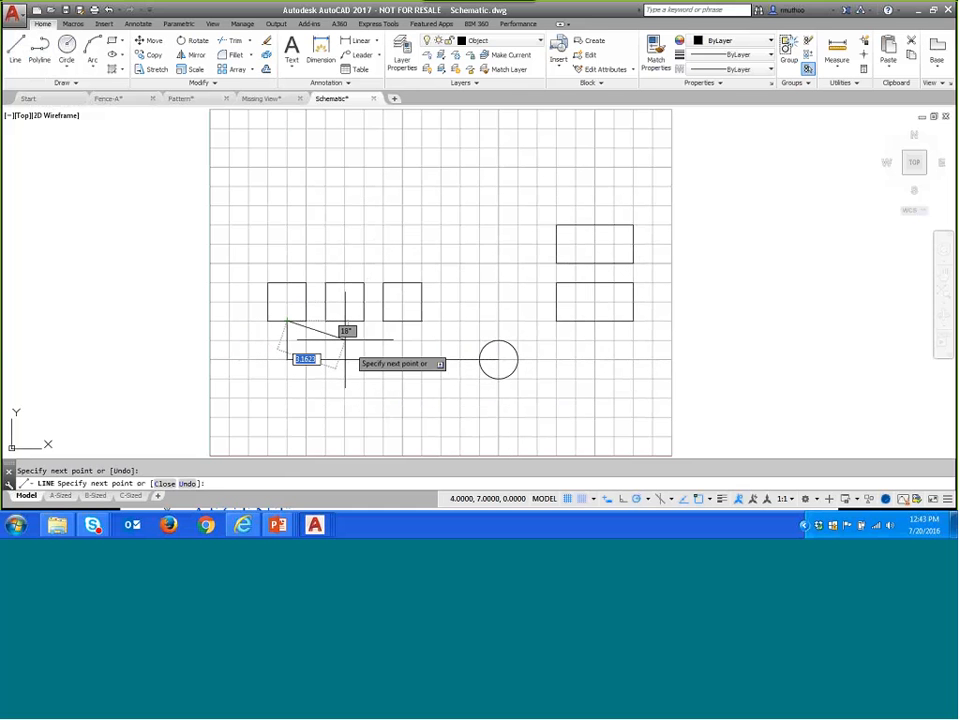
pyautogui.press('Escape')
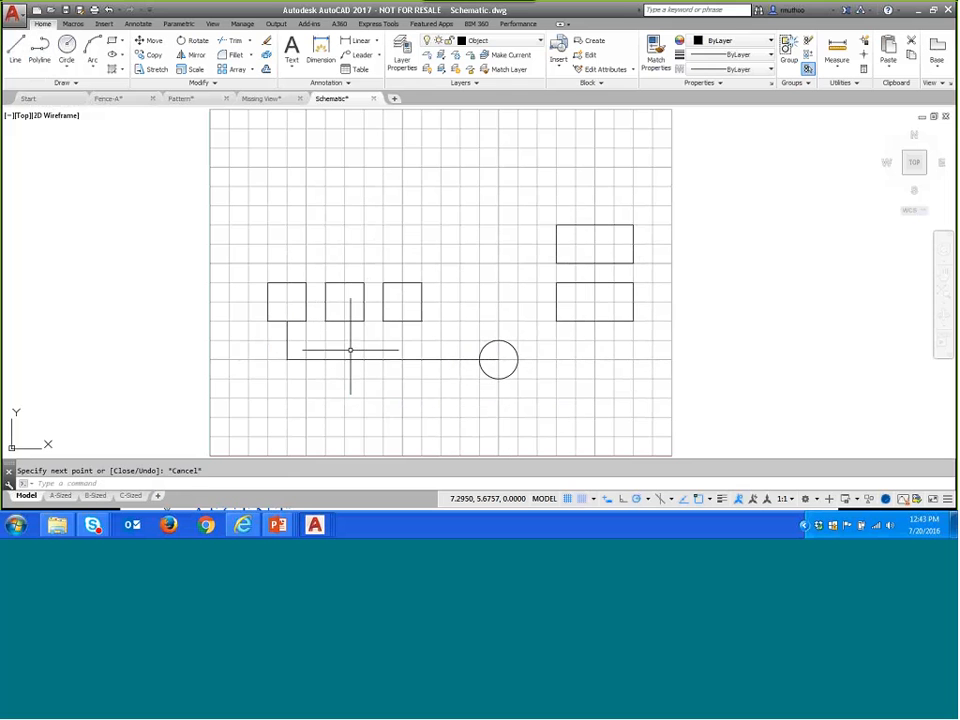
# - Turn off object snap and draw 2-unit vertical lines from the horizontal connector up to the second and third squares' lower edge midpoints
pyautogui.click(15, 47)
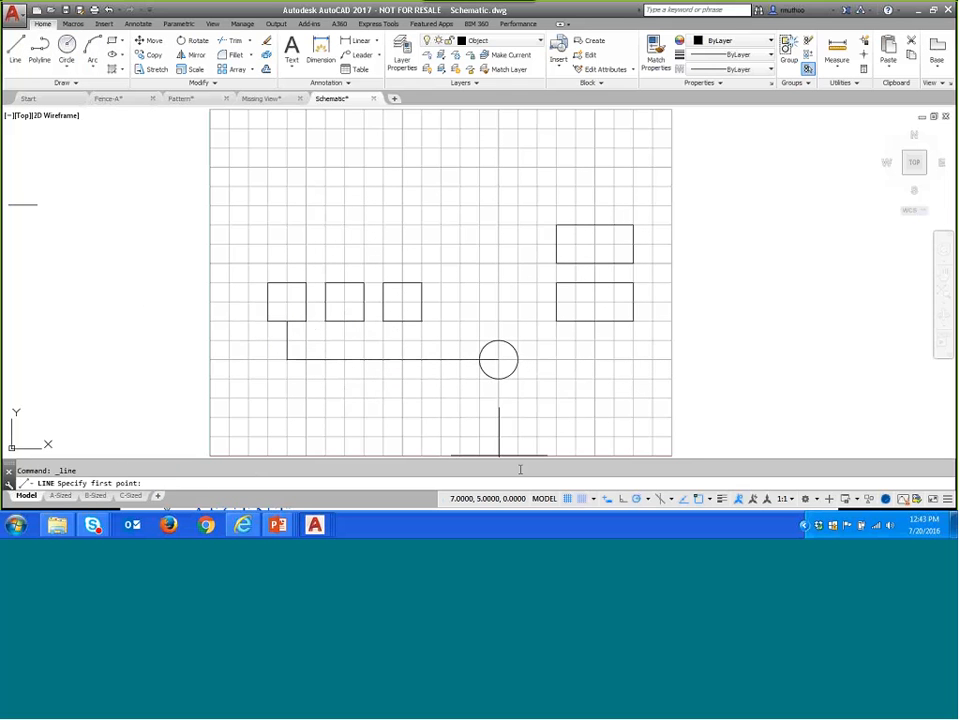
pyautogui.click(709, 500)
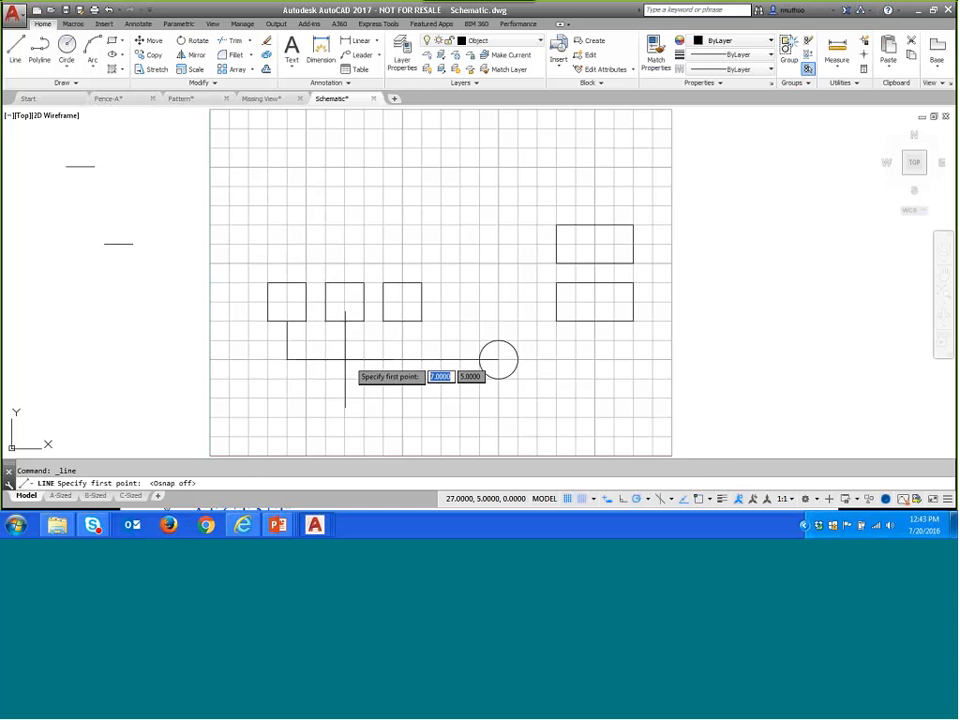
pyautogui.click(345, 322)
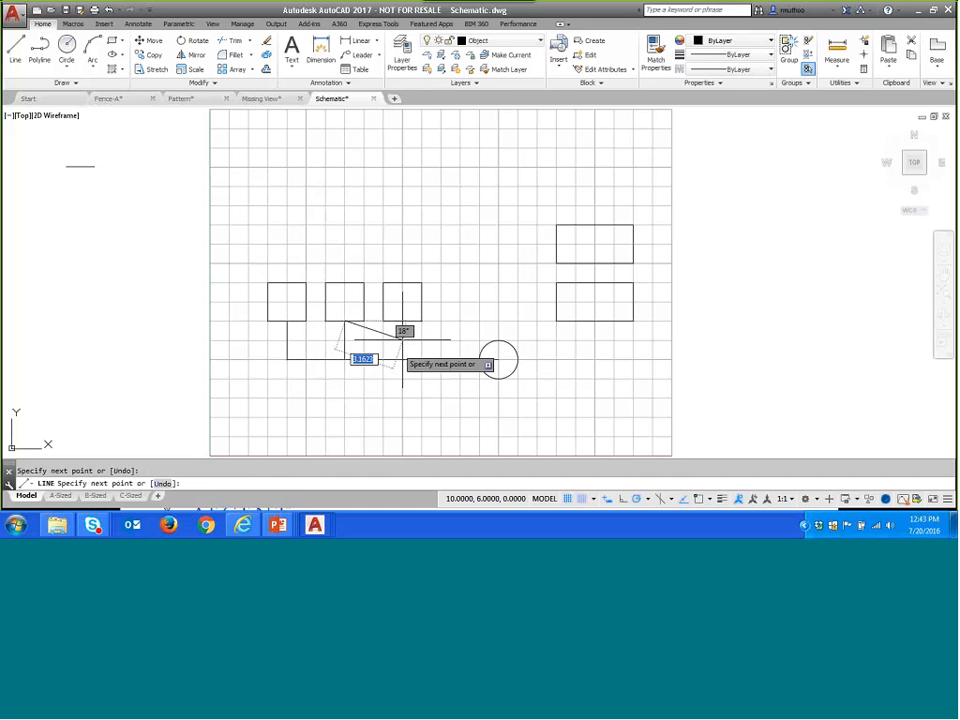
pyautogui.press('Return')
pyautogui.press('Return')
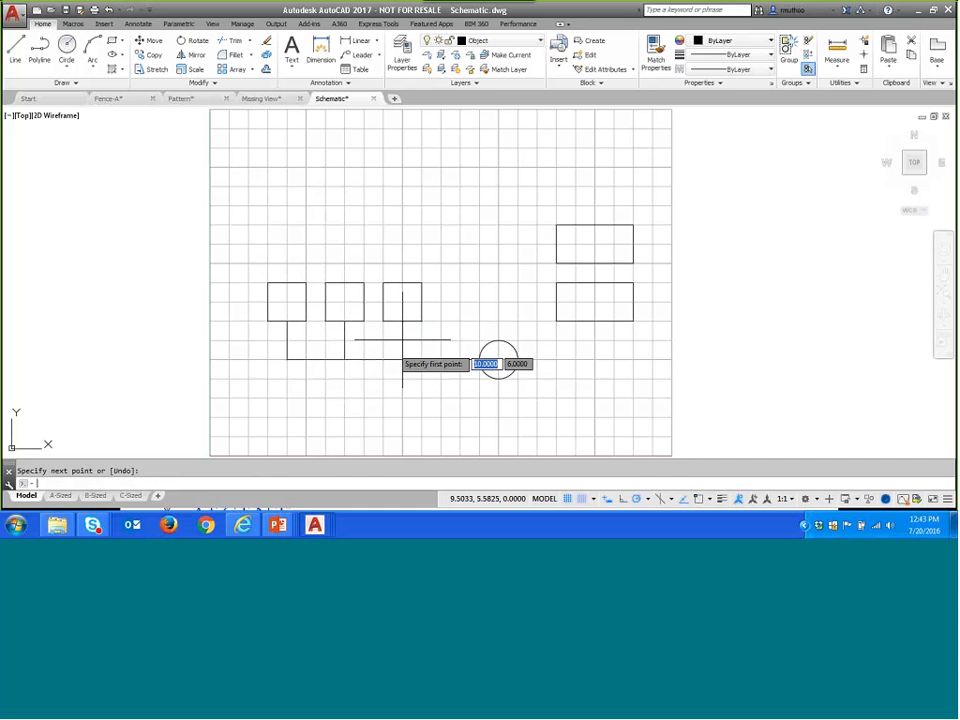
pyautogui.click(402, 358)
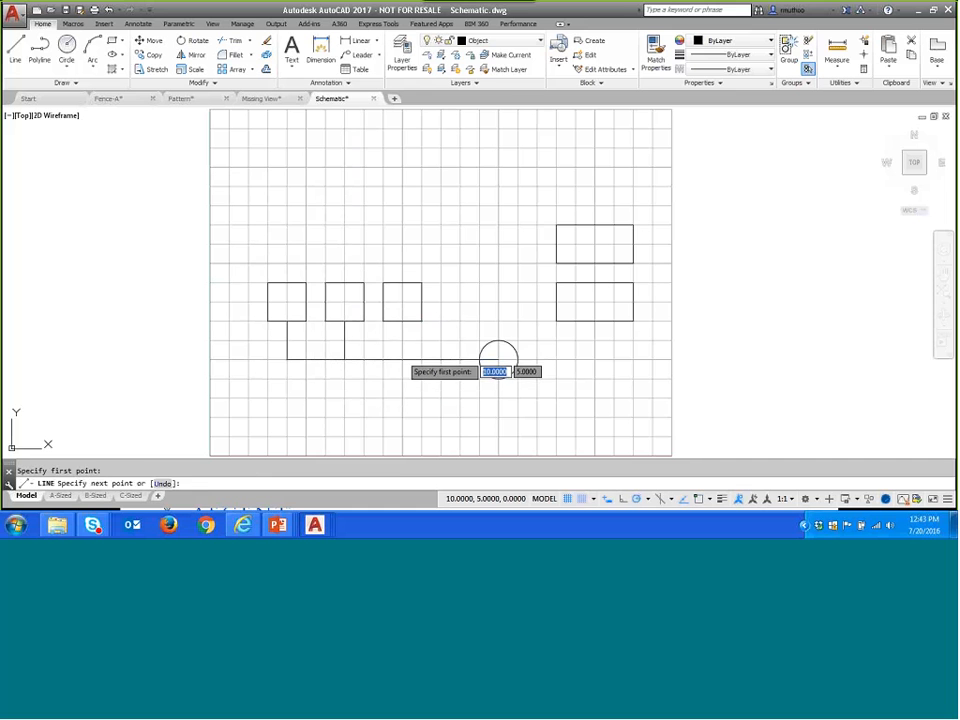
pyautogui.click(402, 321)
pyautogui.press('Return')
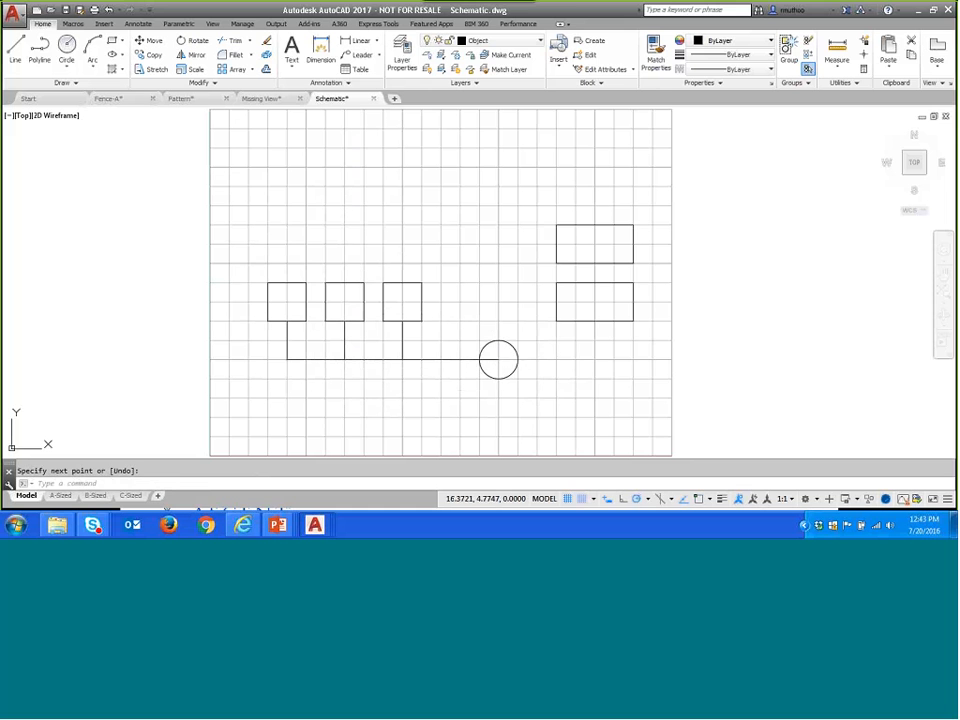
# - Draw a line from the circle's right edge 4 units right and 2 units up to the lower rectangle's bottom edge midpoint
pyautogui.press('Return')
pyautogui.click(518, 360)
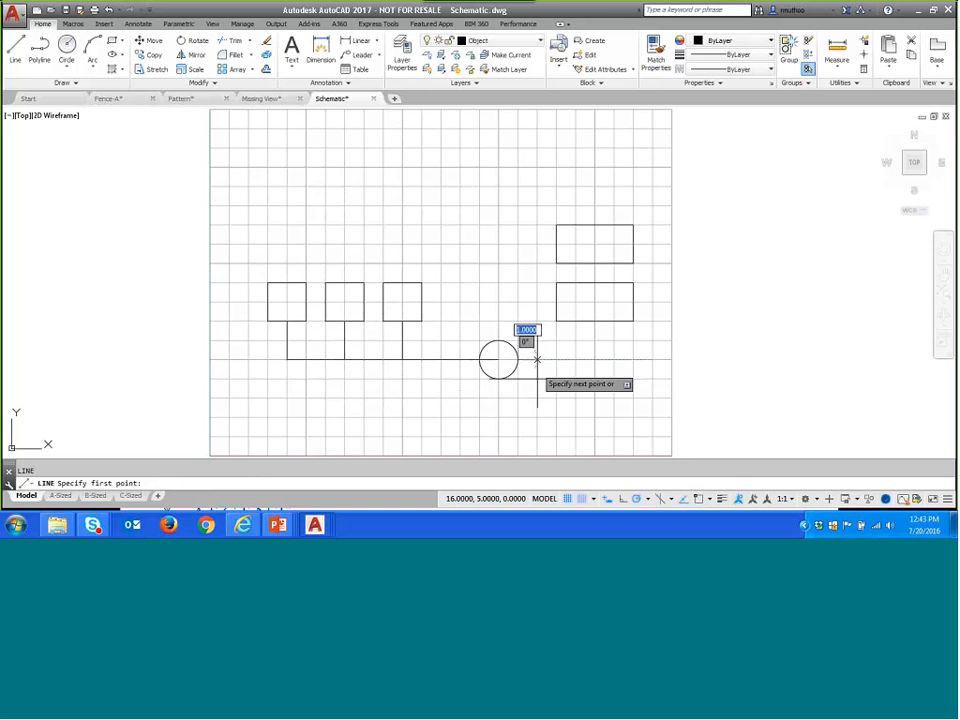
pyautogui.click(595, 360)
pyautogui.click(595, 321)
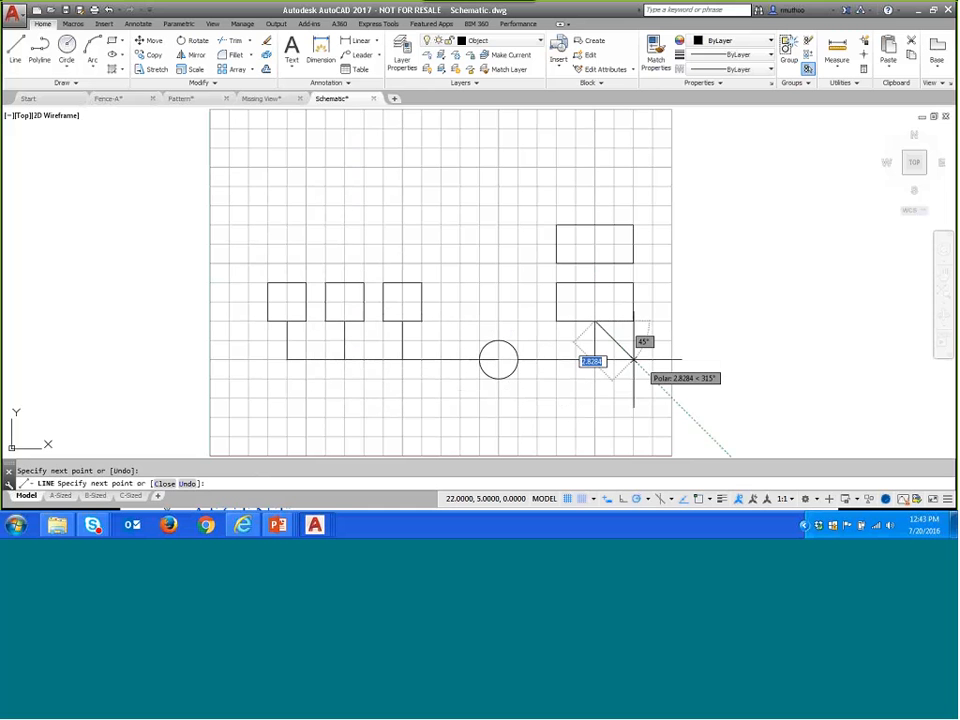
# - Draw a 1-unit vertical line from the lower rectangle's top edge midpoint up to the upper rectangle's bottom edge midpoint
pyautogui.press('Return')
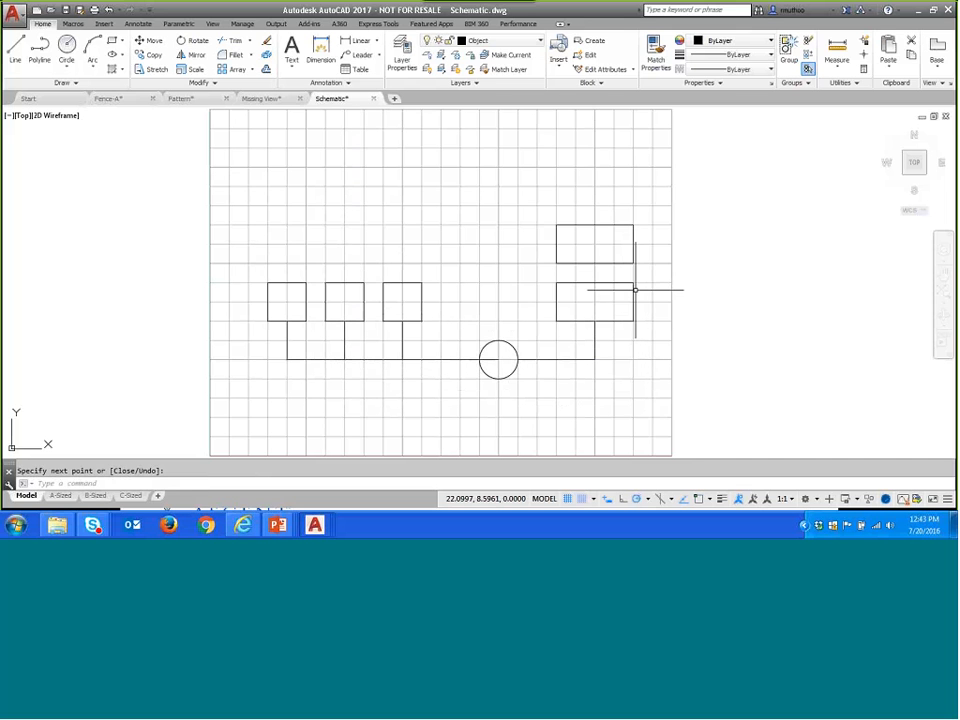
pyautogui.press('Return')
pyautogui.click(595, 264)
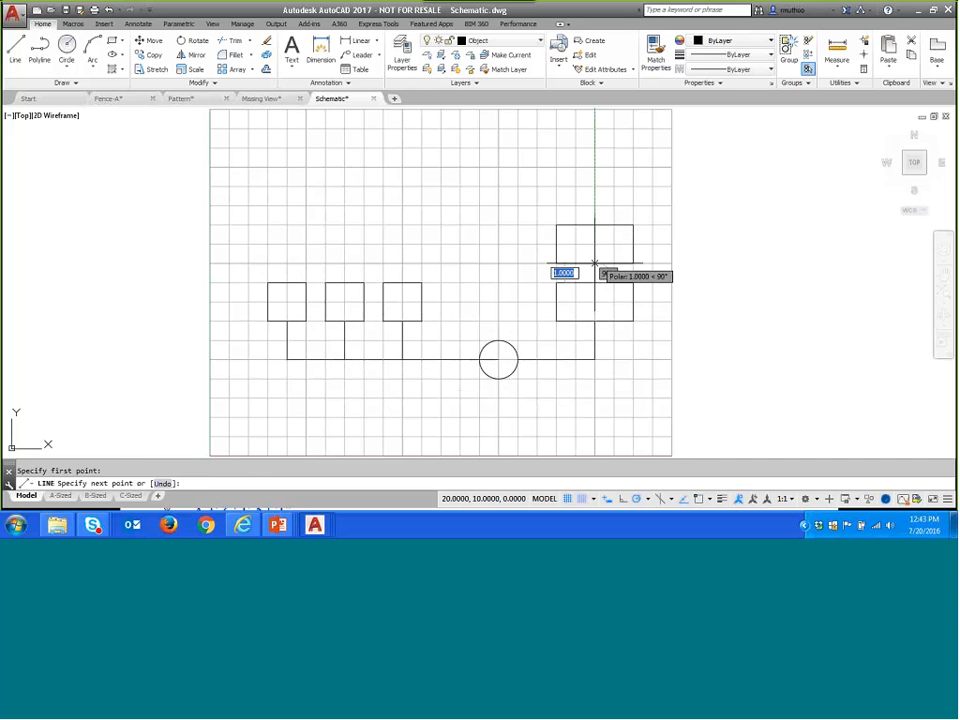
pyautogui.press('Return')
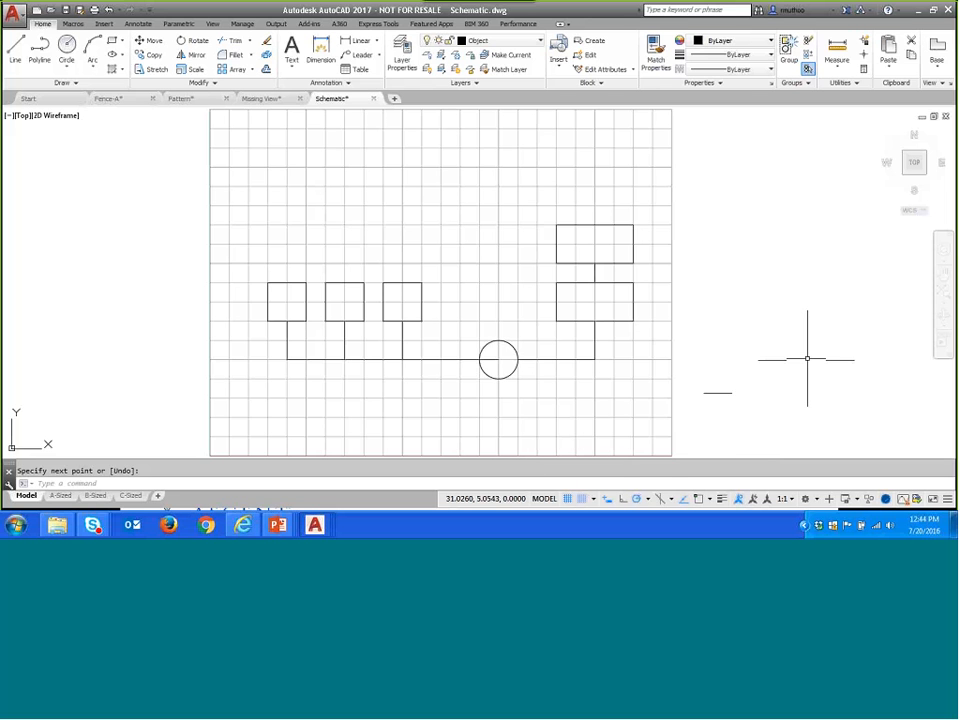
# - Switch to the PowerPoint slide show and advance from the Snap and Grid demonstration slide to the Summary slide
pyautogui.hotkey('alt', 'Tab')
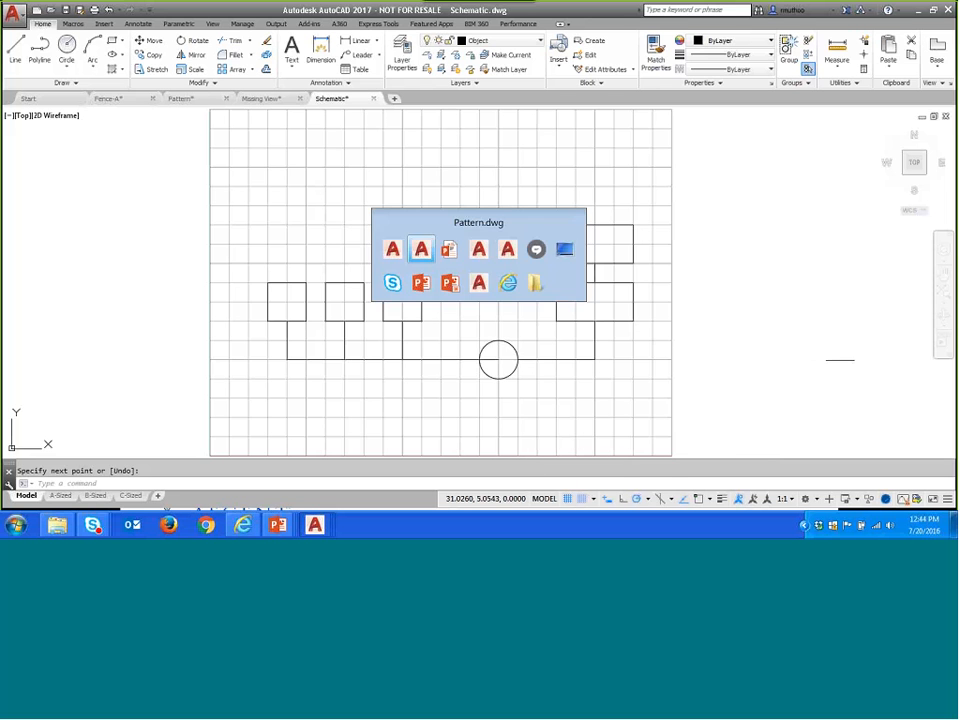
pyautogui.press('alt')
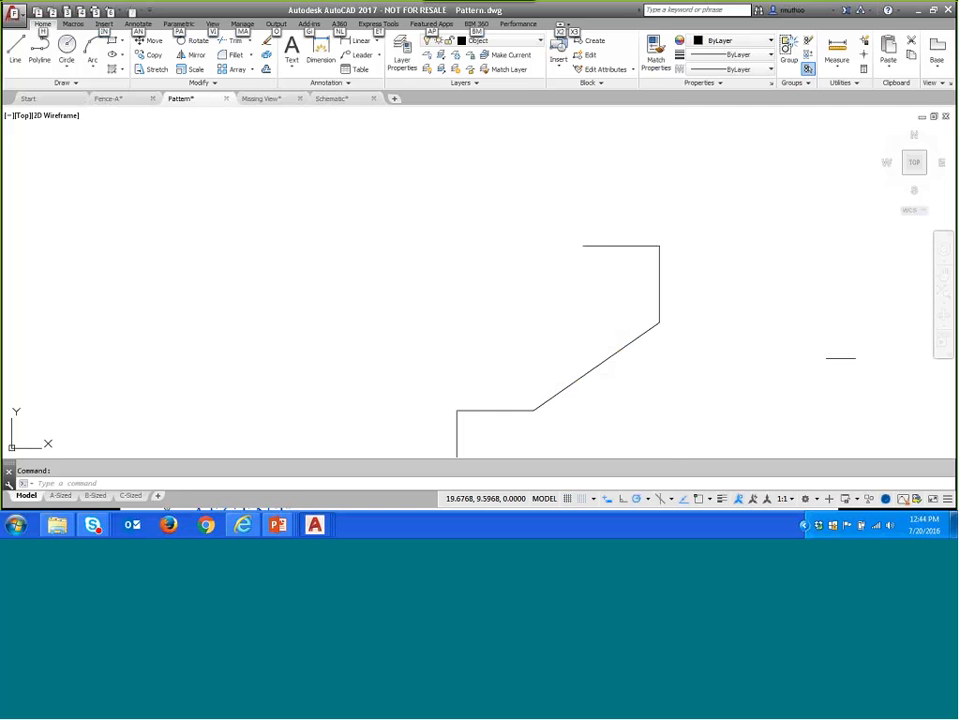
pyautogui.hotkey('alt', 'Tab')
pyautogui.hotkey('alt', 'Tab')
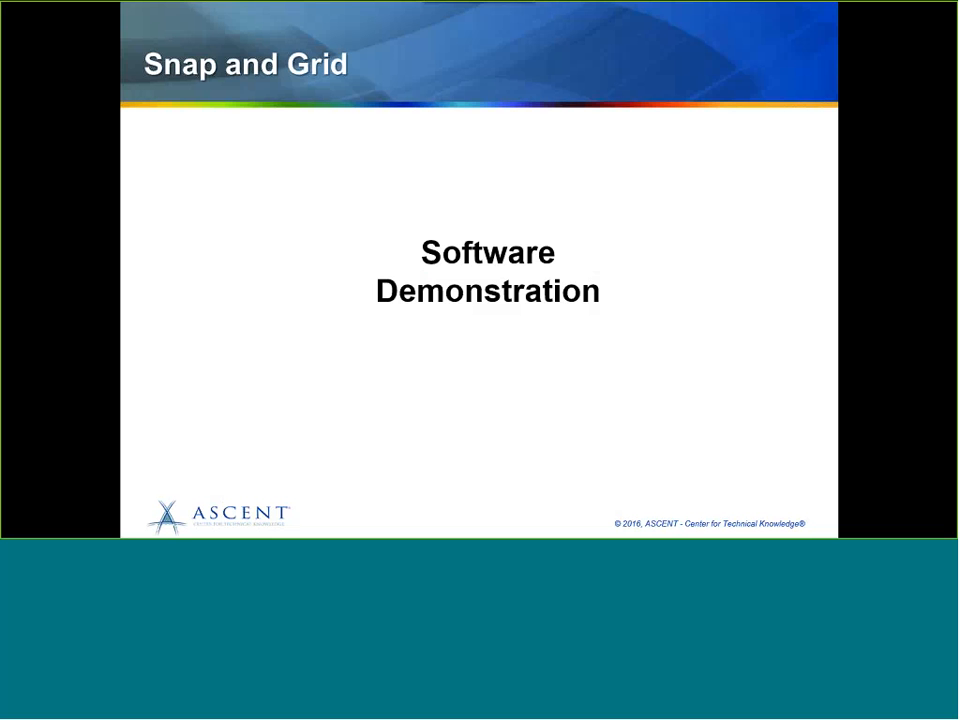
pyautogui.press('Right')
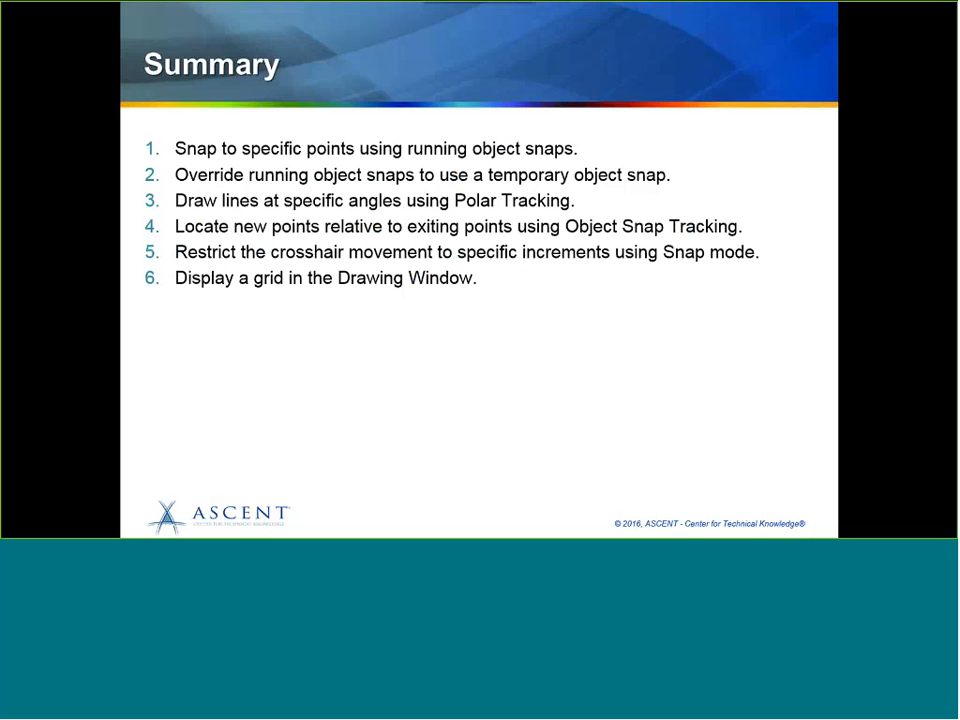